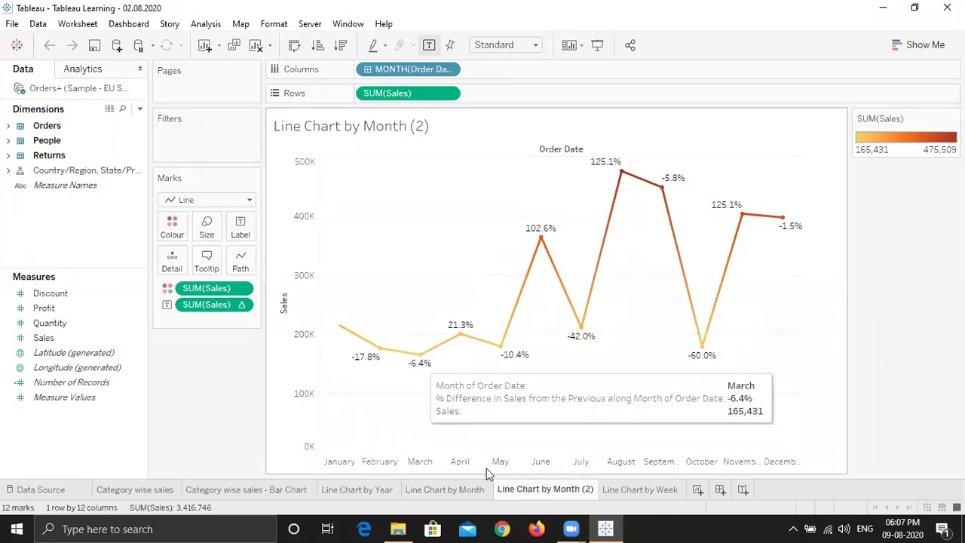
Step: Compare the Line Chart by Month sheet with Line Chart by Month (2) and inspect the June data point
{"action": "left_click", "coordinate": [447, 492]}
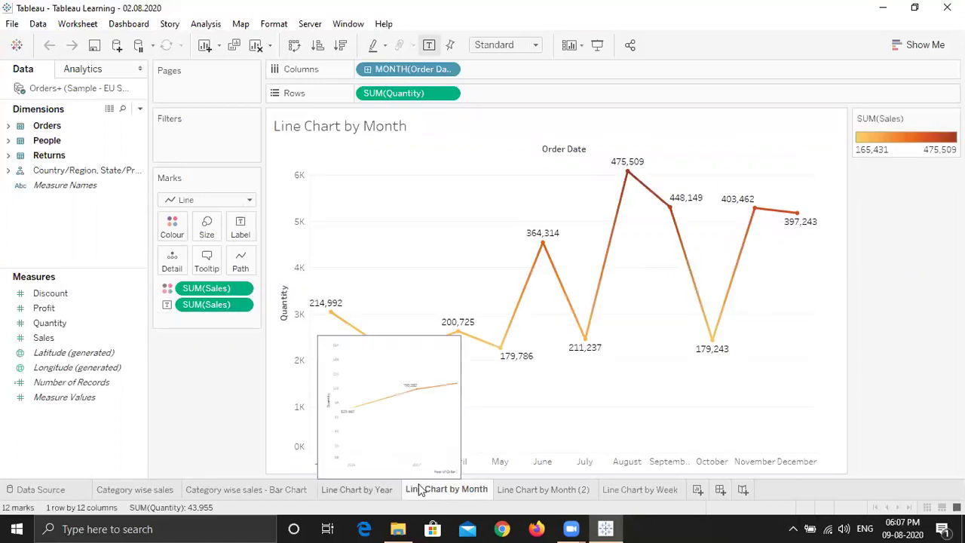
{"action": "left_click", "coordinate": [542, 490]}
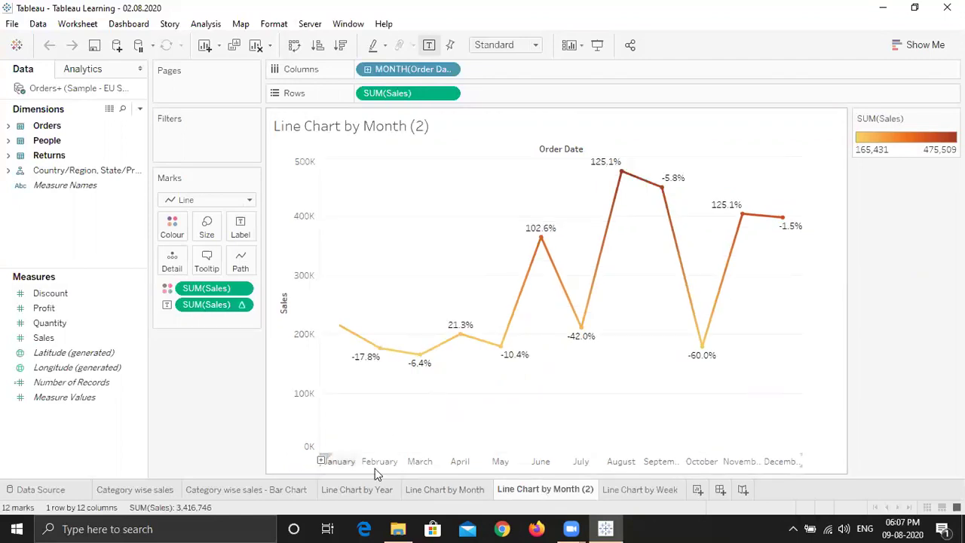
{"action": "mouse_move", "coordinate": [362, 345]}
{"action": "mouse_move", "coordinate": [541, 239]}
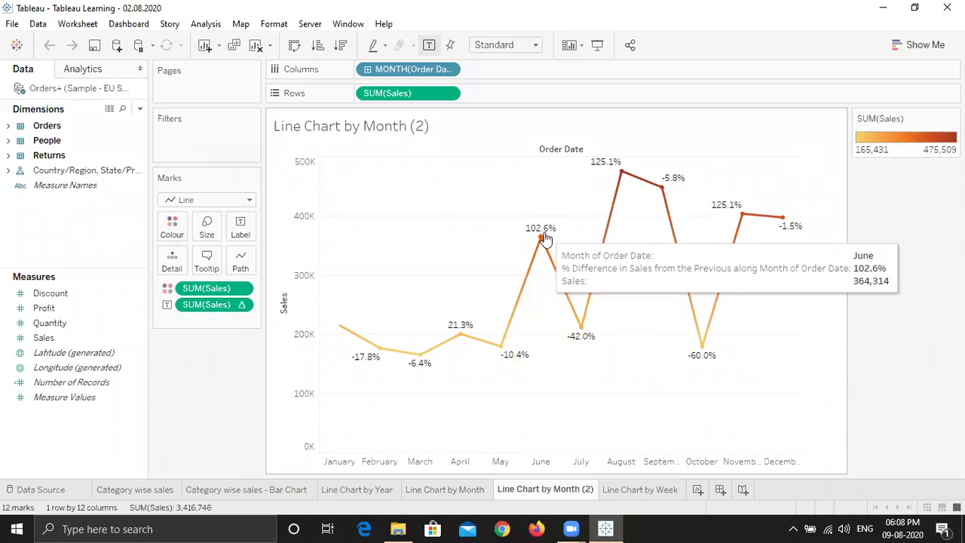
Step: Expand the Orders dimensions and review the Orders+ data source table before returning to Line Chart by Month (2)
{"action": "left_click", "coordinate": [9, 126]}
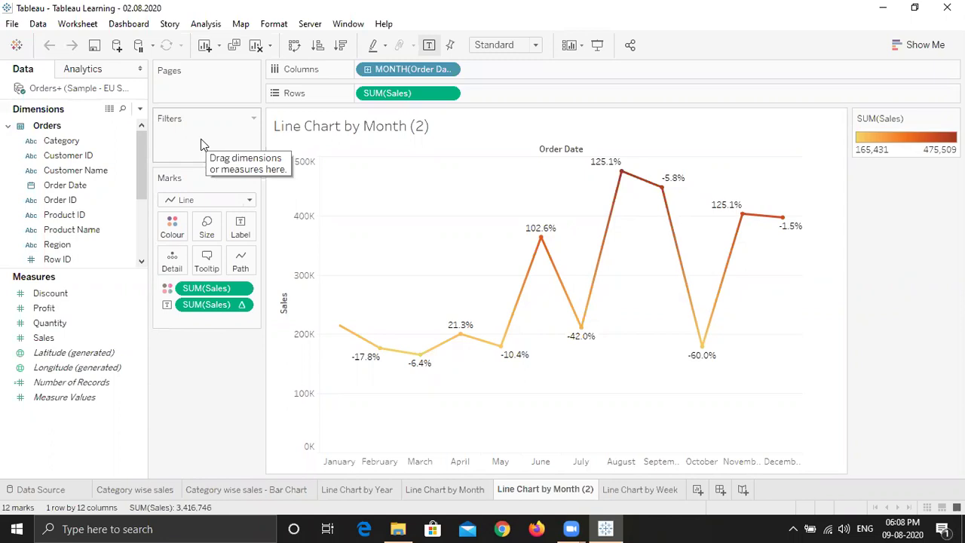
{"action": "left_click", "coordinate": [41, 491]}
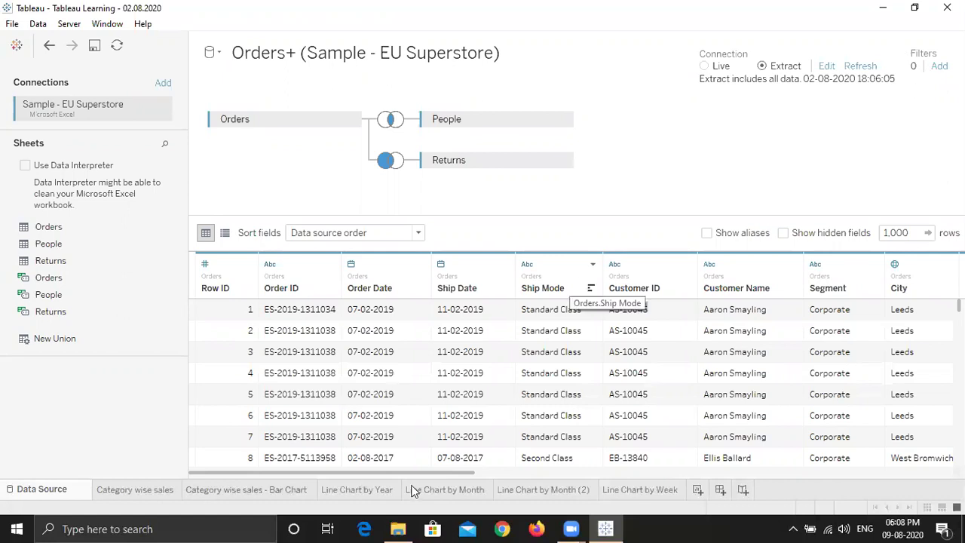
{"action": "left_click", "coordinate": [540, 489]}
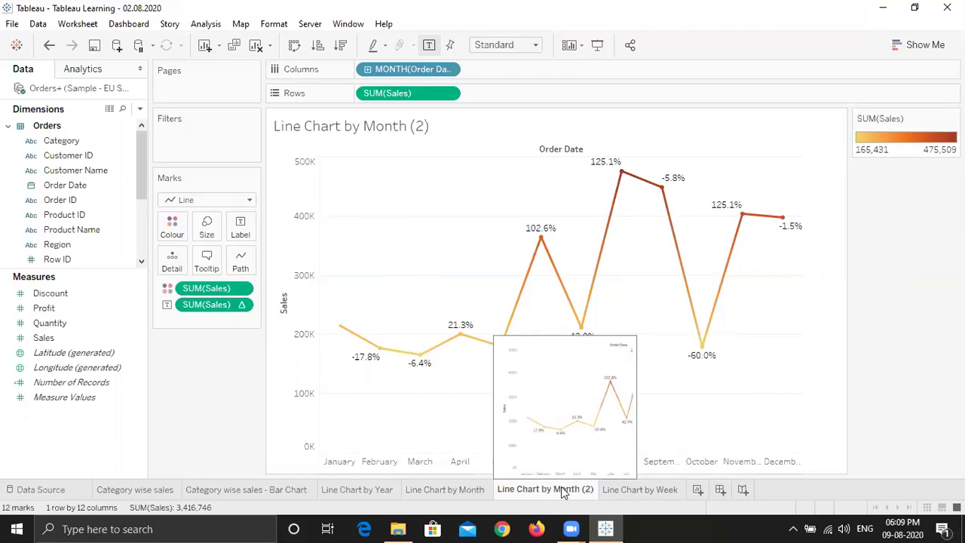
Step: Create a new worksheet and place the Category dimension in the rows
{"action": "left_click", "coordinate": [698, 489]}
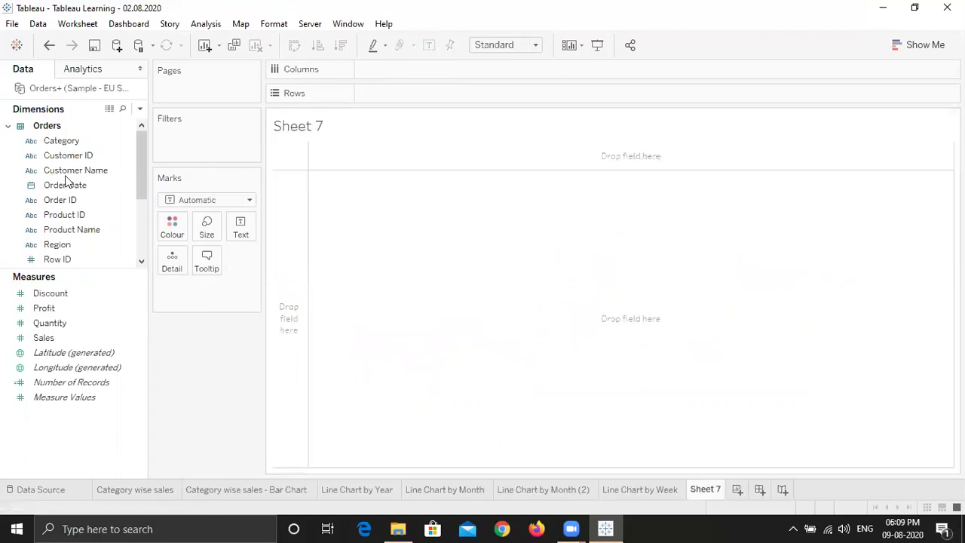
{"action": "scroll", "coordinate": [141, 161], "scroll_direction": "down", "scroll_amount": 1}
{"action": "scroll", "coordinate": [95, 151], "scroll_direction": "up", "scroll_amount": 1}
{"action": "left_click_drag", "start_coordinate": [74, 143], "coordinate": [159, 168]}
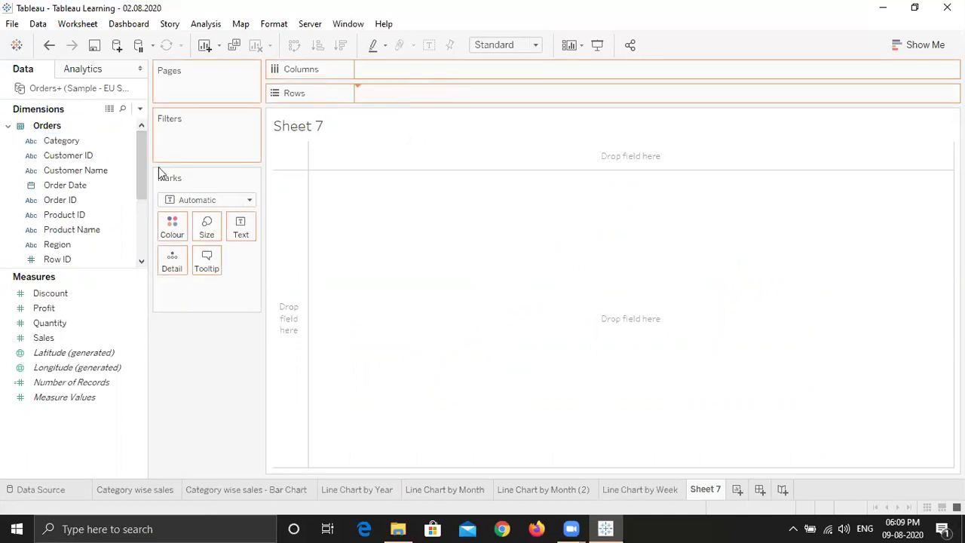
{"action": "left_click_drag", "start_coordinate": [126, 166], "coordinate": [125, 167]}
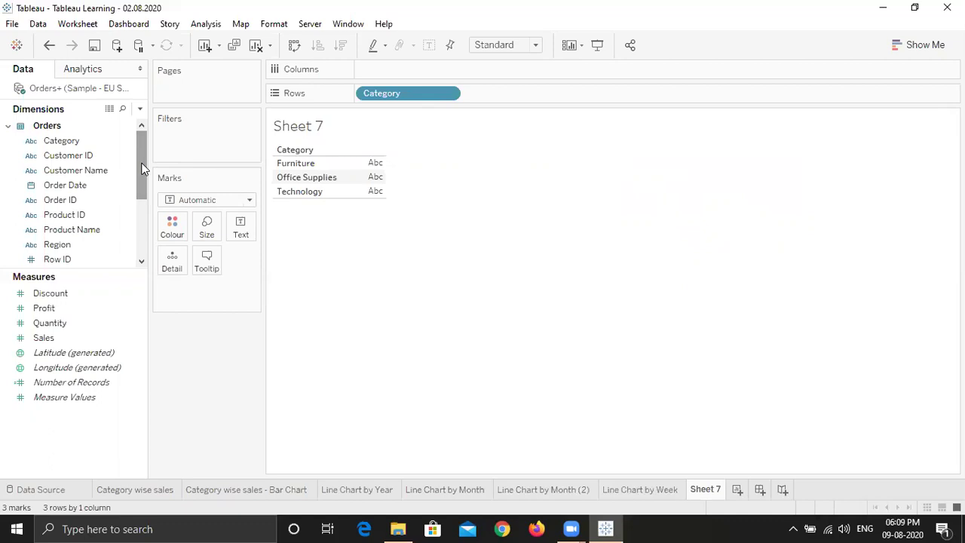
{"action": "scroll", "coordinate": [143, 172], "scroll_direction": "down", "scroll_amount": 1}
{"action": "left_click_drag", "start_coordinate": [264, 122], "coordinate": [325, 113]}
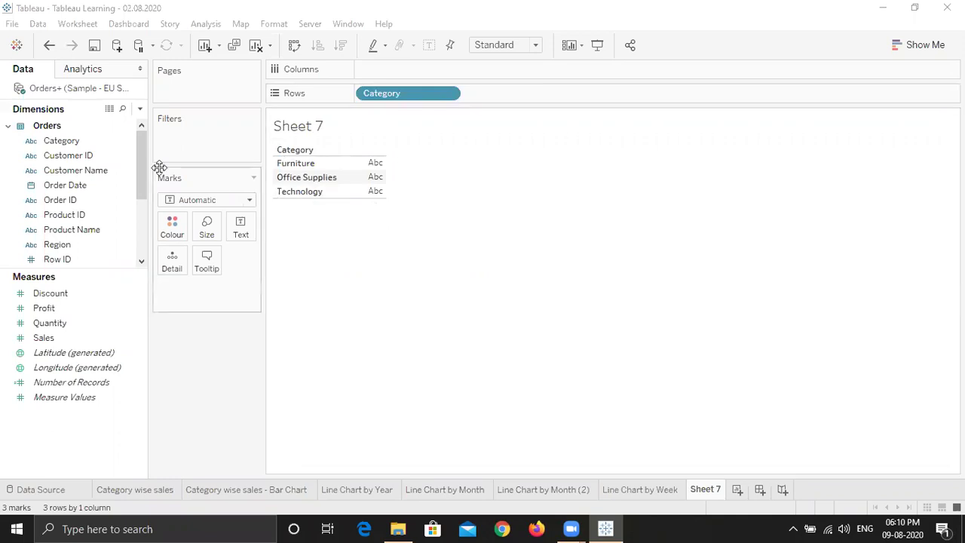
{"action": "scroll", "coordinate": [143, 165], "scroll_direction": "down", "scroll_amount": 1}
{"action": "scroll", "coordinate": [143, 170], "scroll_direction": "up", "scroll_amount": 1}
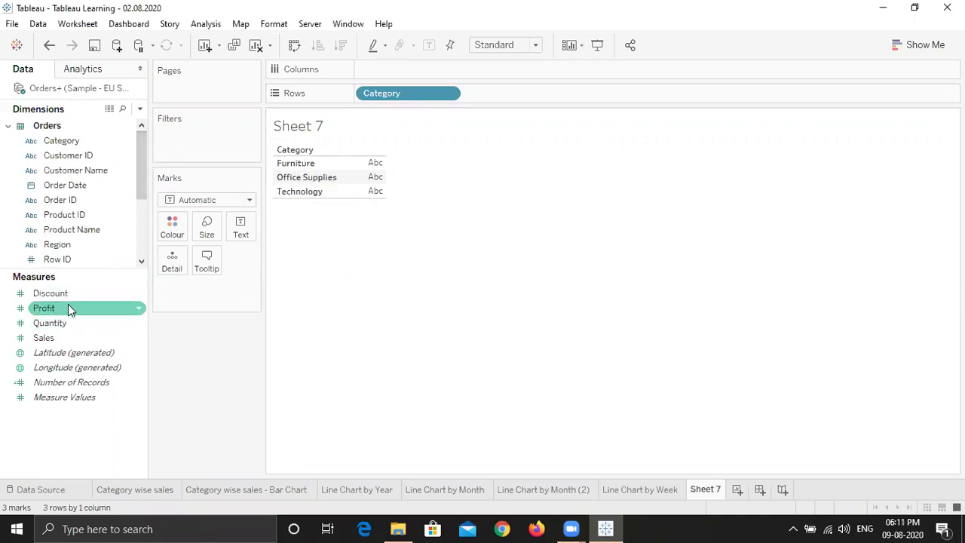
Step: Add Profit as the text value for each Category and convert the table into a horizontal bar chart
{"action": "left_click_drag", "start_coordinate": [78, 310], "coordinate": [242, 229]}
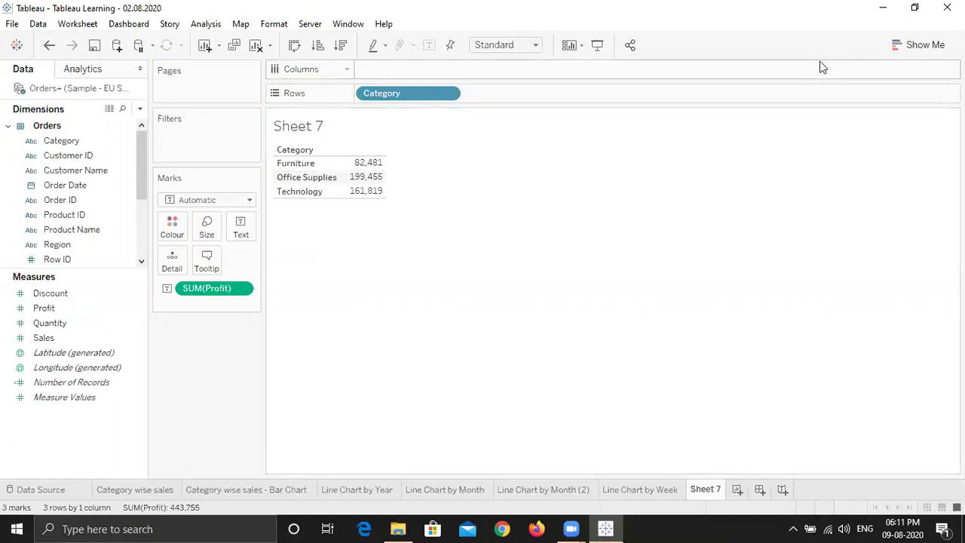
{"action": "left_click", "coordinate": [928, 47]}
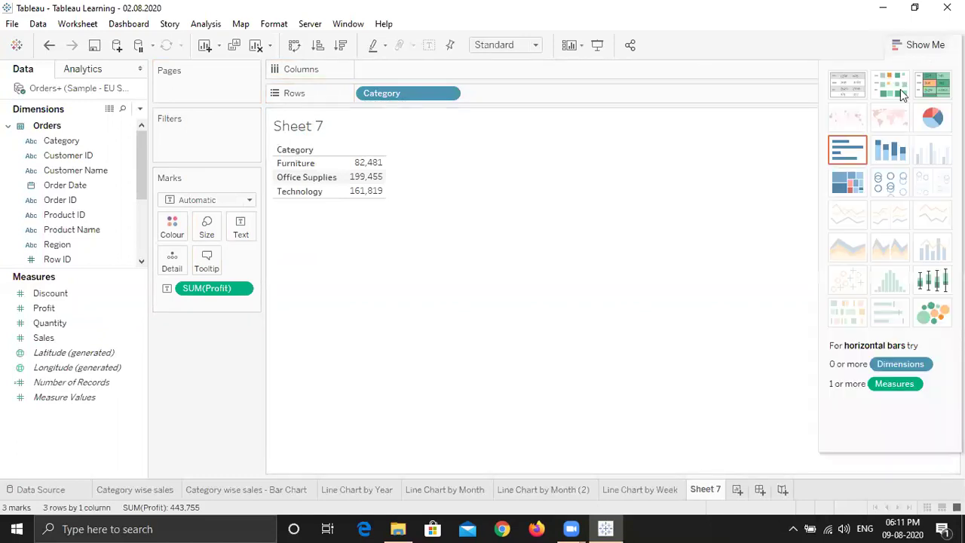
{"action": "left_click", "coordinate": [850, 155]}
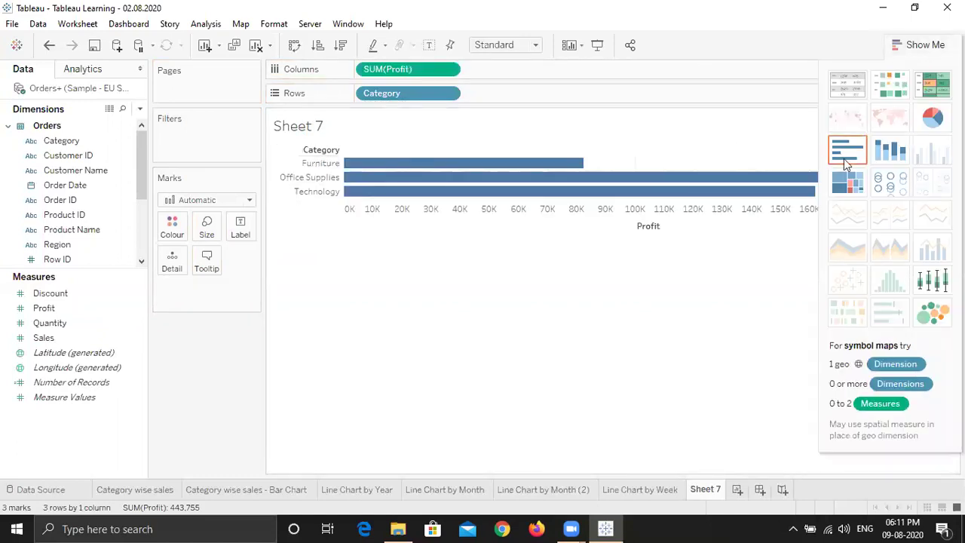
{"action": "left_click", "coordinate": [918, 44]}
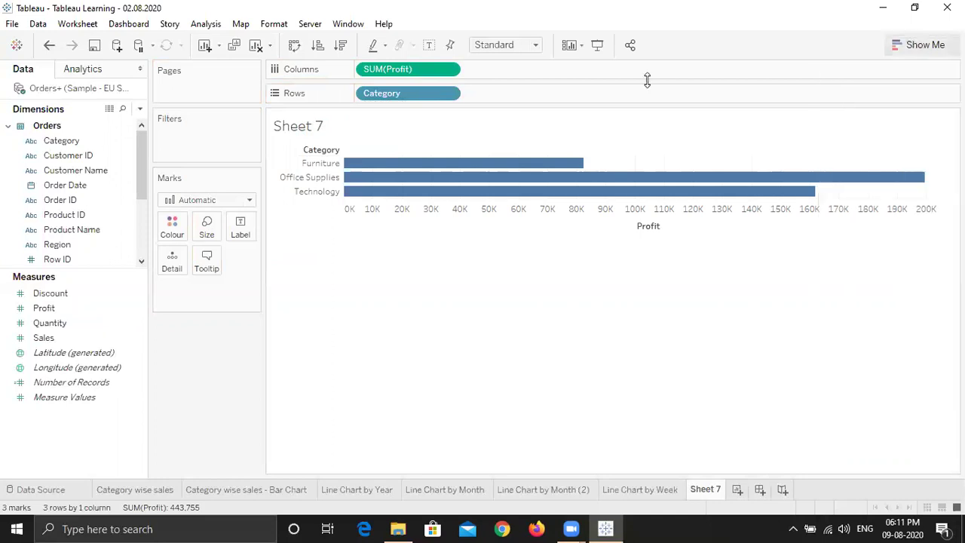
Step: Swap rows and columns so the Profit bars stand vertically, and widen the category columns
{"action": "left_click", "coordinate": [295, 45]}
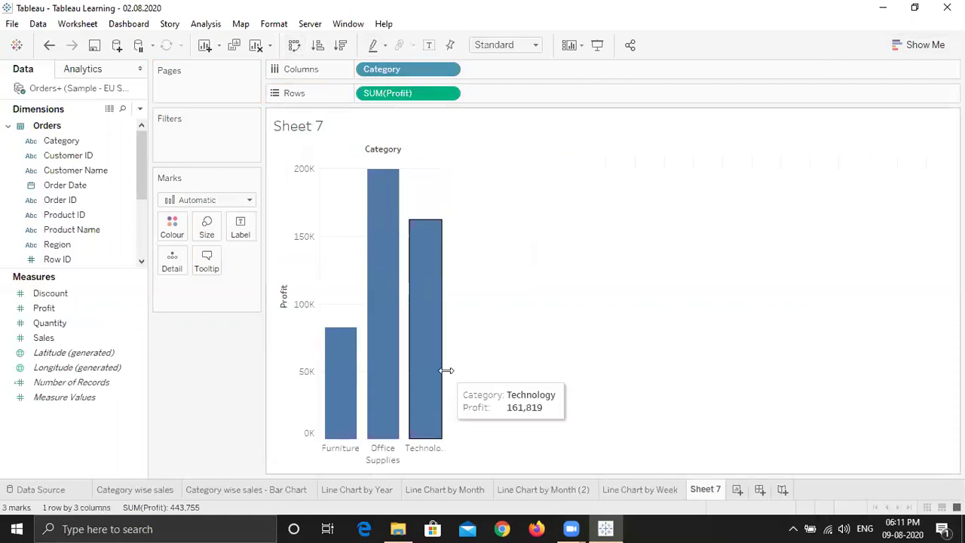
{"action": "left_click_drag", "start_coordinate": [449, 371], "coordinate": [810, 361]}
{"action": "mouse_move", "coordinate": [616, 359]}
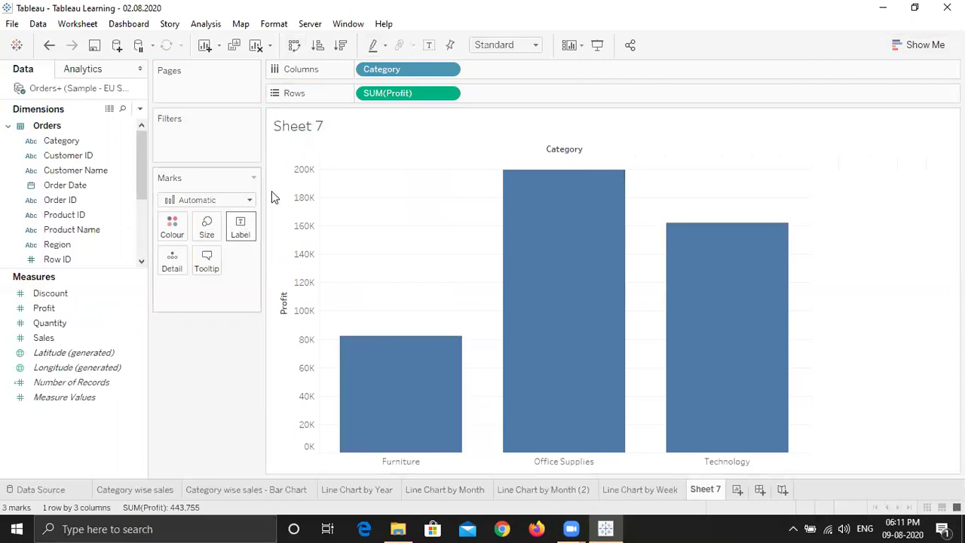
Step: Try Region and Segment in turn in place of Category as the column dimension of the Profit chart
{"action": "left_click_drag", "start_coordinate": [143, 166], "coordinate": [142, 199]}
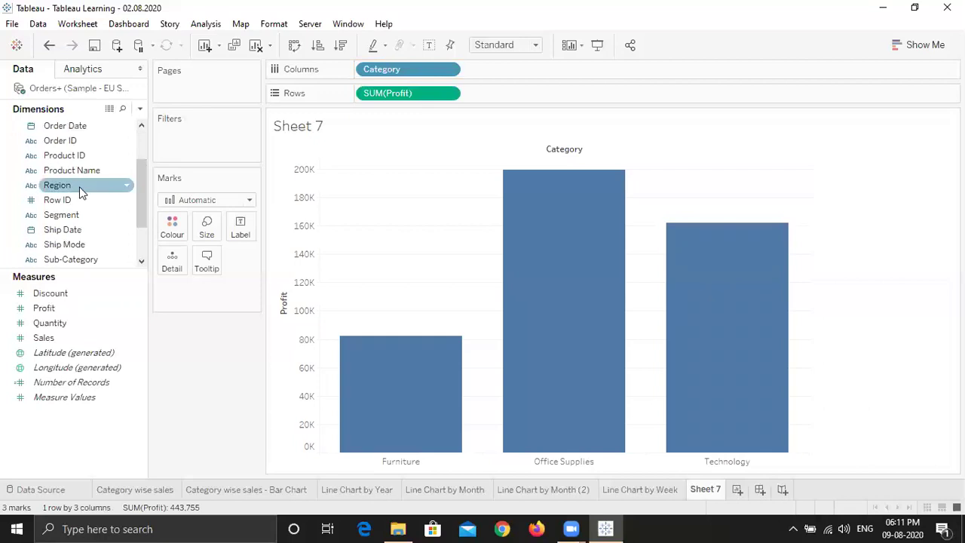
{"action": "left_click_drag", "start_coordinate": [74, 191], "coordinate": [402, 74]}
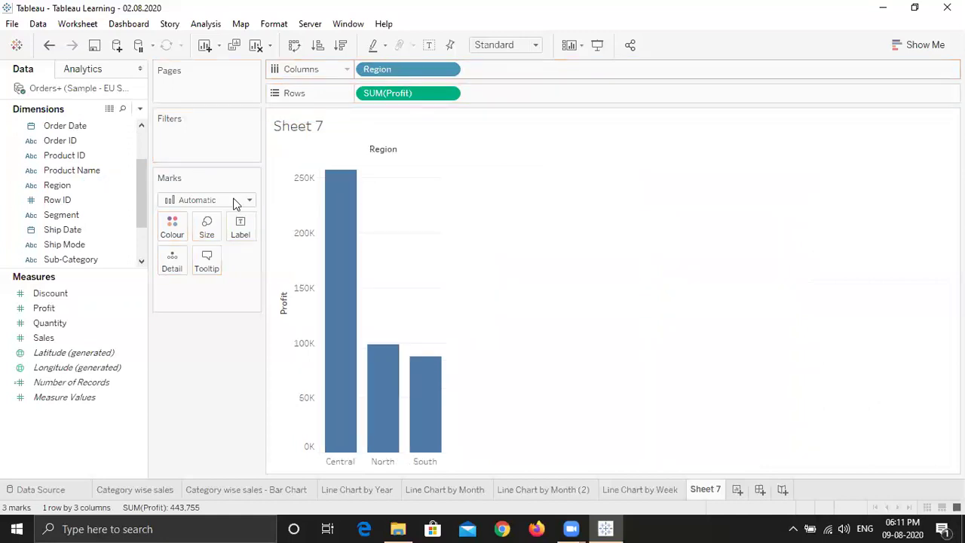
{"action": "left_click_drag", "start_coordinate": [73, 216], "coordinate": [388, 73]}
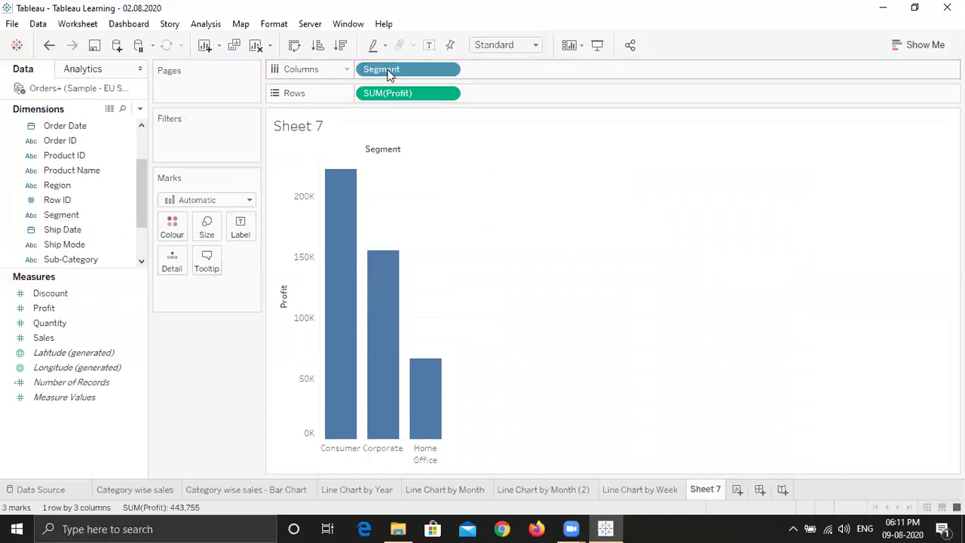
Step: Make Ship Mode the chart's column dimension and widen its bars
{"action": "left_click_drag", "start_coordinate": [86, 249], "coordinate": [402, 72]}
{"action": "mouse_move", "coordinate": [487, 325]}
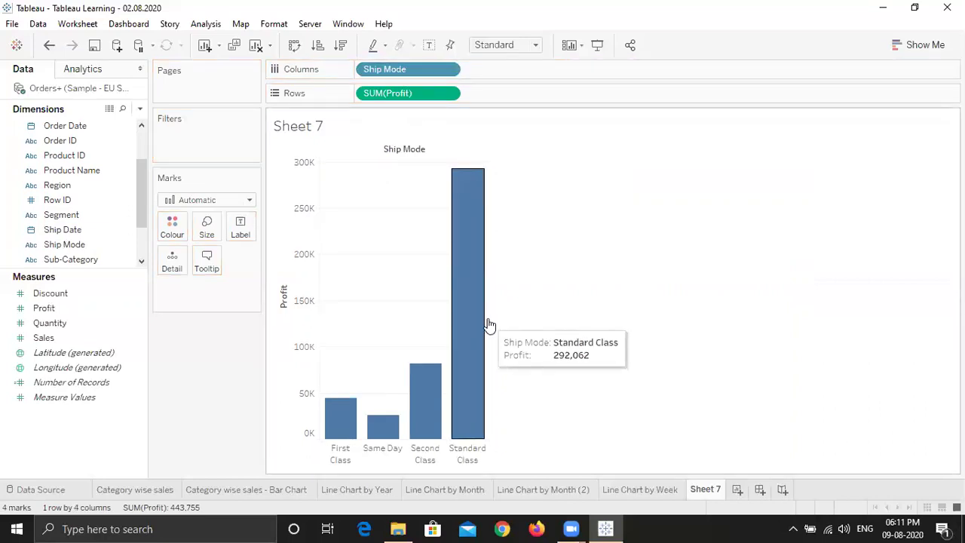
{"action": "left_click_drag", "start_coordinate": [490, 320], "coordinate": [759, 293]}
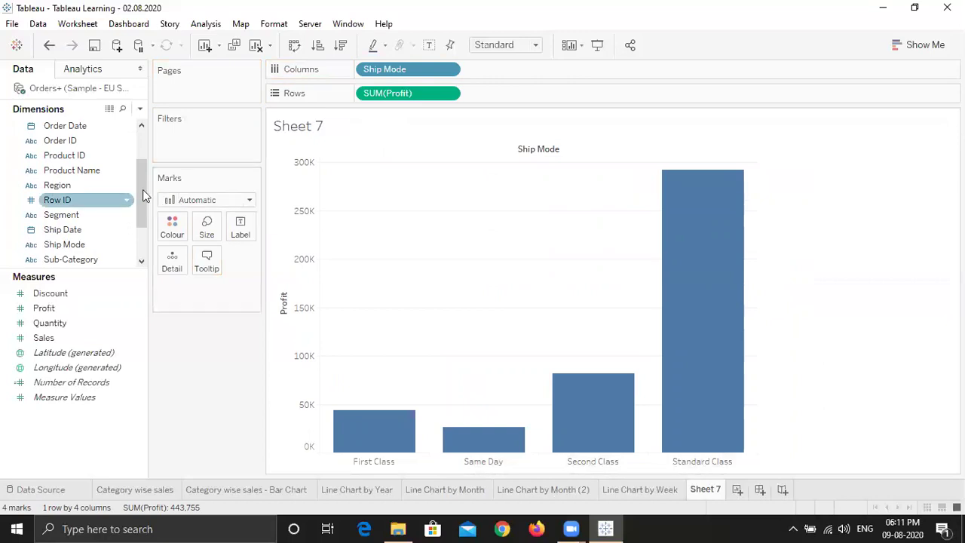
Step: Colour the Ship Mode bars by Profit using the Orange-Gold palette
{"action": "left_click", "coordinate": [113, 311]}
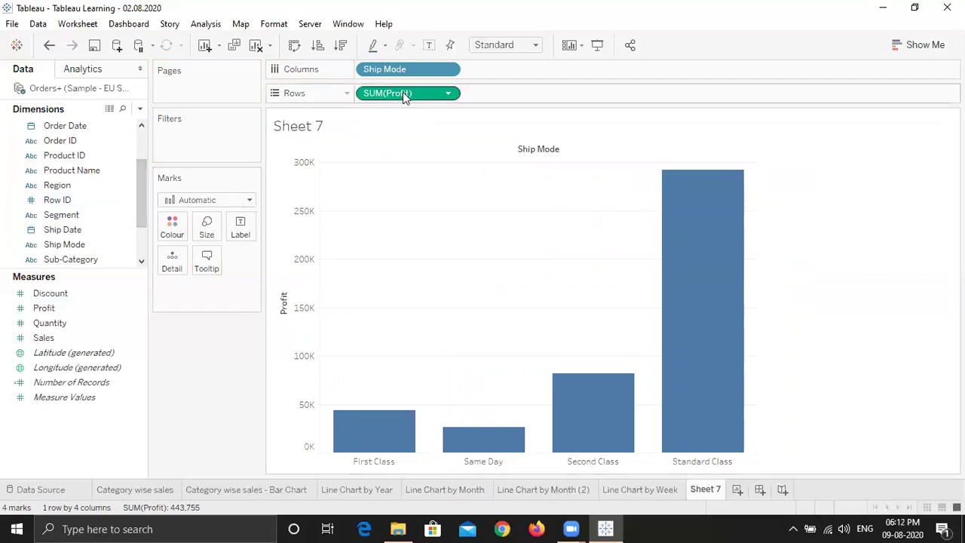
{"action": "left_click_drag", "start_coordinate": [75, 315], "coordinate": [175, 231]}
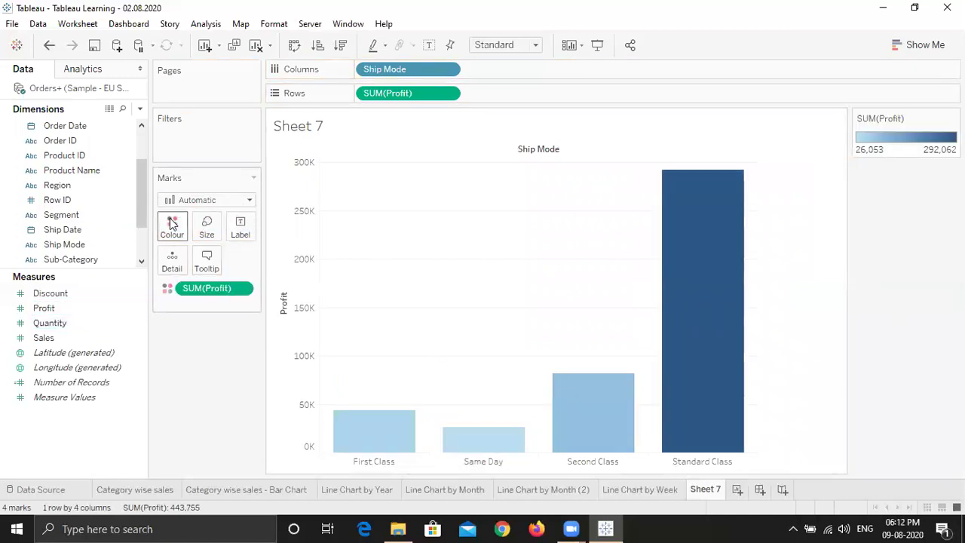
{"action": "left_click", "coordinate": [172, 224]}
{"action": "left_click", "coordinate": [244, 273]}
{"action": "left_click", "coordinate": [457, 208]}
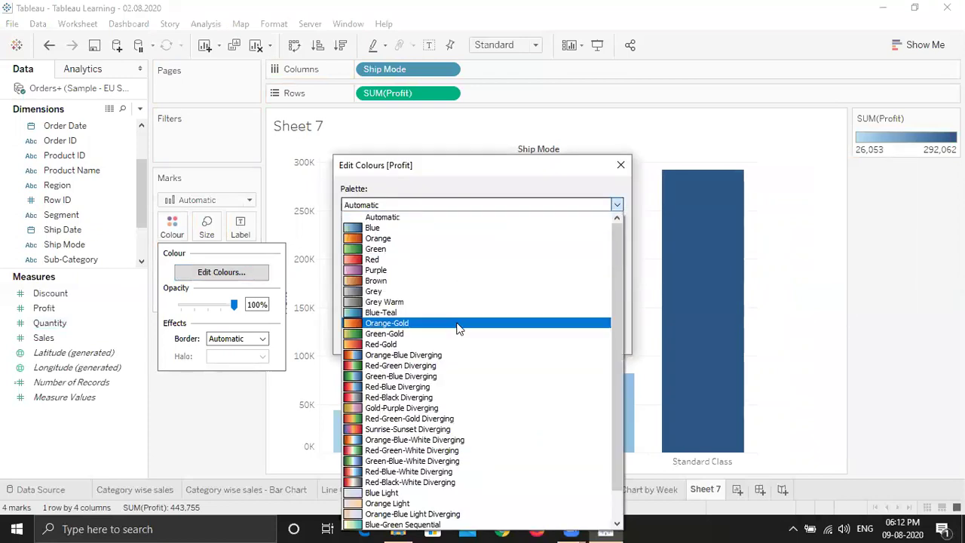
{"action": "left_click", "coordinate": [476, 327]}
{"action": "left_click", "coordinate": [487, 340]}
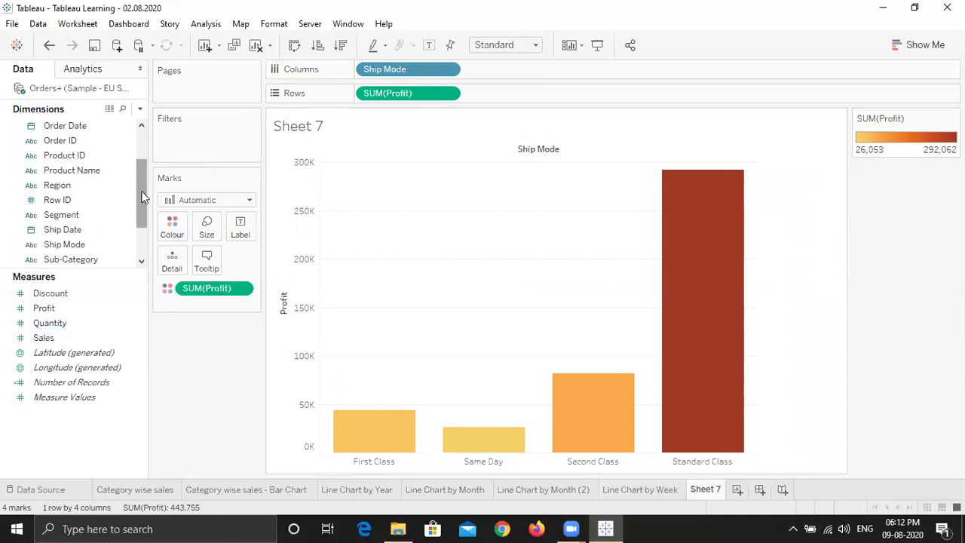
Step: Add a Ship Mode filter to the sheet with all of its values selected
{"action": "left_click", "coordinate": [144, 129]}
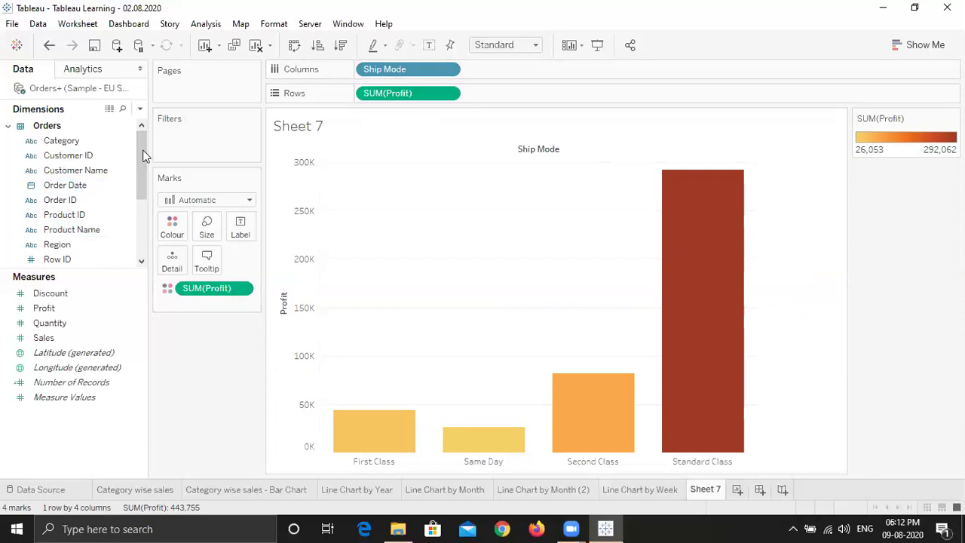
{"action": "scroll", "coordinate": [143, 169], "scroll_direction": "down", "scroll_amount": 1}
{"action": "scroll", "coordinate": [113, 192], "scroll_direction": "down", "scroll_amount": 1}
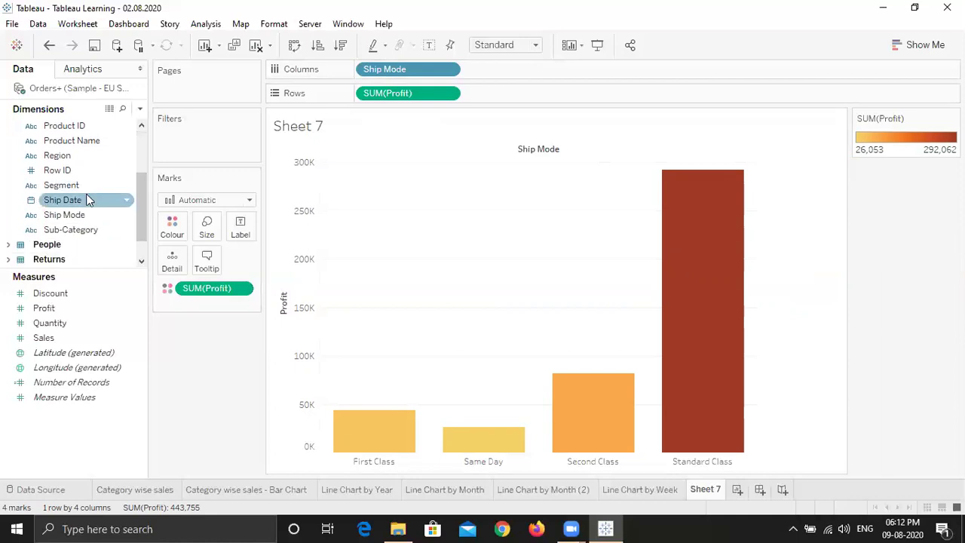
{"action": "left_click_drag", "start_coordinate": [81, 213], "coordinate": [190, 141]}
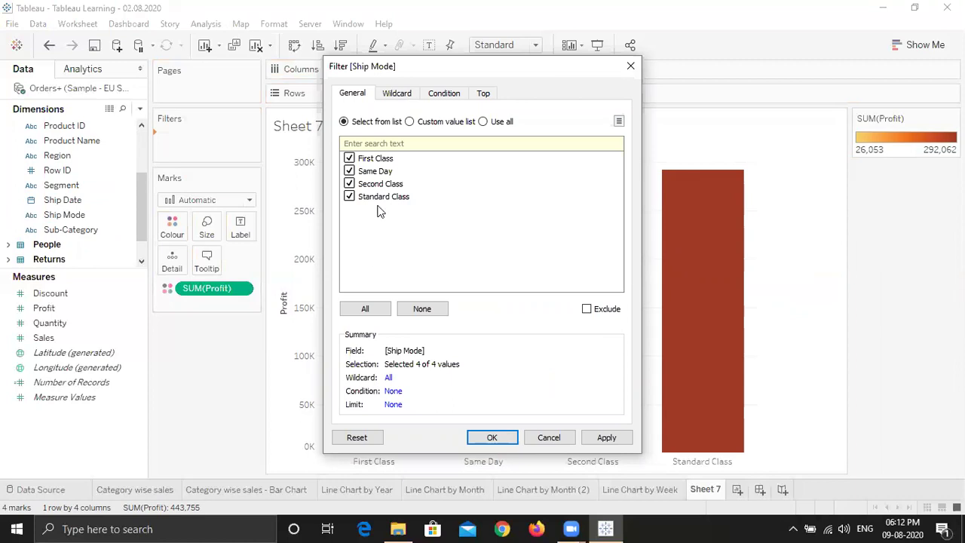
{"action": "left_click", "coordinate": [367, 309]}
{"action": "left_click", "coordinate": [491, 439]}
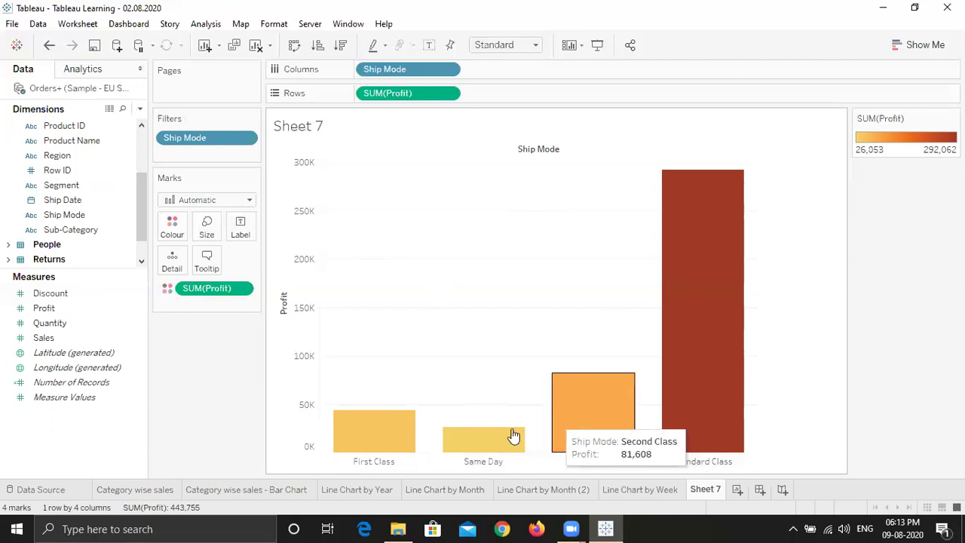
{"action": "mouse_move", "coordinate": [489, 456]}
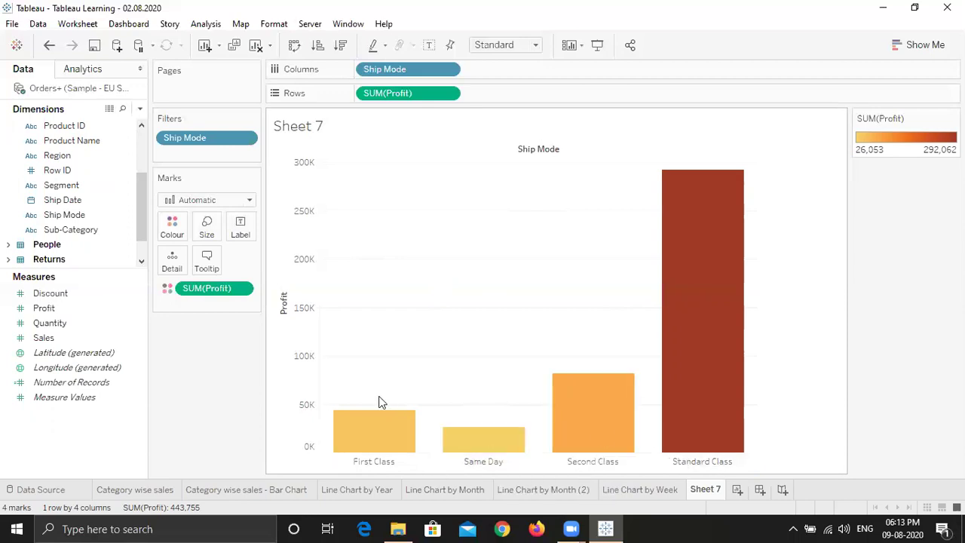
Step: Show the Ship Mode filter control beside the chart and limit it to Same Day only
{"action": "left_click", "coordinate": [245, 141]}
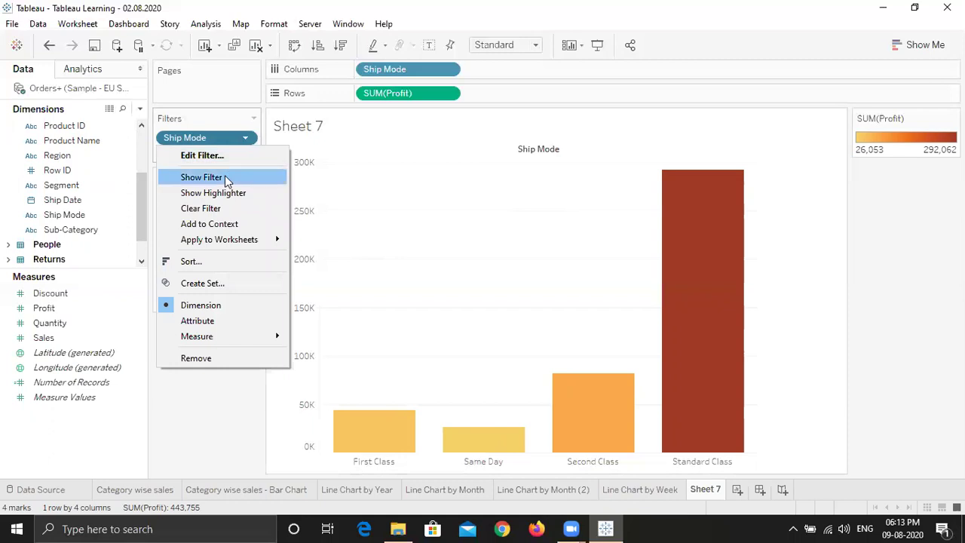
{"action": "left_click", "coordinate": [226, 180]}
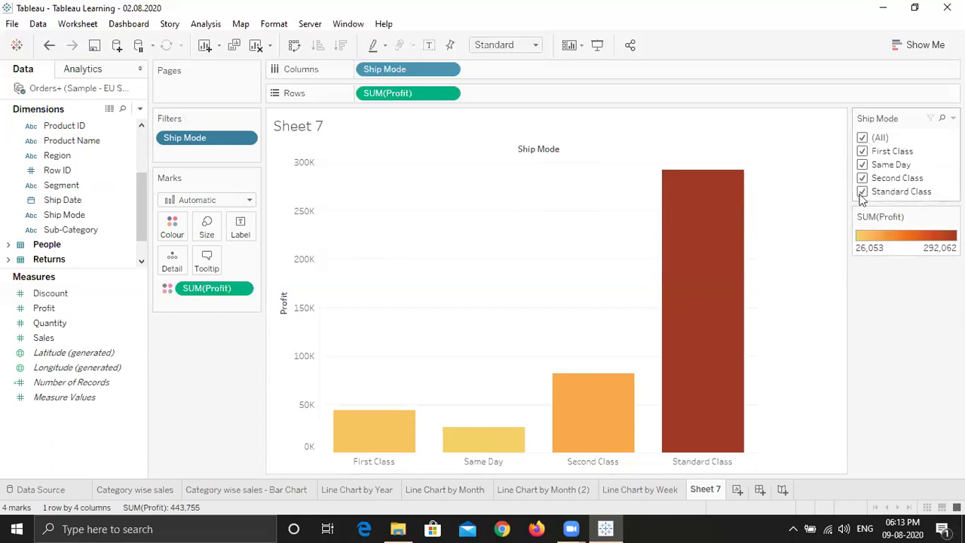
{"action": "left_click", "coordinate": [862, 139]}
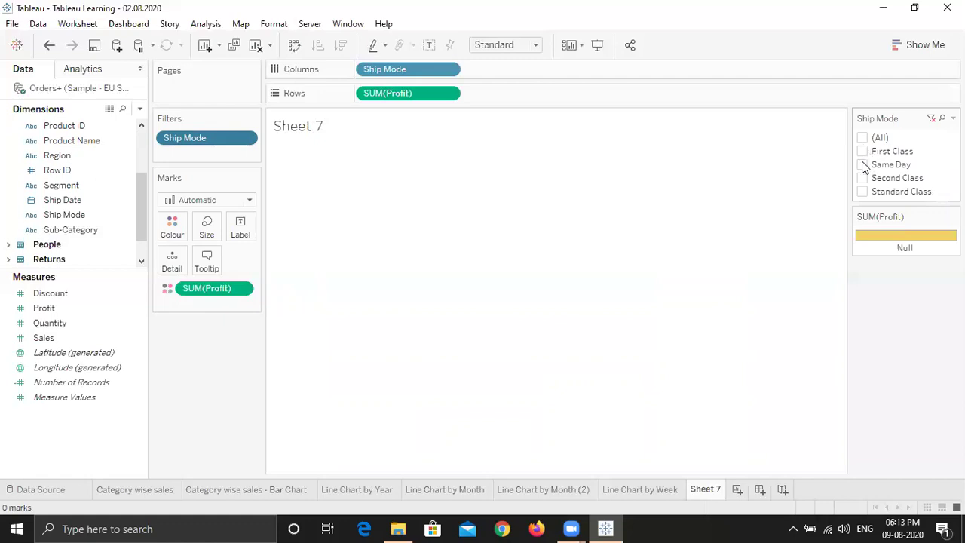
{"action": "left_click", "coordinate": [863, 165]}
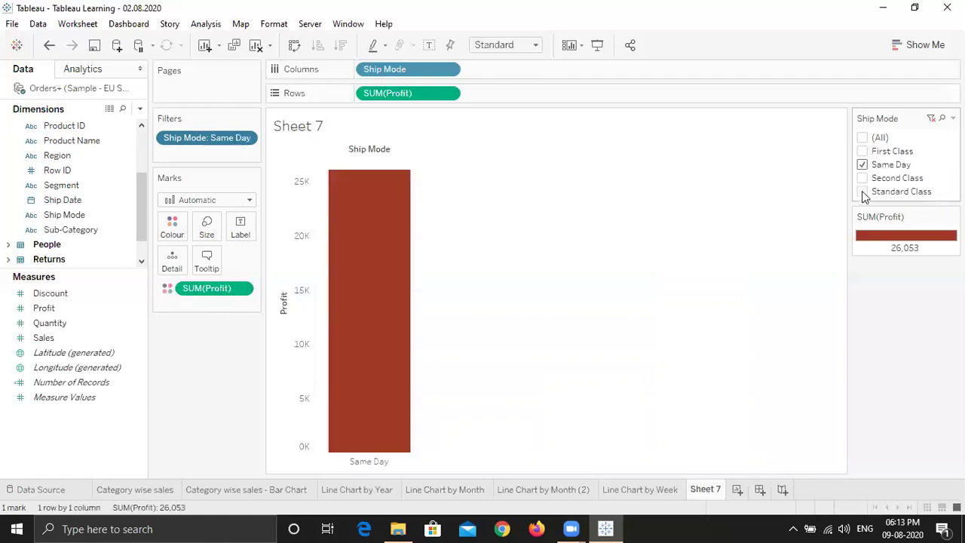
Step: Add Standard Class and Second Class in the Ship Mode filter, clear the whole selection, and reselect all ship modes
{"action": "left_click", "coordinate": [863, 192]}
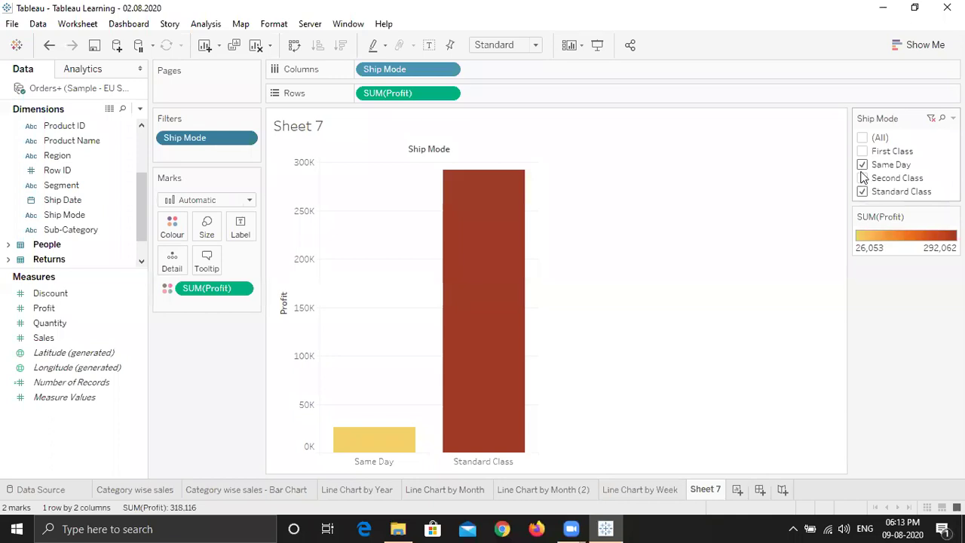
{"action": "left_click", "coordinate": [862, 178]}
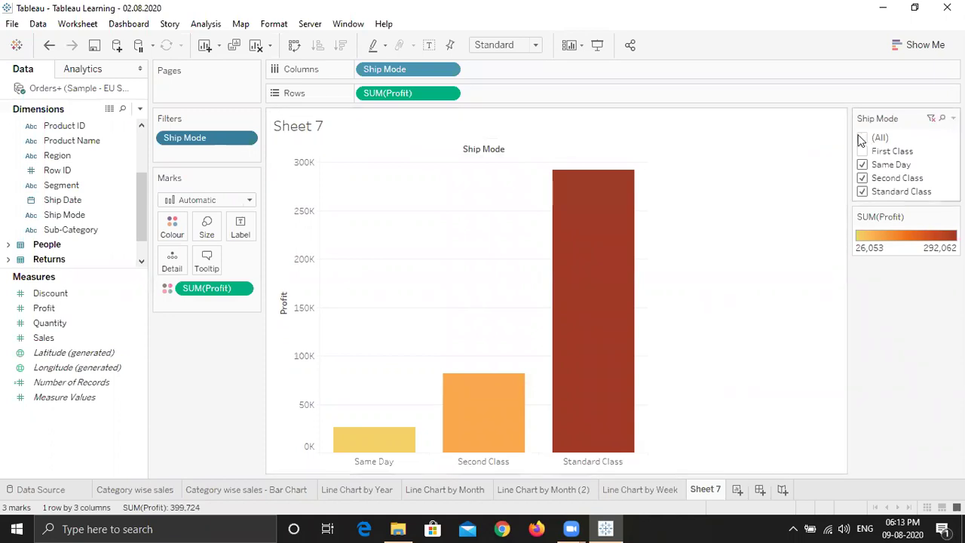
{"action": "left_click", "coordinate": [861, 138]}
{"action": "left_click", "coordinate": [861, 139]}
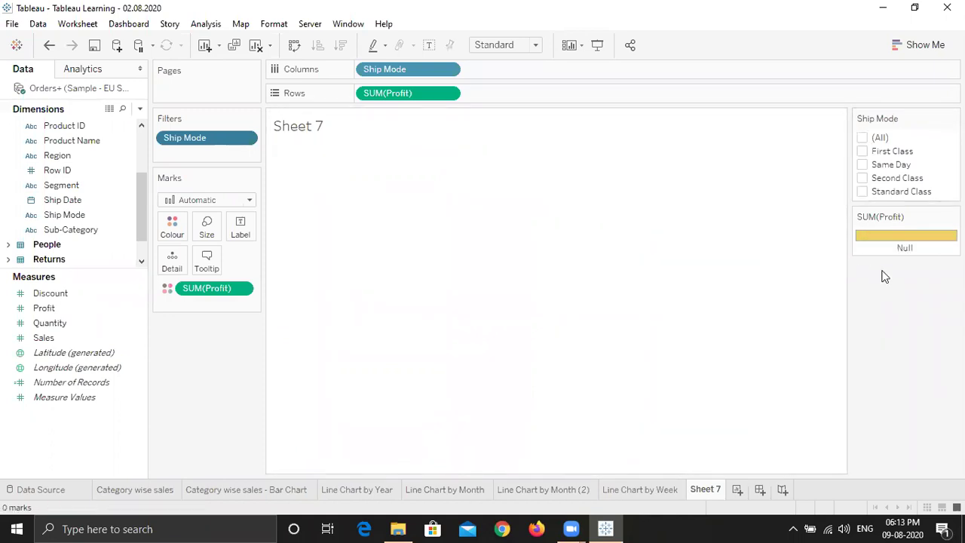
{"action": "left_click", "coordinate": [862, 139]}
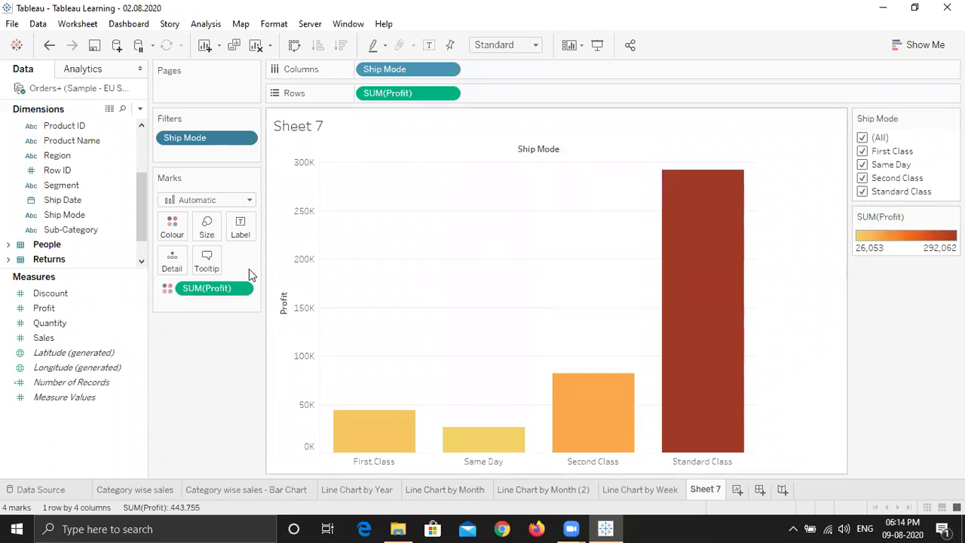
Step: Add a Category filter with all of its values selected and show its control beside the chart
{"action": "left_click_drag", "start_coordinate": [142, 188], "coordinate": [140, 155]}
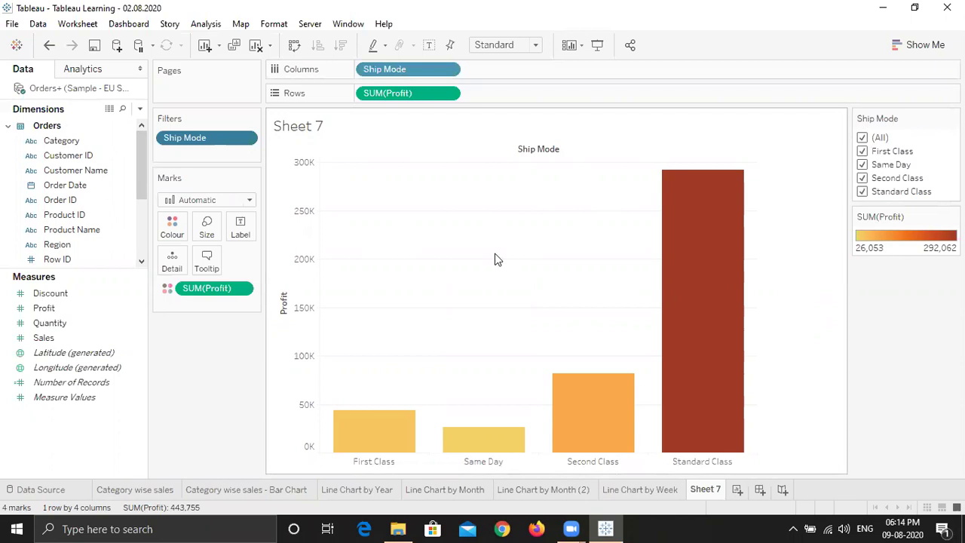
{"action": "left_click_drag", "start_coordinate": [75, 143], "coordinate": [181, 153]}
{"action": "left_click", "coordinate": [372, 308]}
{"action": "left_click", "coordinate": [493, 437]}
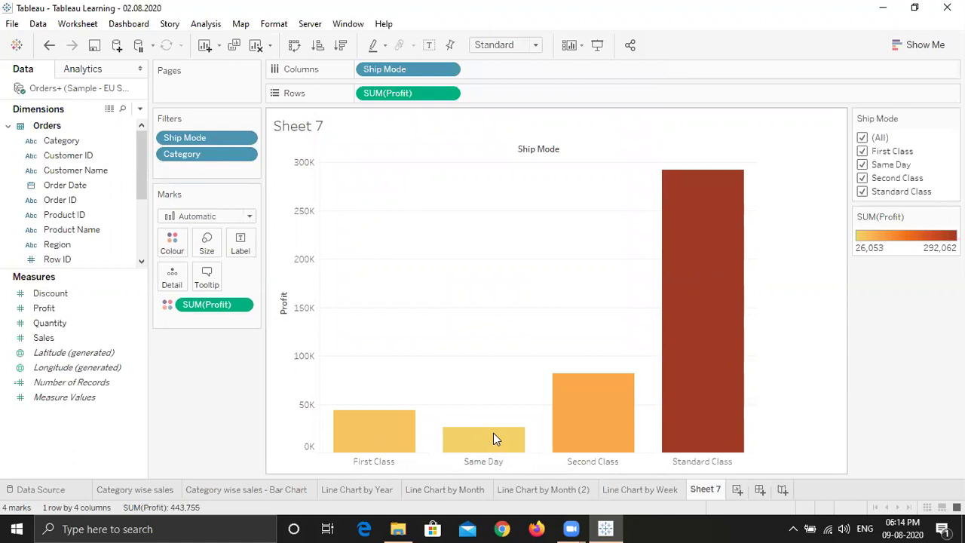
{"action": "left_click", "coordinate": [245, 153]}
{"action": "left_click", "coordinate": [226, 189]}
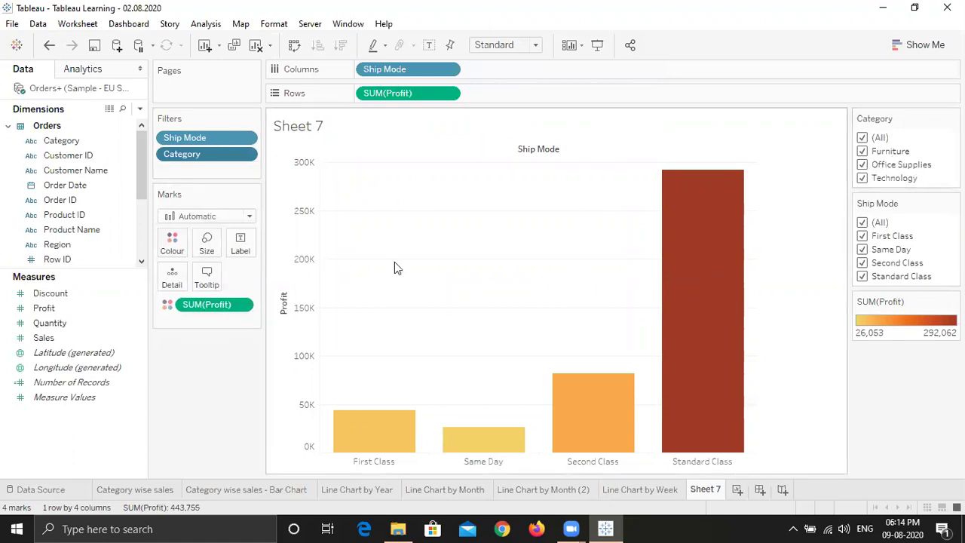
Step: Label the Ship Mode bars with their Profit values
{"action": "left_click", "coordinate": [89, 308]}
{"action": "left_click_drag", "start_coordinate": [106, 302], "coordinate": [240, 246]}
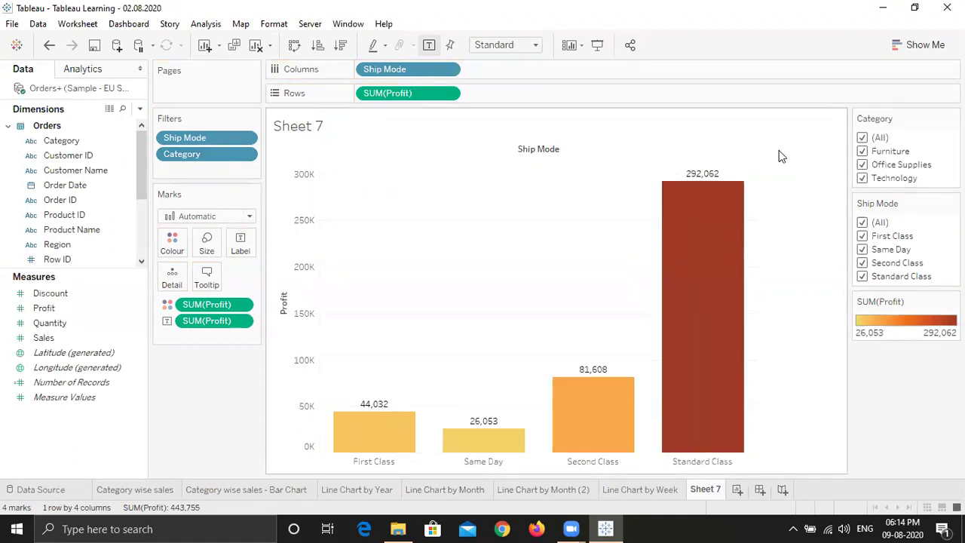
Step: Try the Category filter by excluding Office Supplies and Technology, and restore all of its values
{"action": "left_click", "coordinate": [862, 165]}
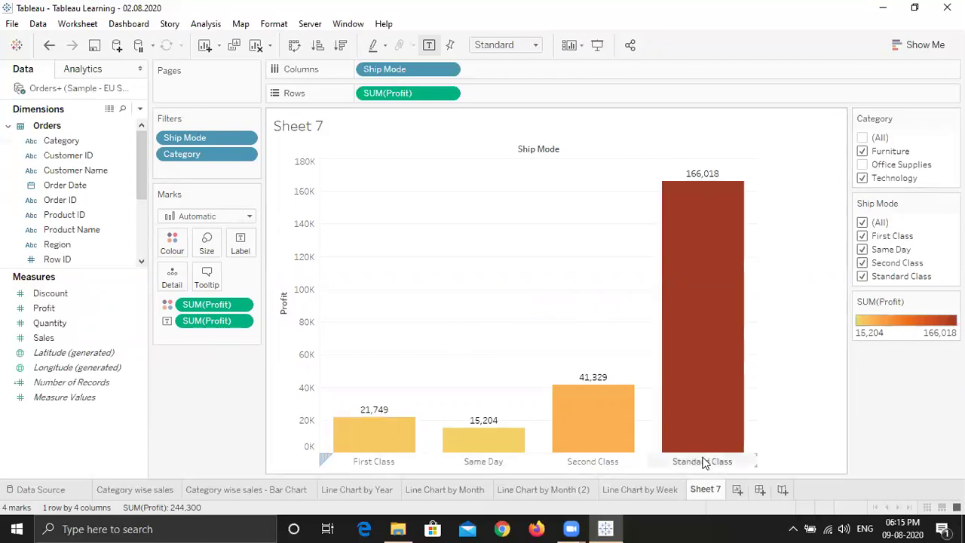
{"action": "left_click", "coordinate": [863, 179]}
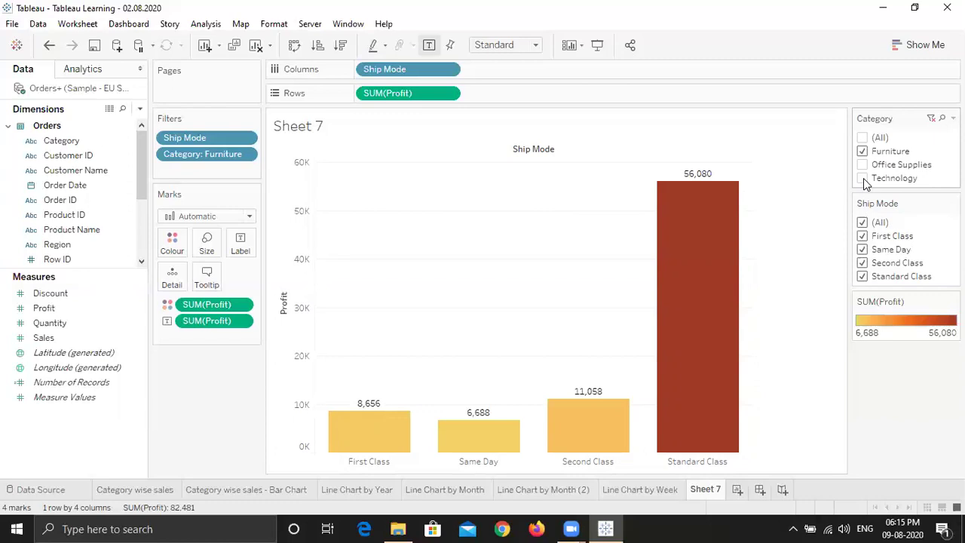
{"action": "left_click", "coordinate": [863, 179]}
{"action": "left_click", "coordinate": [863, 138]}
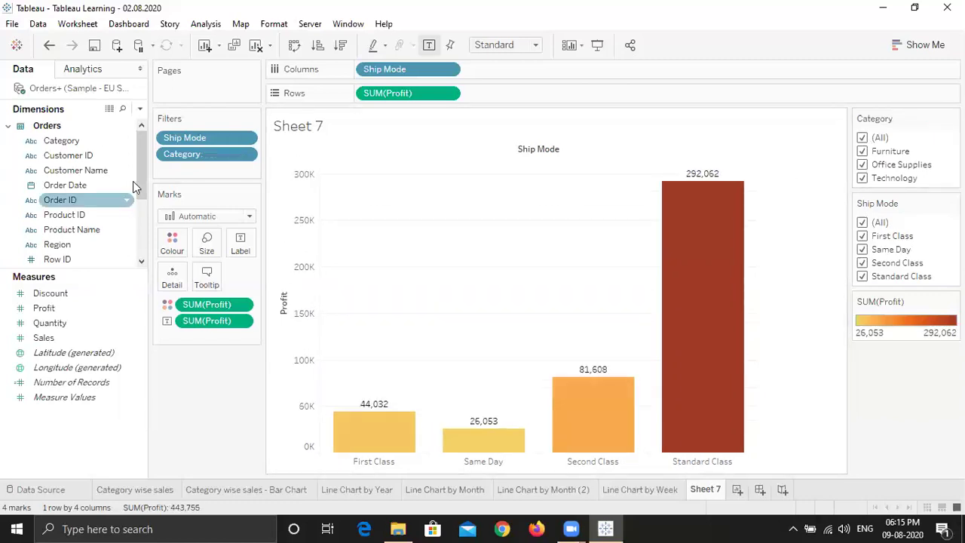
Step: Add a Sub-Category filter with all of its values selected and show its control beside the chart
{"action": "left_click_drag", "start_coordinate": [141, 178], "coordinate": [141, 223]}
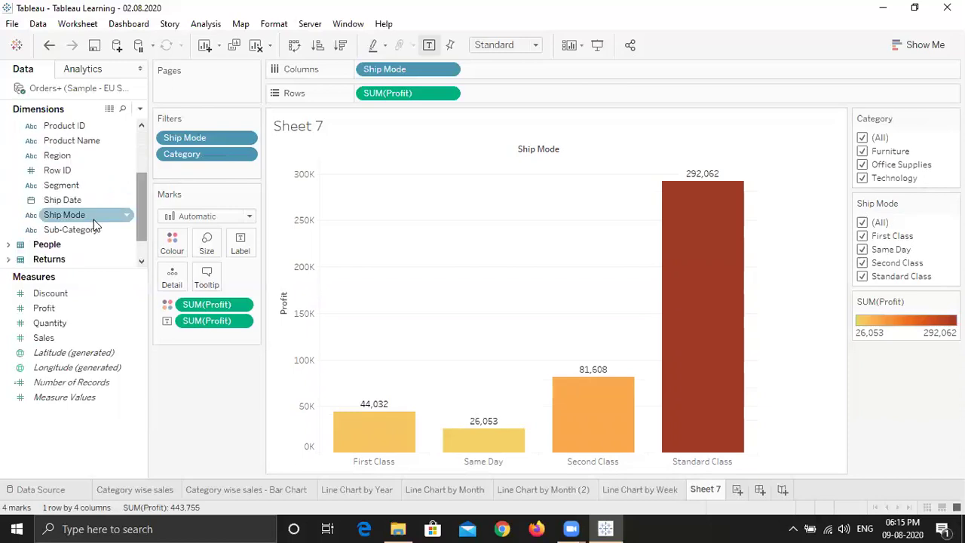
{"action": "left_click_drag", "start_coordinate": [83, 229], "coordinate": [200, 165]}
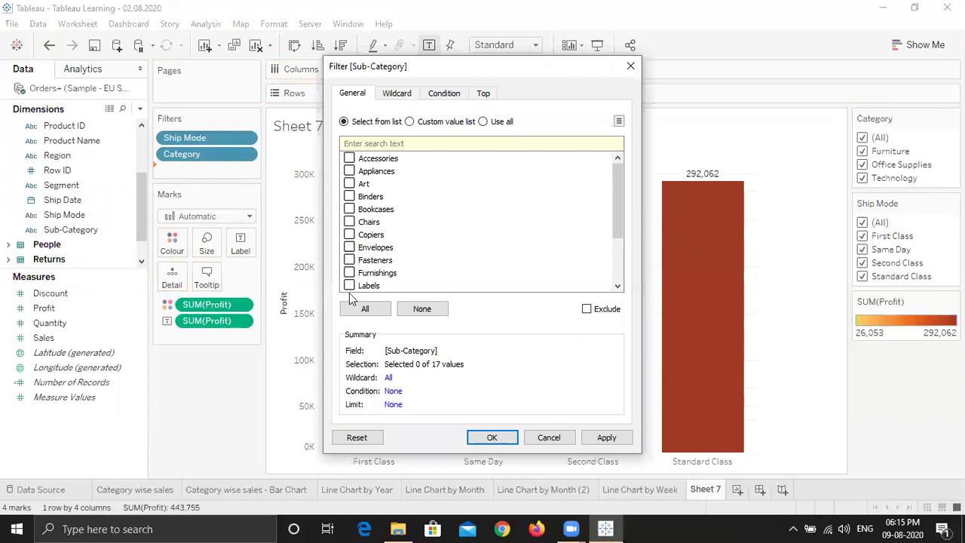
{"action": "left_click", "coordinate": [362, 308]}
{"action": "left_click", "coordinate": [491, 438]}
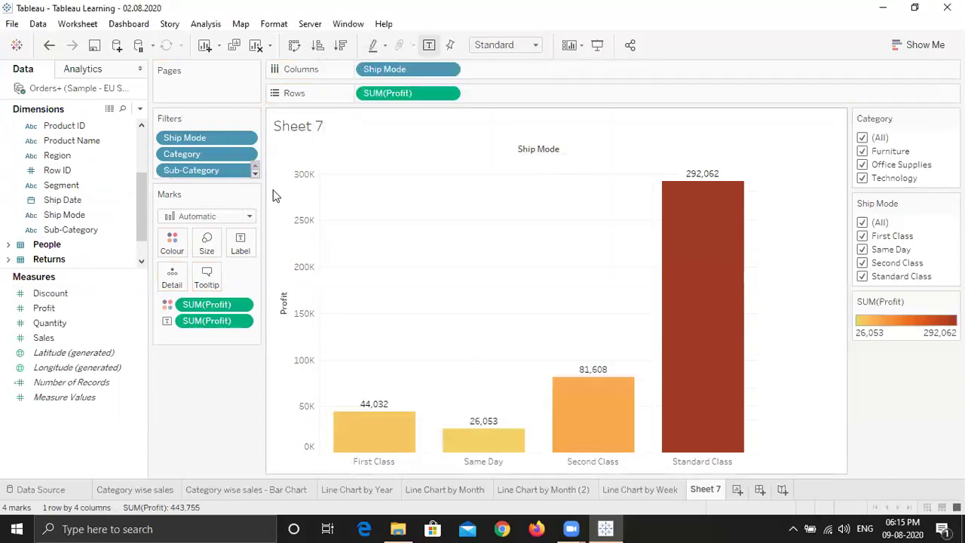
{"action": "left_click", "coordinate": [246, 171]}
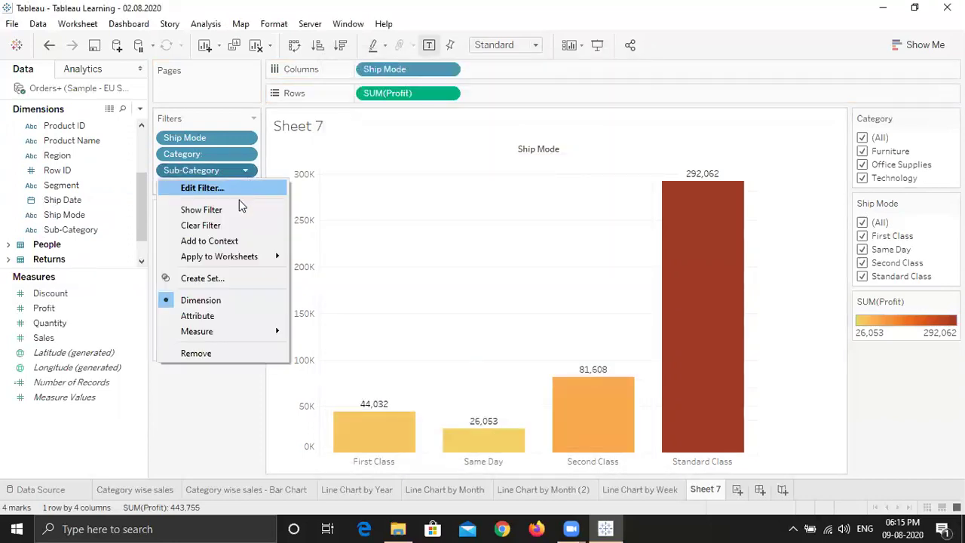
{"action": "left_click", "coordinate": [238, 209]}
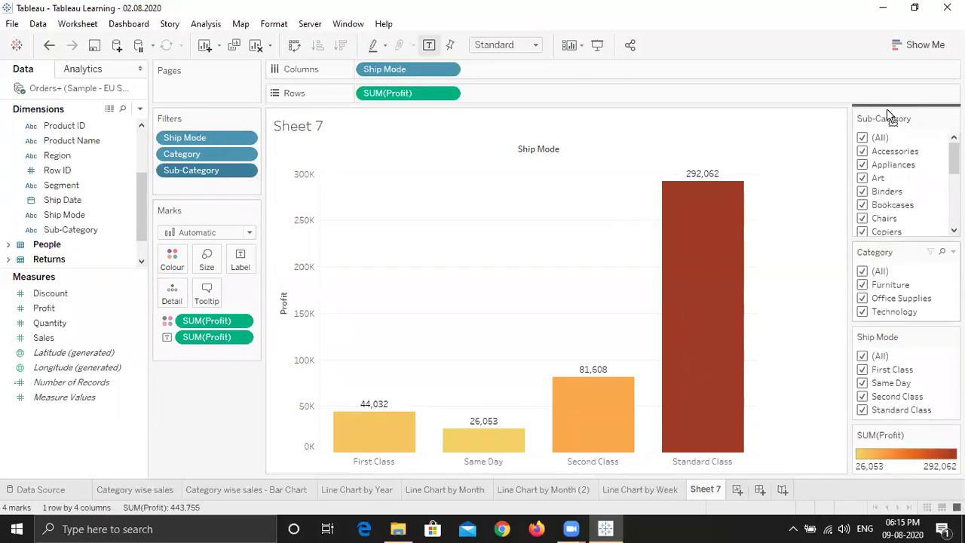
Step: Place the Sub-Category filter control between Category and Ship Mode, and hide the SUM(Profit) colour legend card
{"action": "left_click_drag", "start_coordinate": [886, 110], "coordinate": [899, 263]}
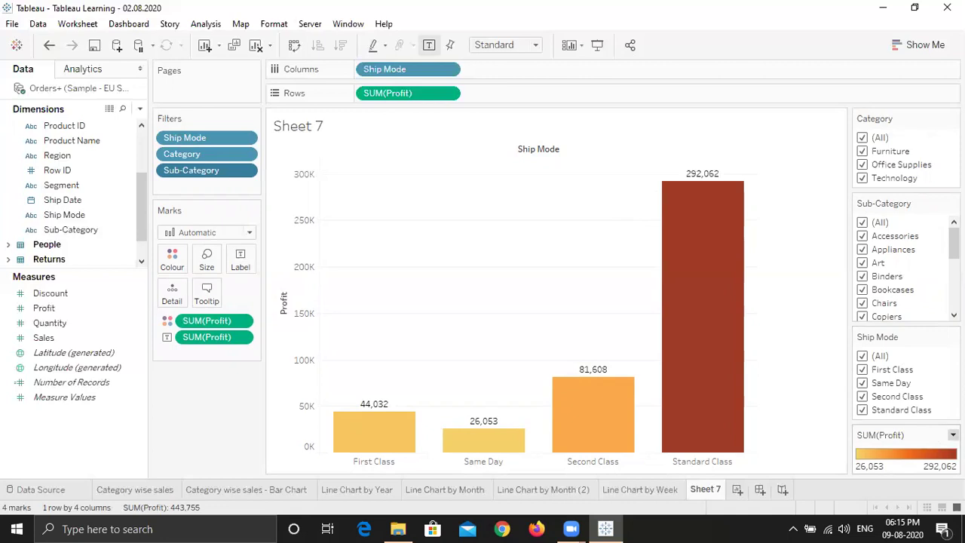
{"action": "left_click", "coordinate": [953, 435]}
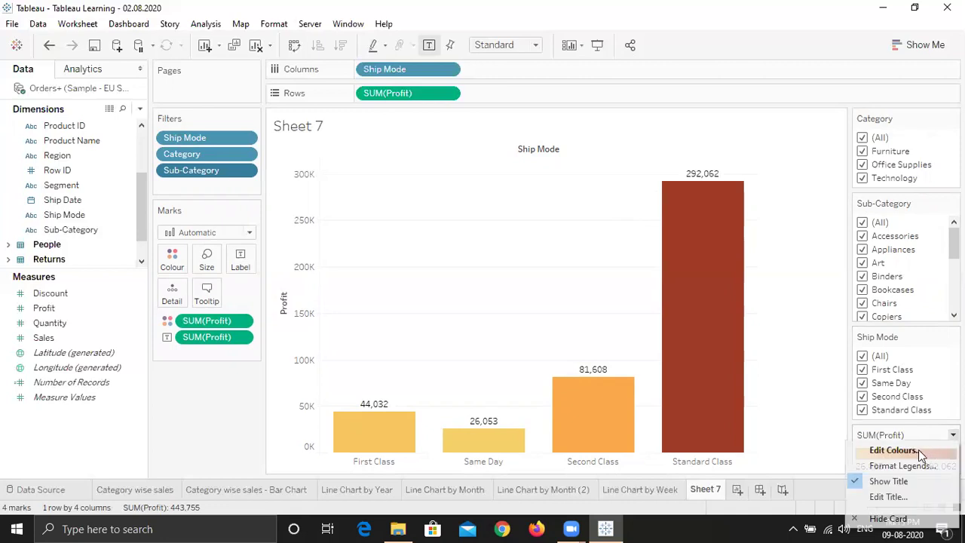
{"action": "left_click", "coordinate": [889, 519]}
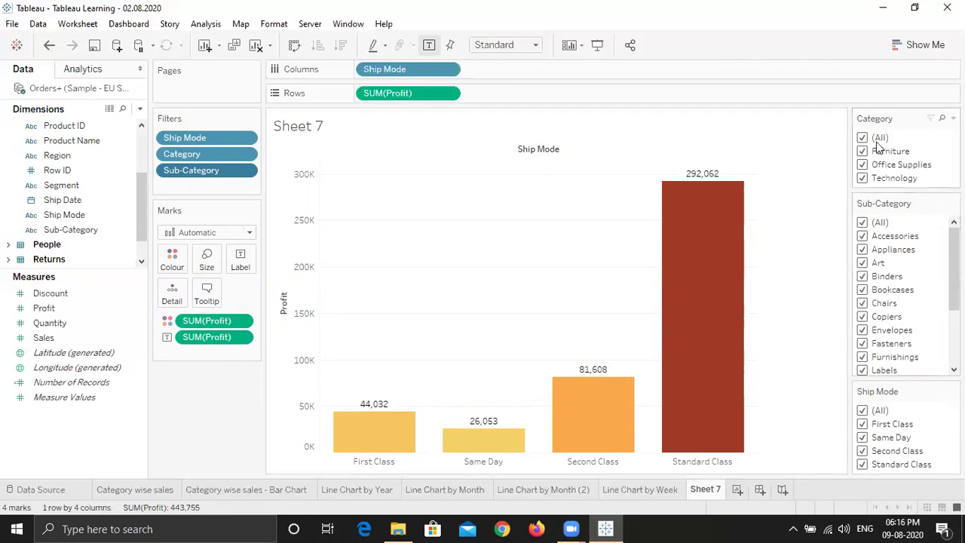
Step: Try the Sub-Category filter with Chairs, with Chairs and Furnishings, and with Furnishings alone, and restore all values
{"action": "left_click", "coordinate": [862, 224]}
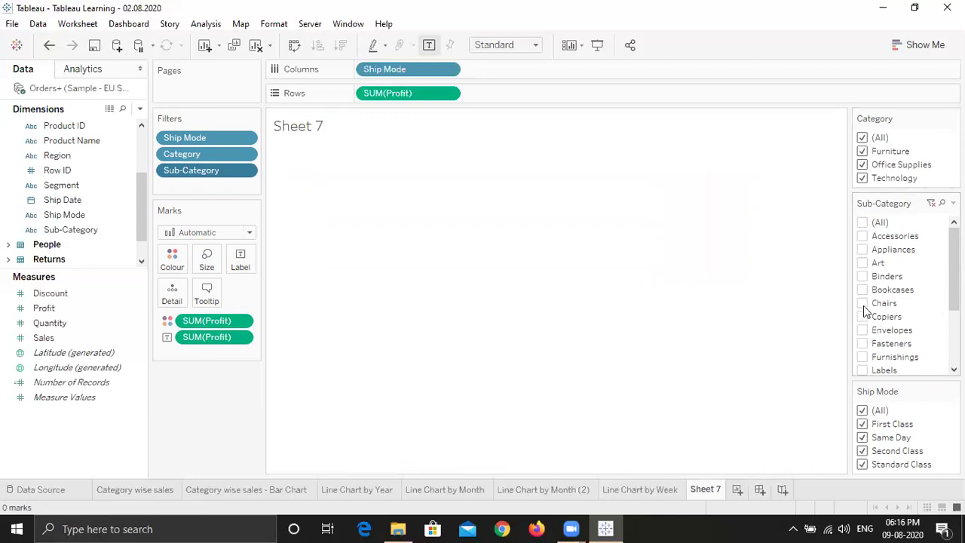
{"action": "left_click", "coordinate": [863, 306]}
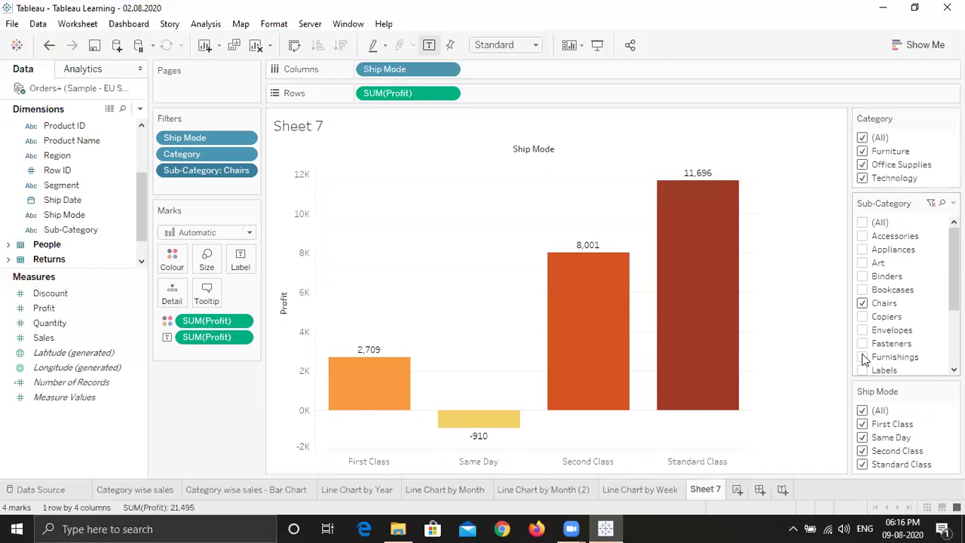
{"action": "left_click", "coordinate": [863, 357]}
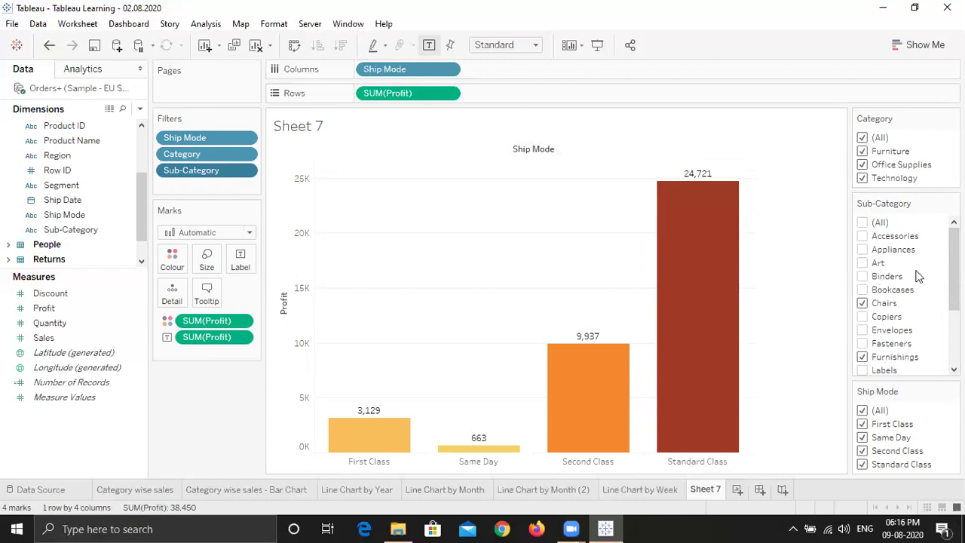
{"action": "left_click", "coordinate": [862, 303]}
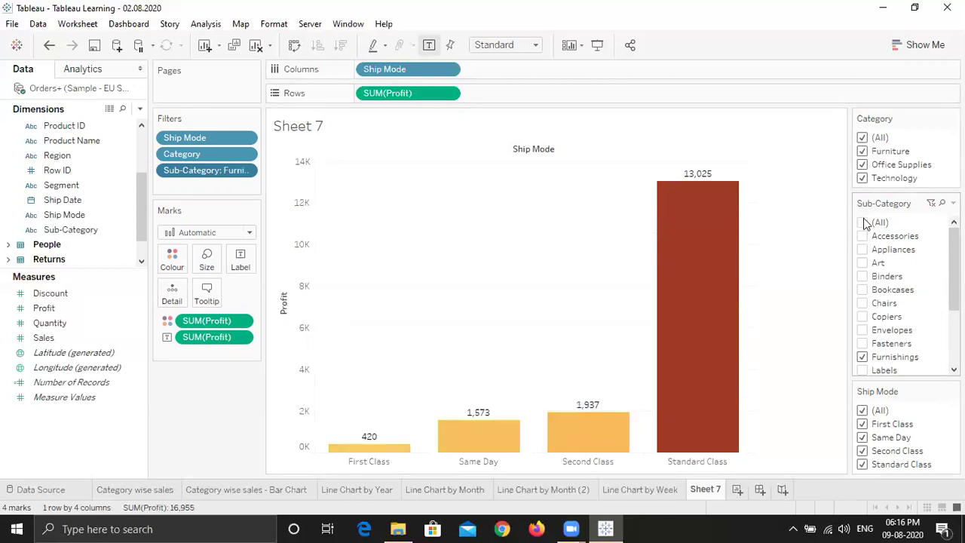
{"action": "left_click", "coordinate": [864, 223]}
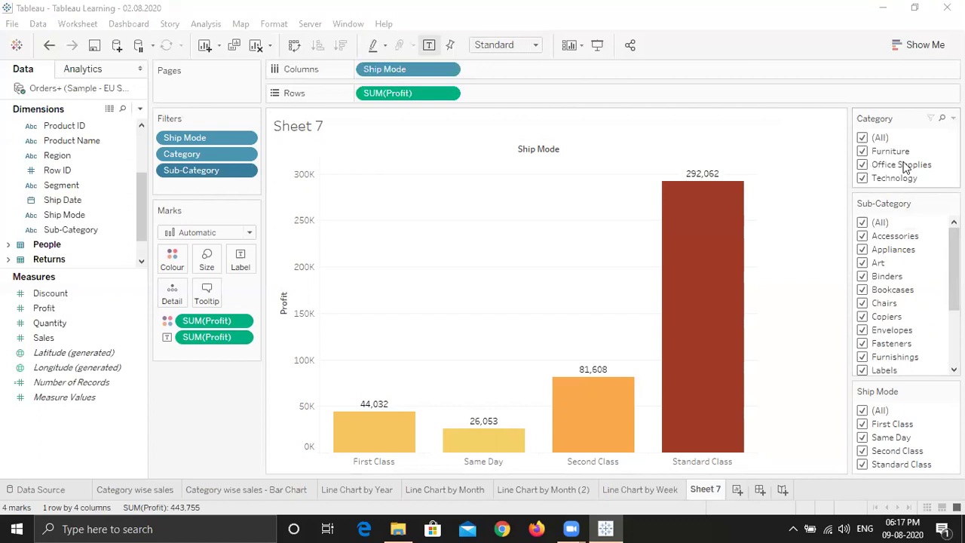
Step: Exclude and restore Office Supplies in the Category filter, and do the same with Furniture
{"action": "left_click", "coordinate": [865, 167]}
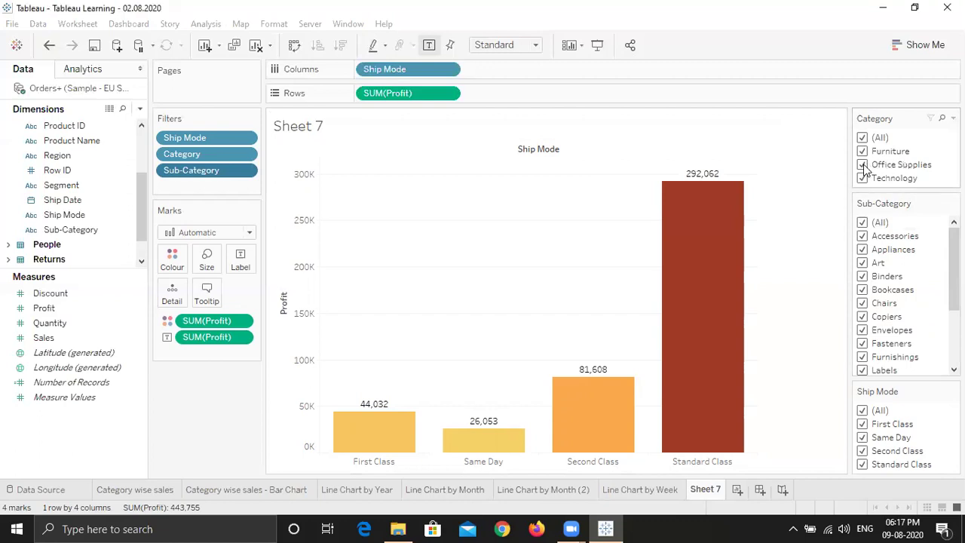
{"action": "left_click", "coordinate": [863, 165]}
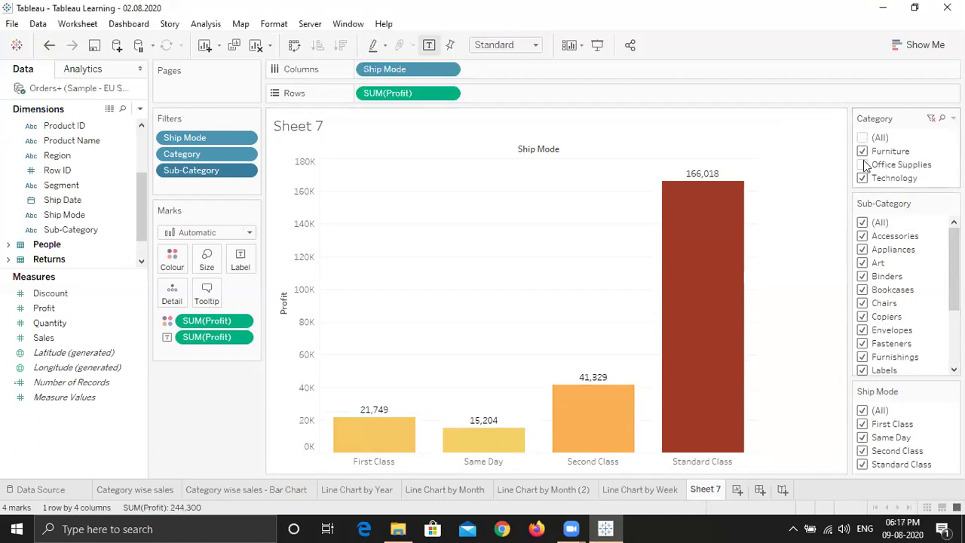
{"action": "left_click", "coordinate": [865, 165]}
{"action": "left_click", "coordinate": [863, 152]}
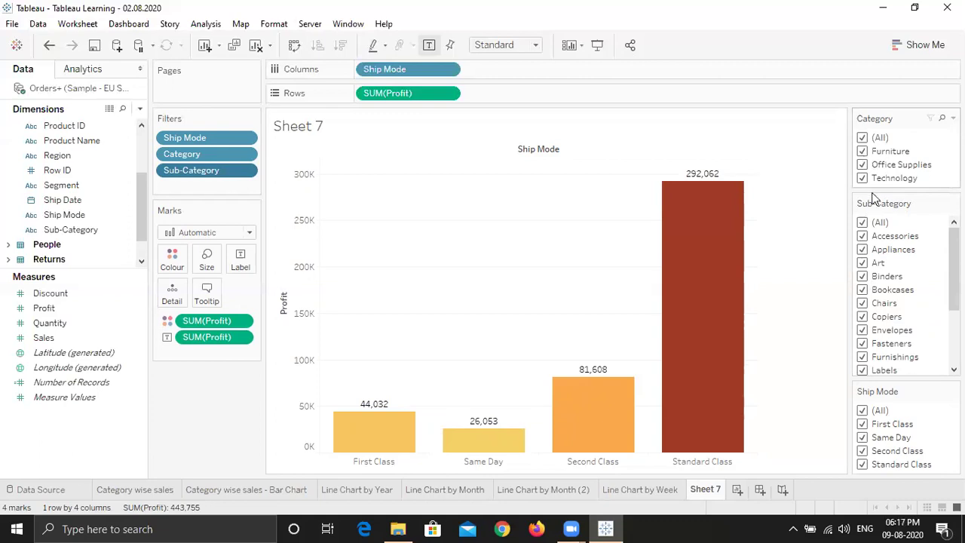
{"action": "mouse_move", "coordinate": [954, 263]}
{"action": "left_mouse_down"}
{"action": "mouse_move", "coordinate": [954, 318]}
{"action": "mouse_move", "coordinate": [954, 263]}
{"action": "left_mouse_up"}
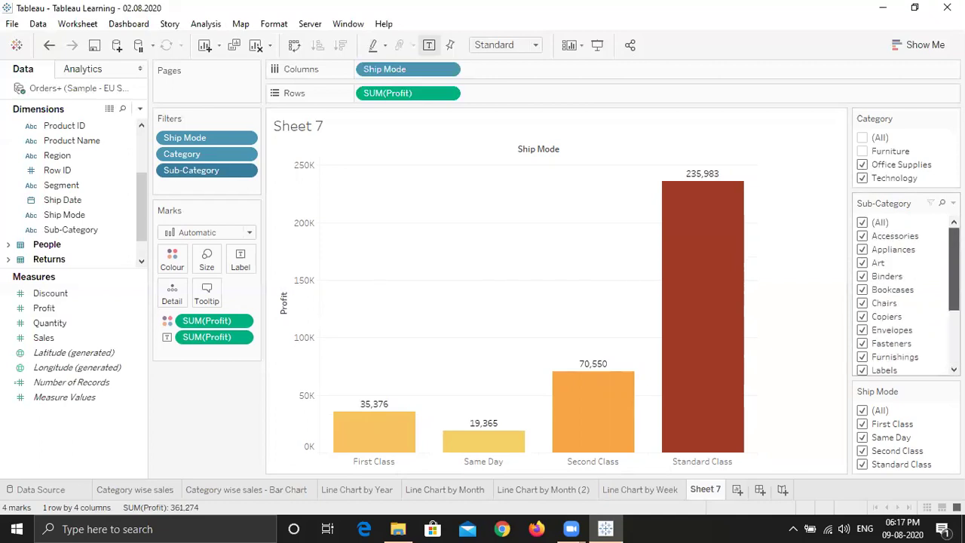
{"action": "left_click", "coordinate": [863, 151]}
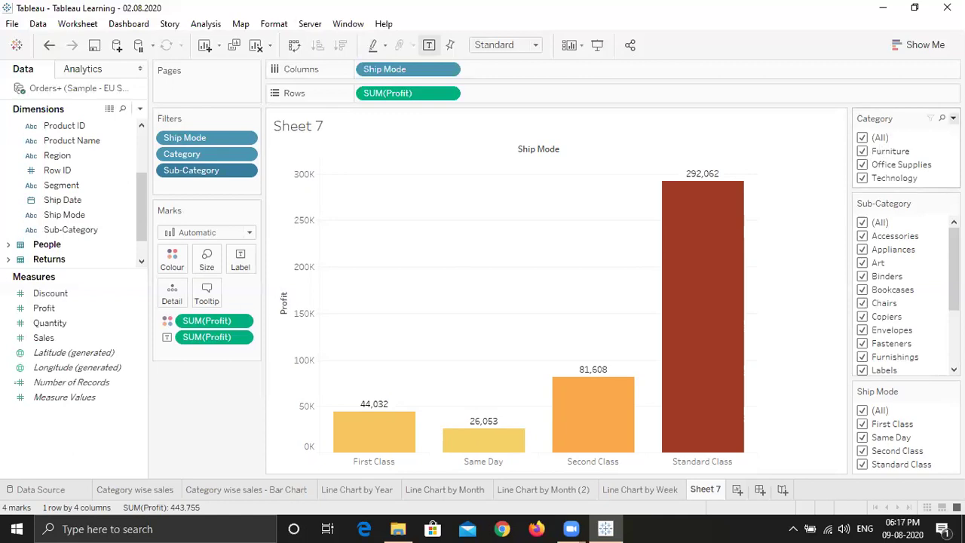
Step: Edit the Category filter to select from a list without Technology, and reselect Technology in its control
{"action": "left_click", "coordinate": [953, 118]}
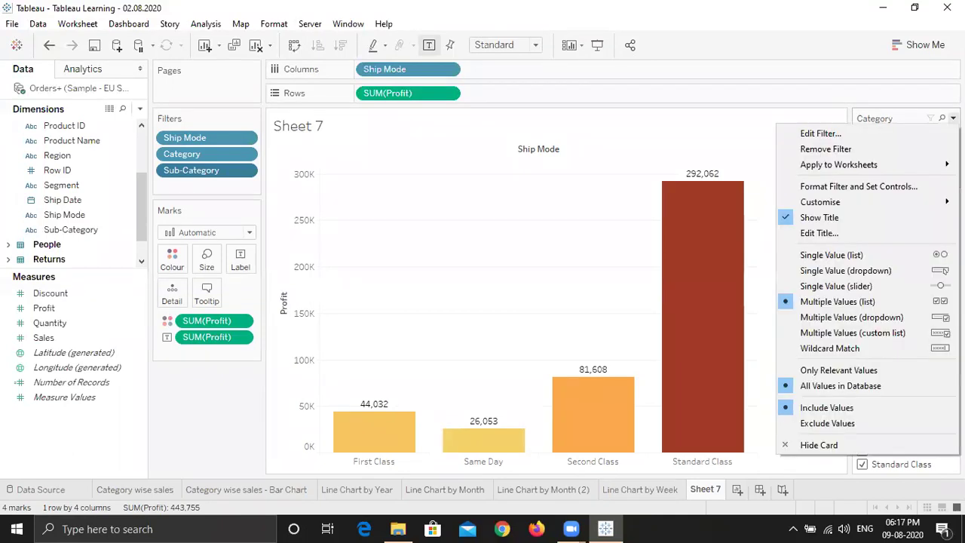
{"action": "left_click", "coordinate": [868, 135]}
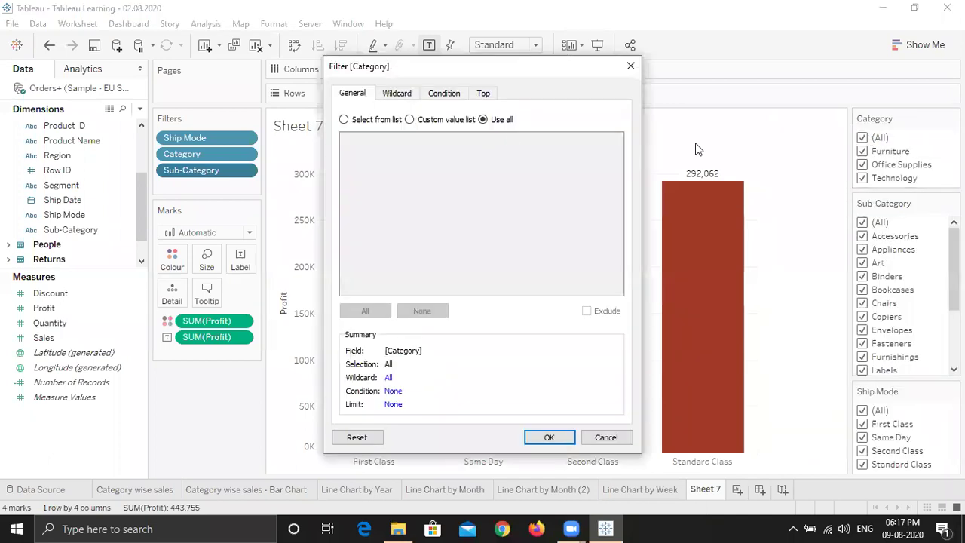
{"action": "left_click", "coordinate": [376, 122]}
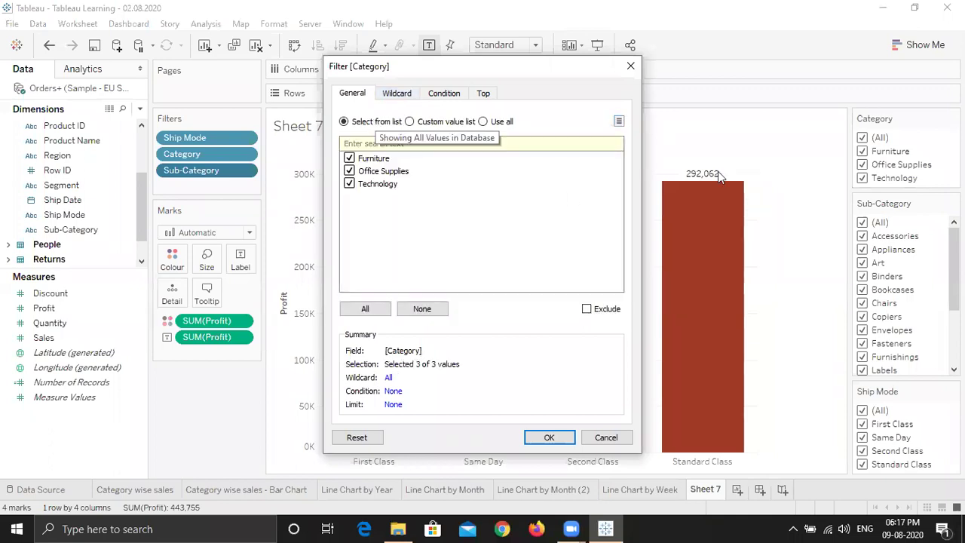
{"action": "left_click", "coordinate": [349, 184]}
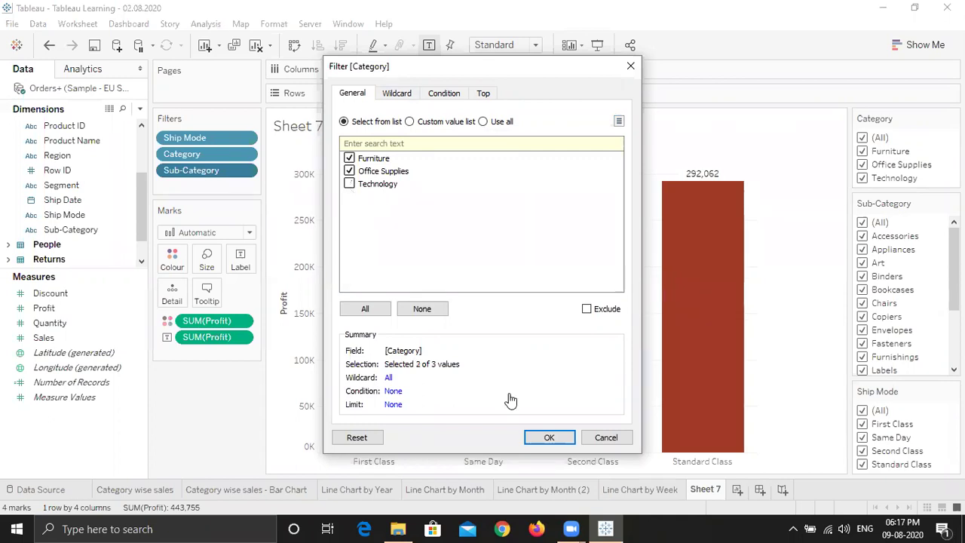
{"action": "left_click", "coordinate": [551, 438]}
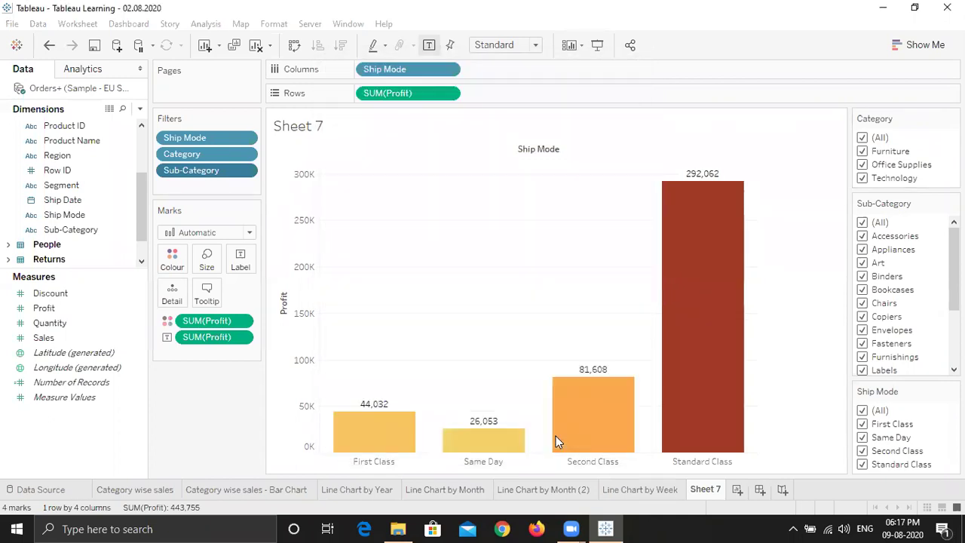
{"action": "left_click", "coordinate": [862, 178]}
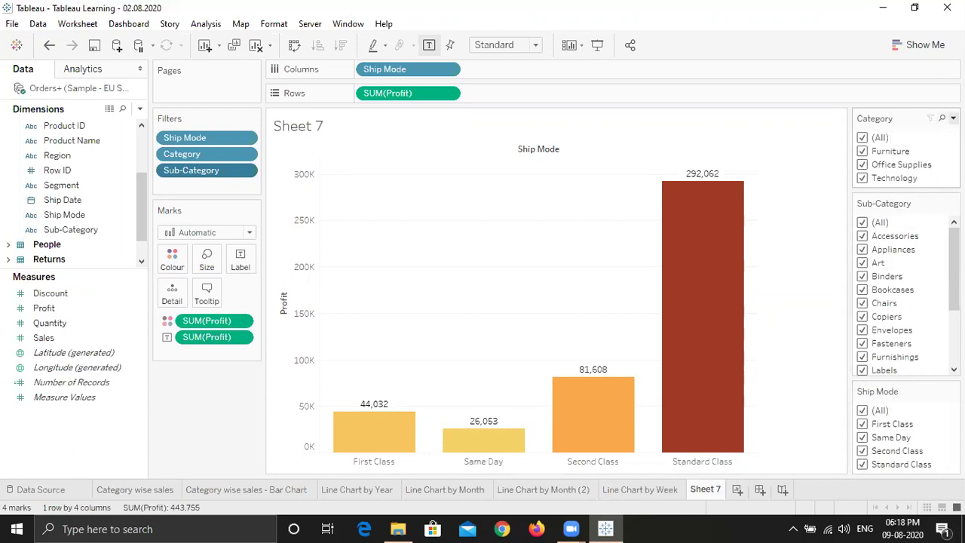
Step: Set the Category filter to select from a list with all three categories, reviewing its Wildcard, Condition and Top options
{"action": "left_click", "coordinate": [953, 118]}
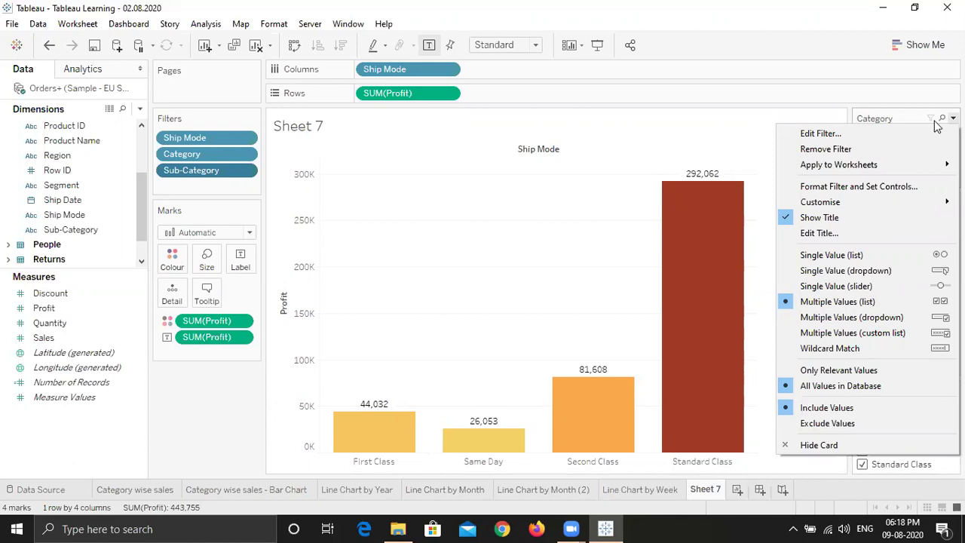
{"action": "left_click", "coordinate": [861, 133]}
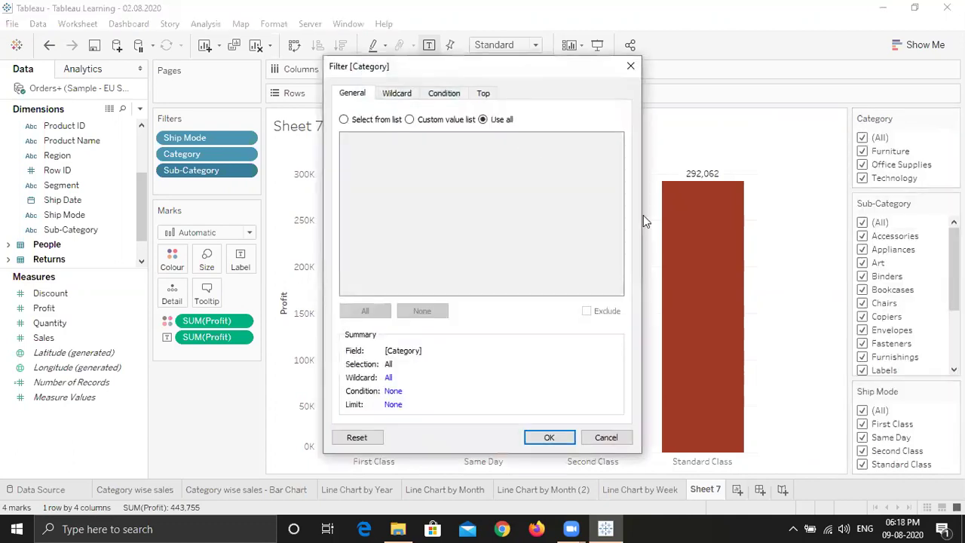
{"action": "left_click", "coordinate": [377, 123]}
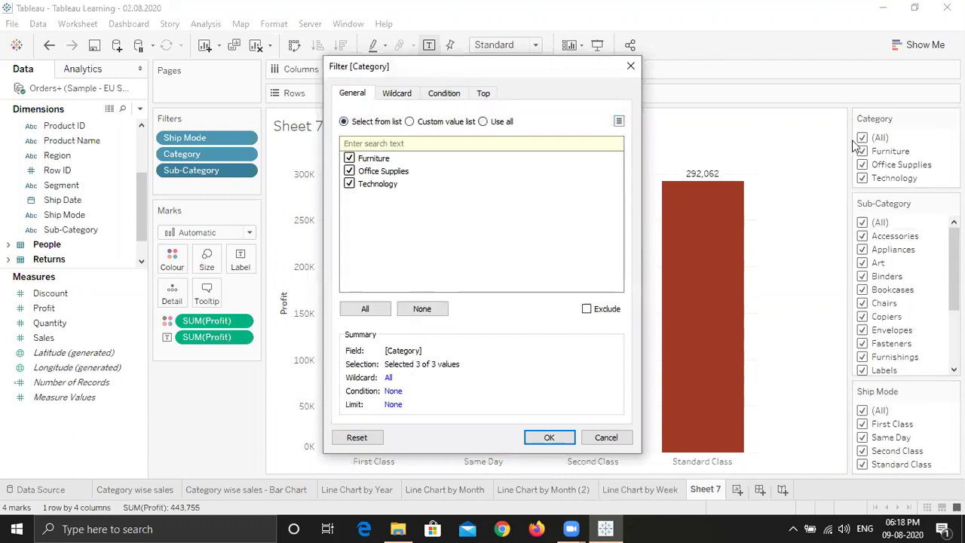
{"action": "left_click", "coordinate": [397, 93]}
{"action": "left_click", "coordinate": [443, 94]}
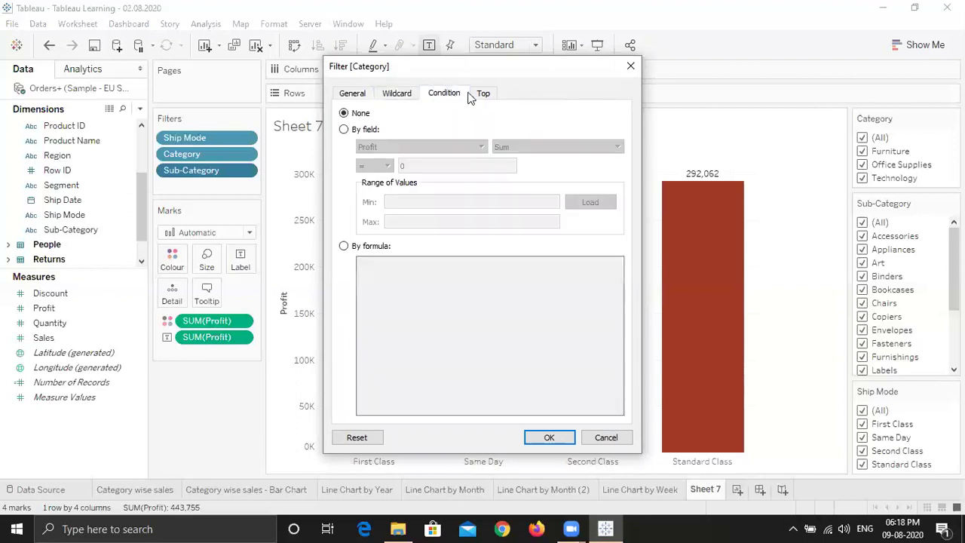
{"action": "left_click", "coordinate": [481, 97]}
{"action": "left_click", "coordinate": [353, 97]}
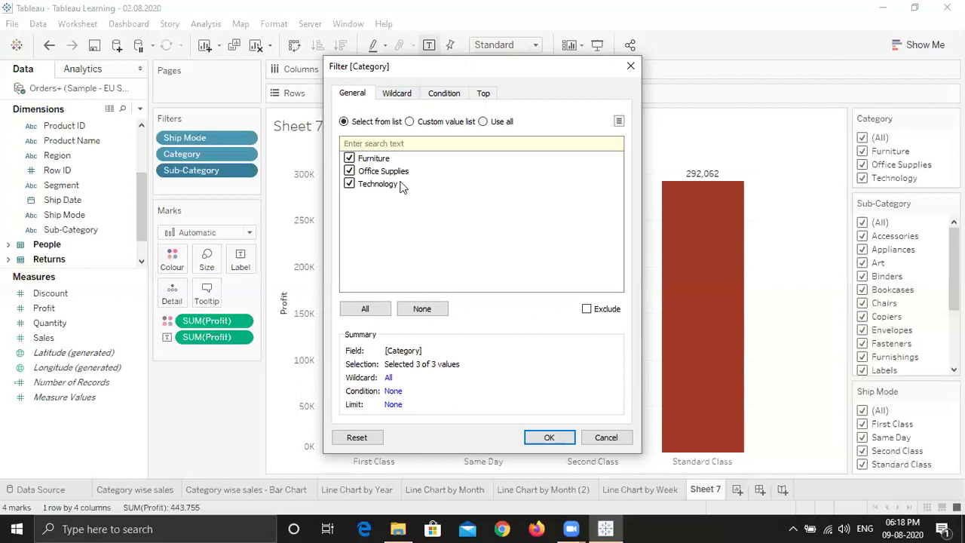
{"action": "left_click", "coordinate": [550, 438]}
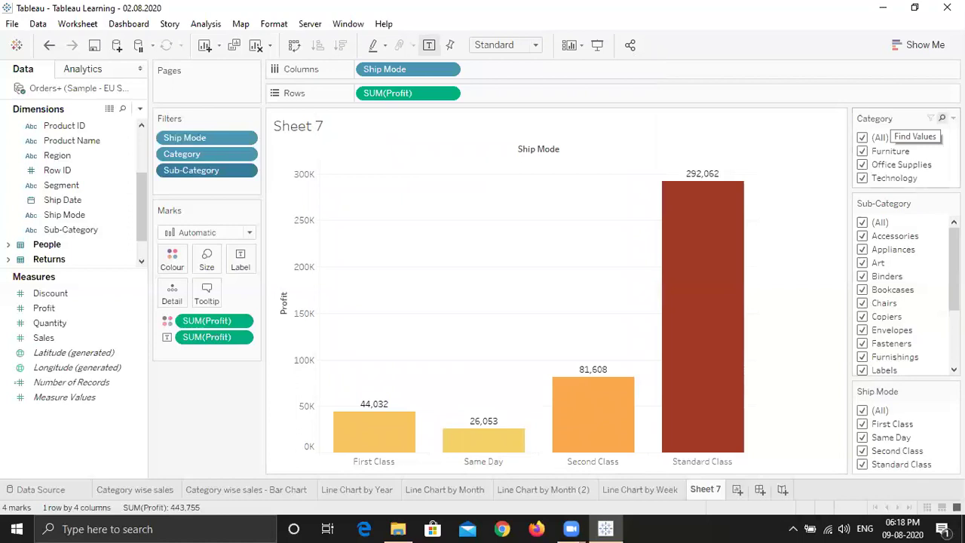
Step: Remove the Category filter, undo the removal, and show the Category filter control again
{"action": "left_click", "coordinate": [953, 118]}
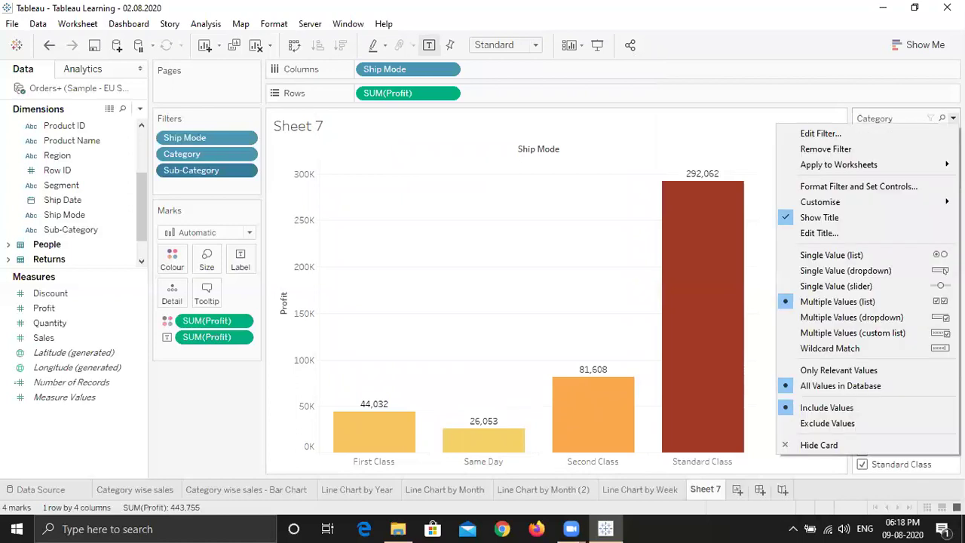
{"action": "left_click", "coordinate": [865, 151]}
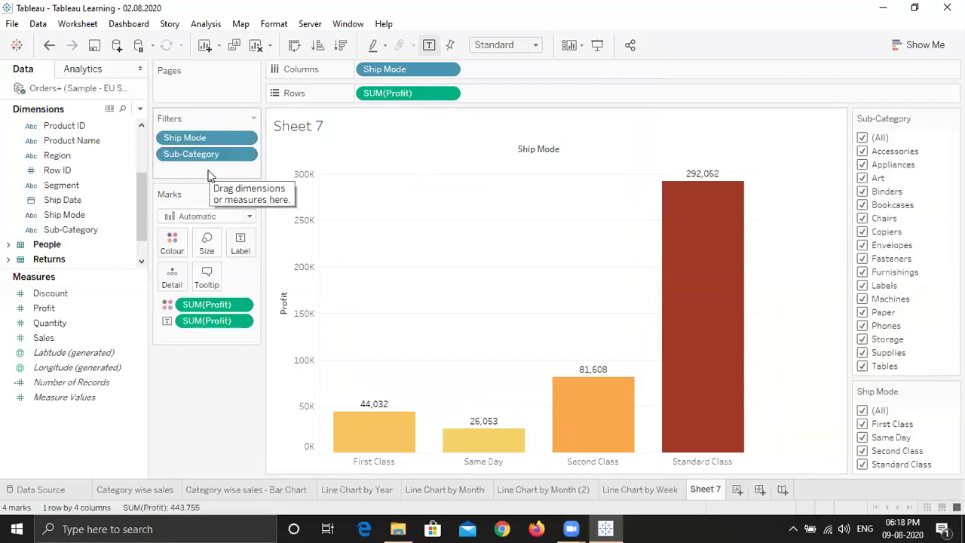
{"action": "left_click_drag", "start_coordinate": [208, 175], "coordinate": [199, 160]}
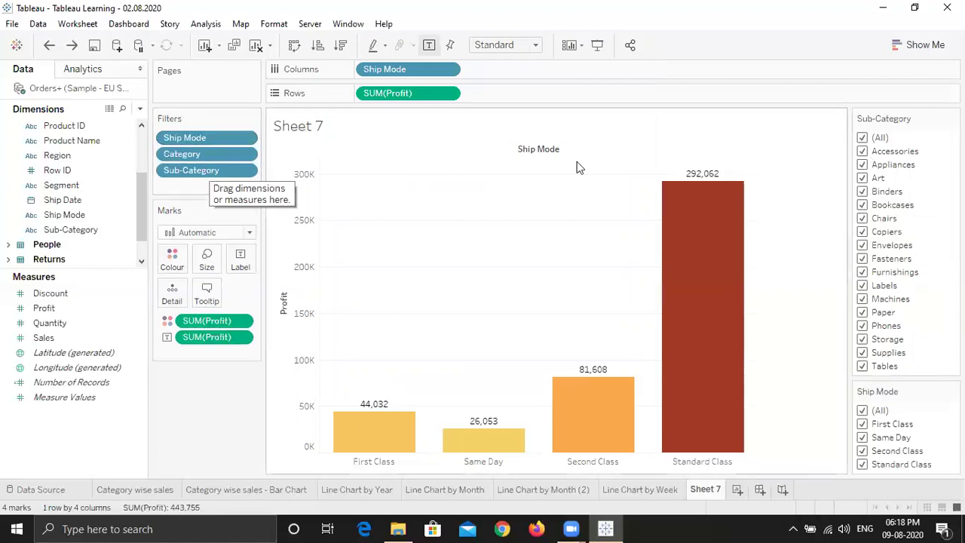
{"action": "left_click", "coordinate": [246, 157]}
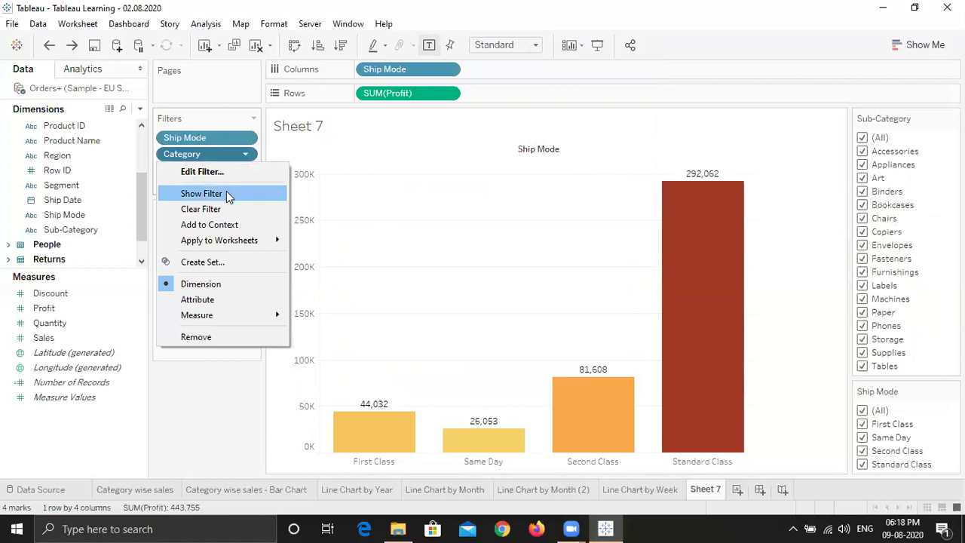
{"action": "left_click", "coordinate": [226, 191]}
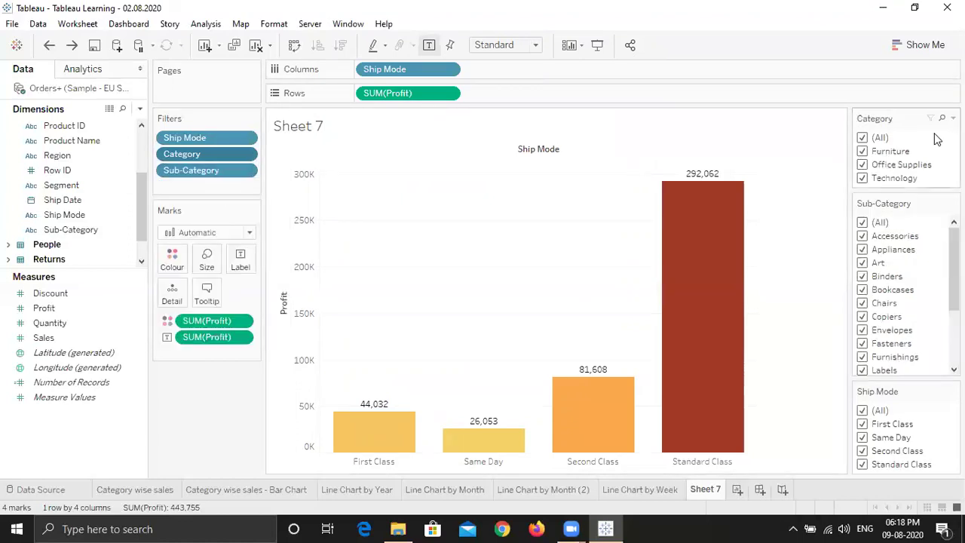
Step: Review the Category filter's customisation options, and clear and reselect all its values
{"action": "left_click", "coordinate": [952, 118]}
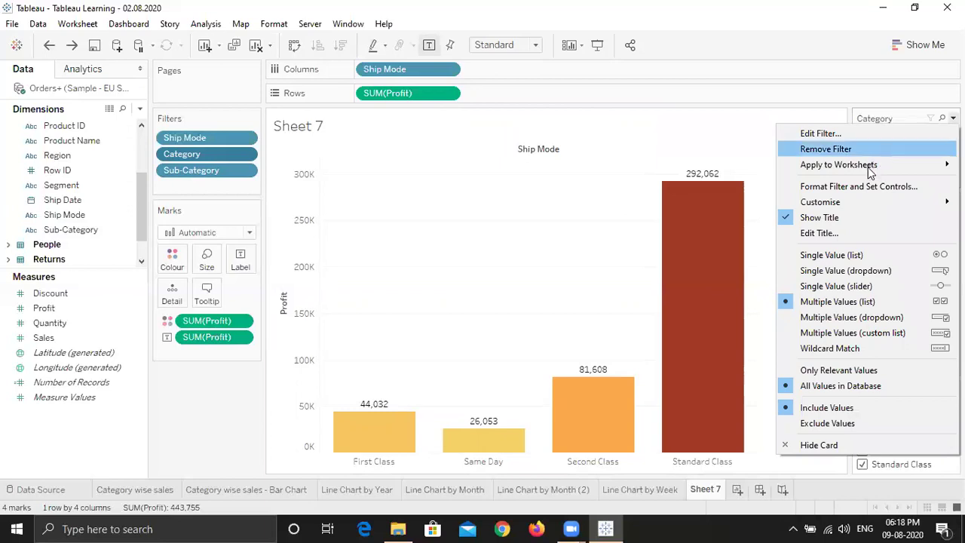
{"action": "mouse_move", "coordinate": [866, 167]}
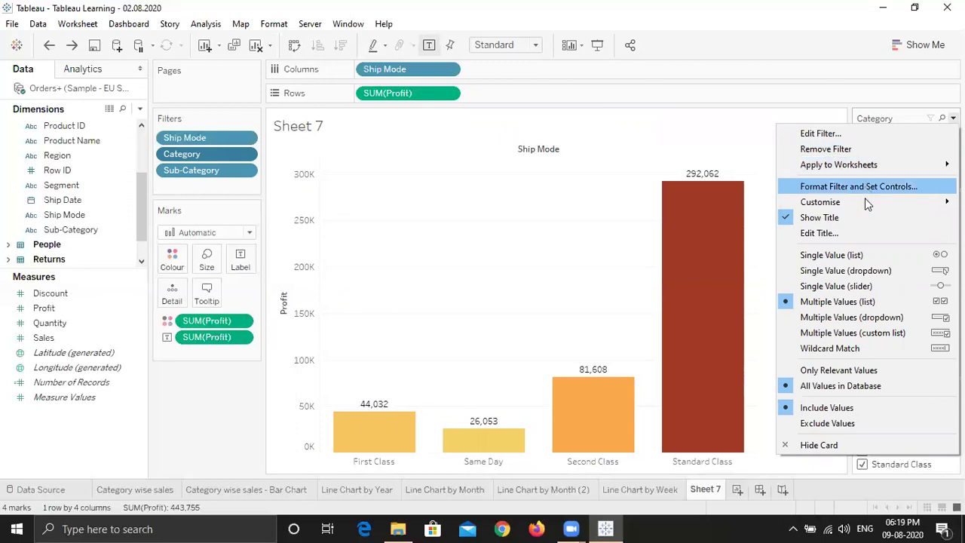
{"action": "mouse_move", "coordinate": [865, 202]}
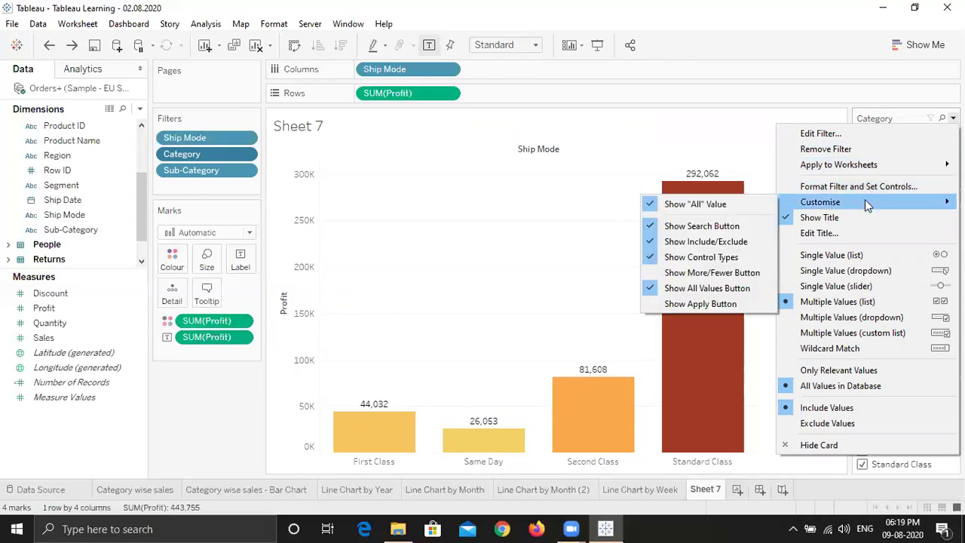
{"action": "left_click", "coordinate": [829, 53]}
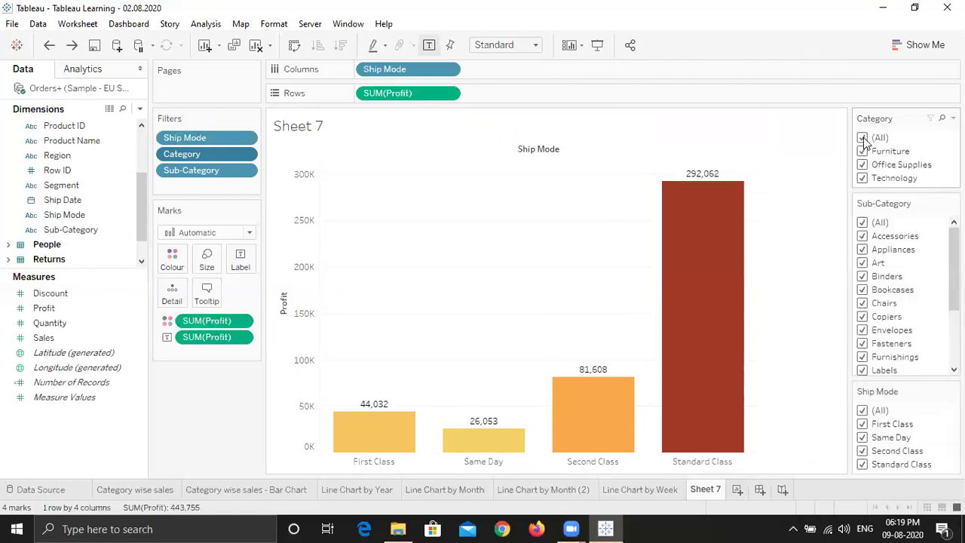
{"action": "left_click", "coordinate": [863, 138]}
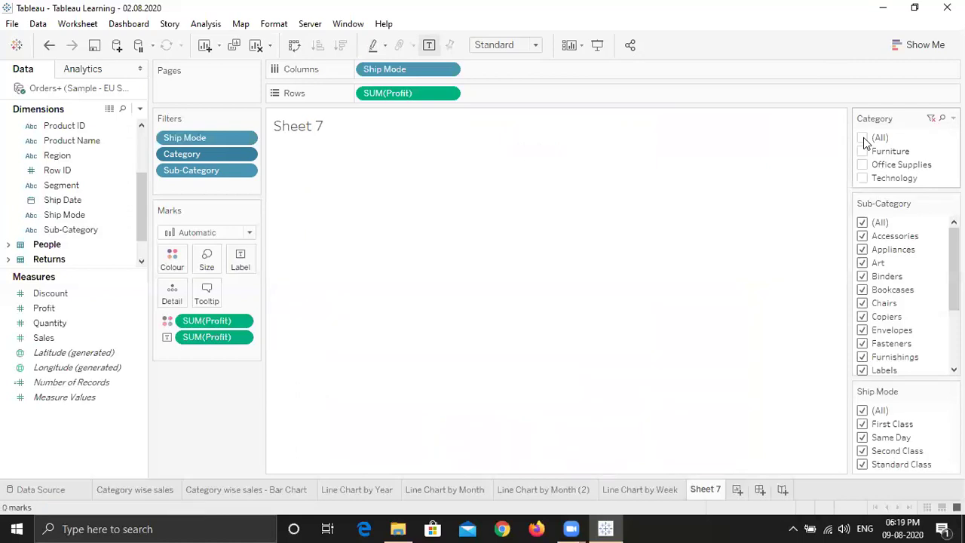
{"action": "left_click", "coordinate": [863, 139]}
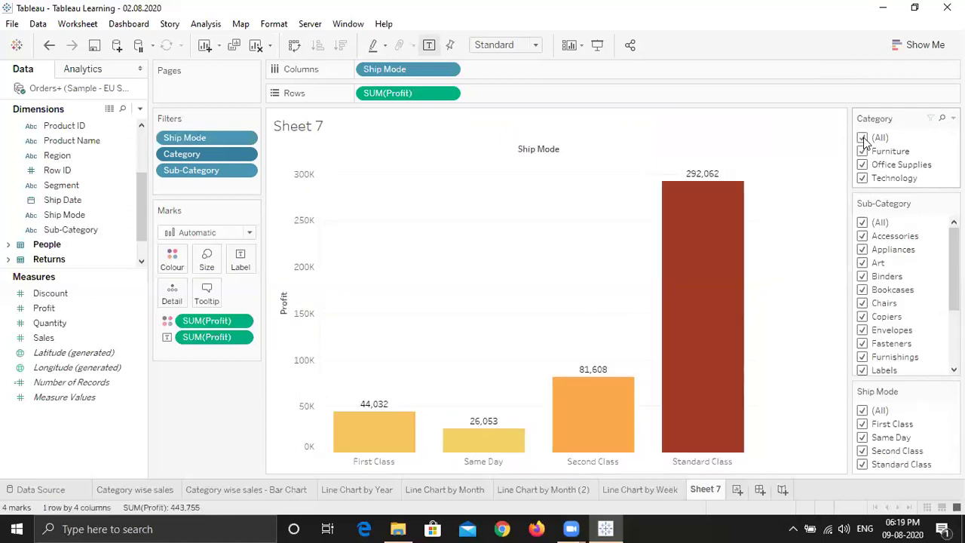
Step: Hide the "All" value in the Category filter control and show it again
{"action": "left_click", "coordinate": [953, 118]}
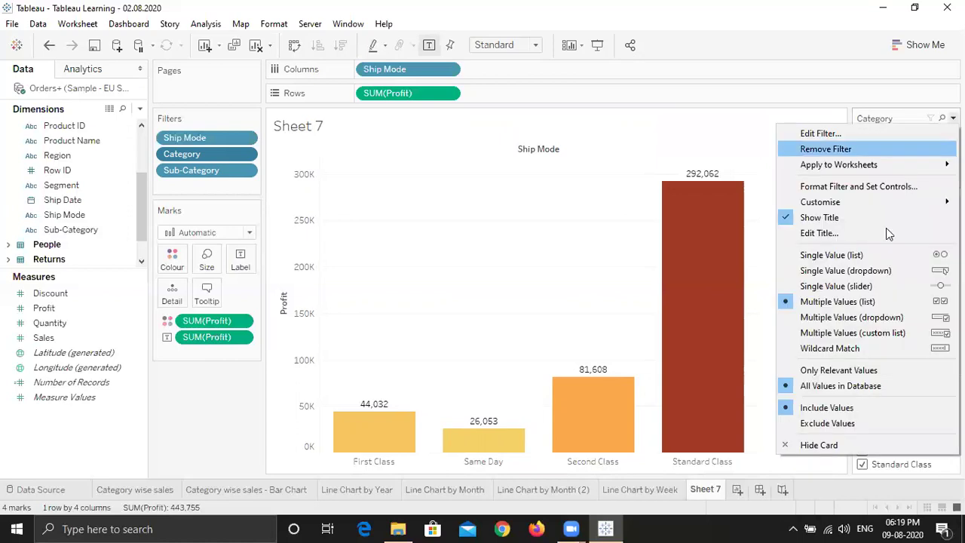
{"action": "mouse_move", "coordinate": [864, 200]}
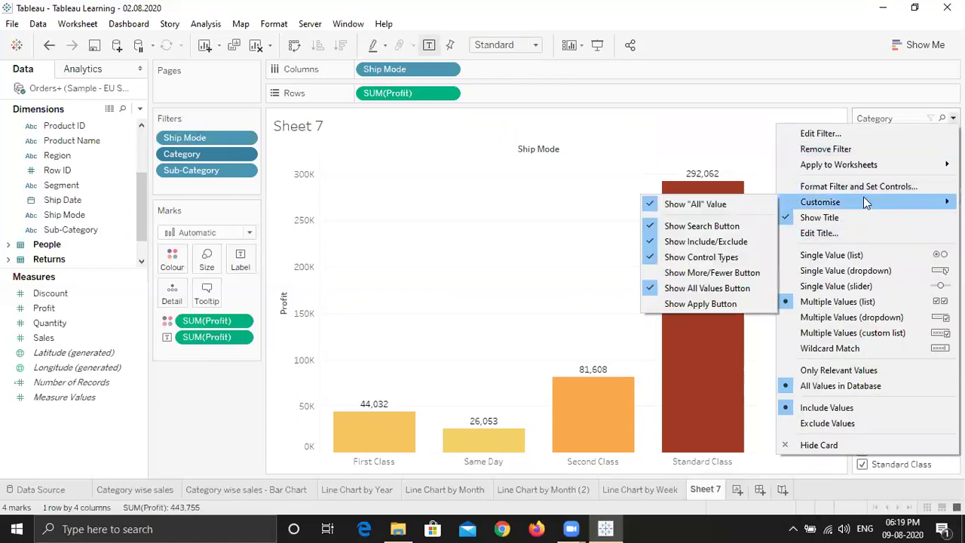
{"action": "left_click", "coordinate": [704, 204]}
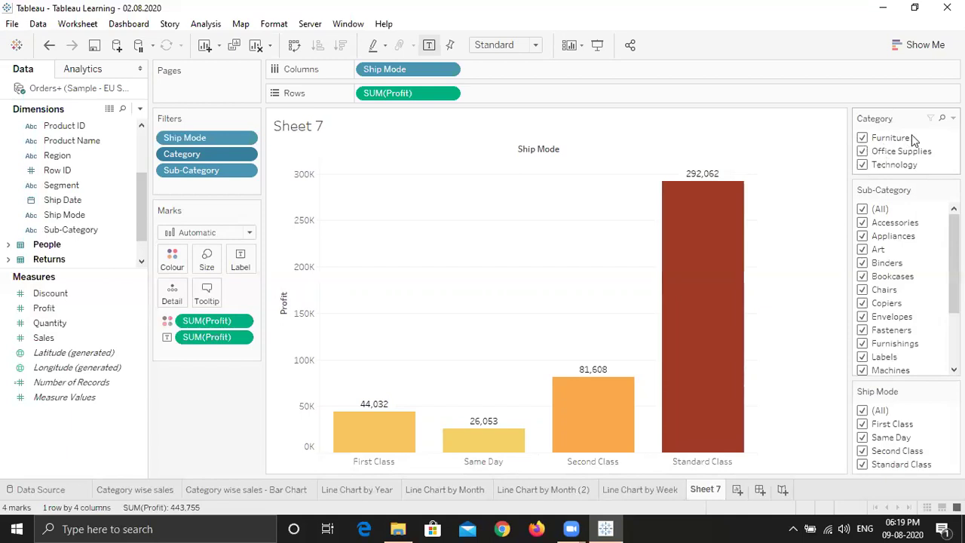
{"action": "left_click", "coordinate": [953, 118]}
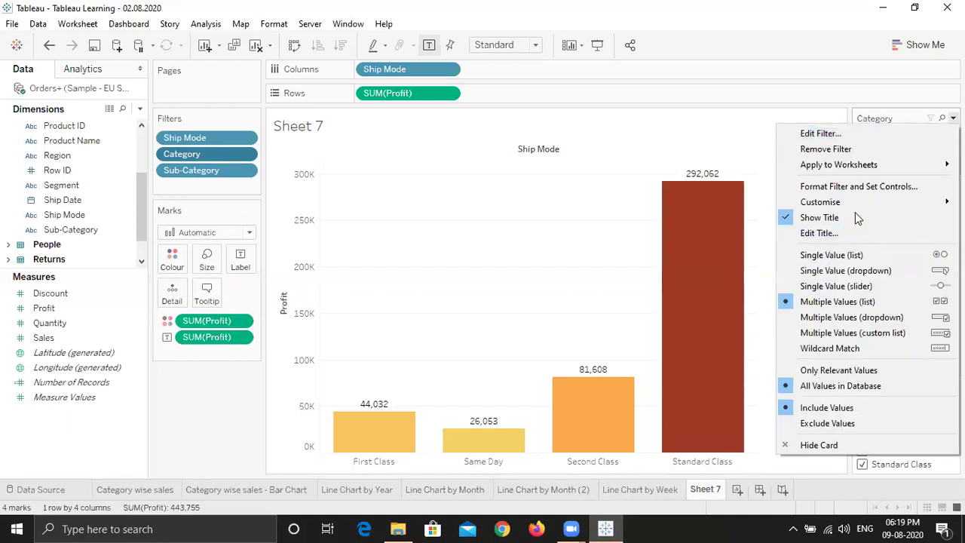
{"action": "mouse_move", "coordinate": [850, 198]}
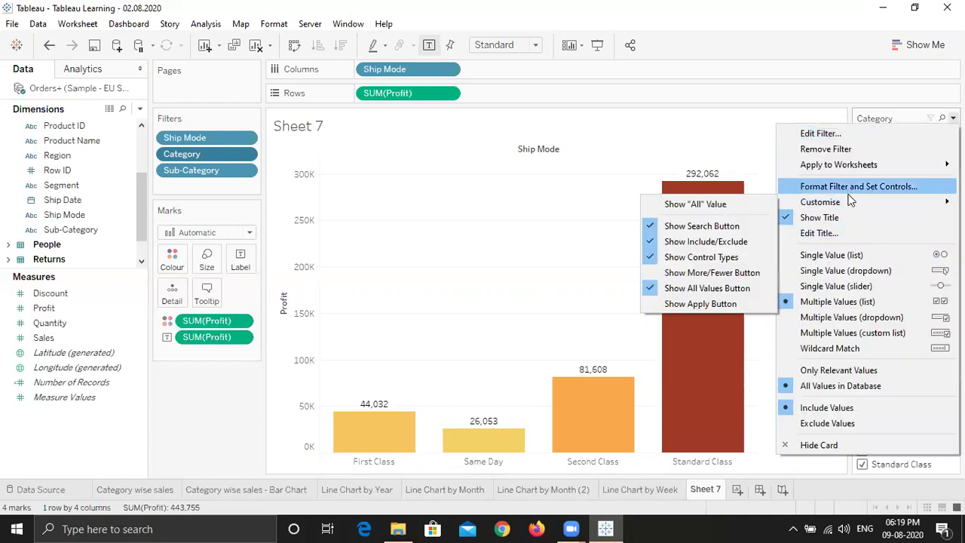
{"action": "left_click", "coordinate": [704, 204]}
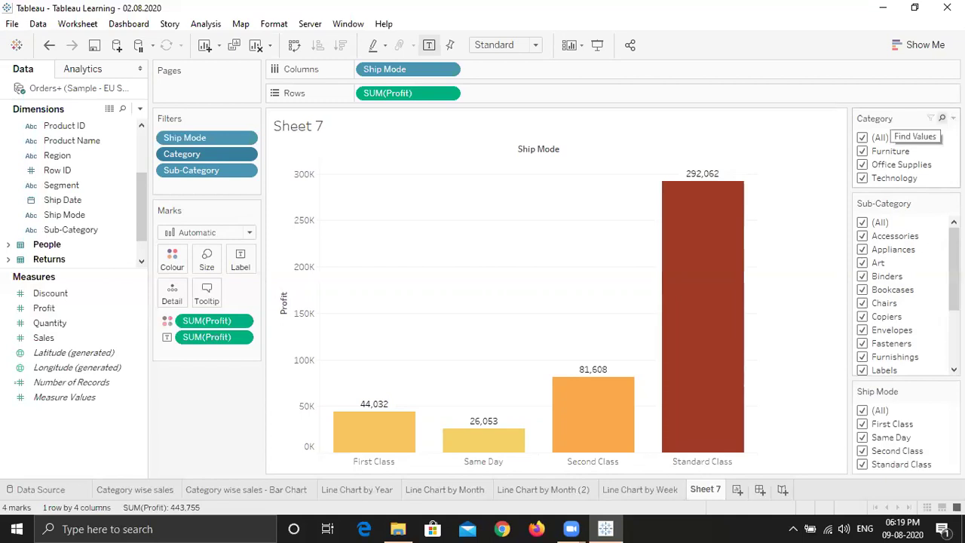
Step: Search the Category filter's values for "techno" and clear the search
{"action": "left_click", "coordinate": [941, 118]}
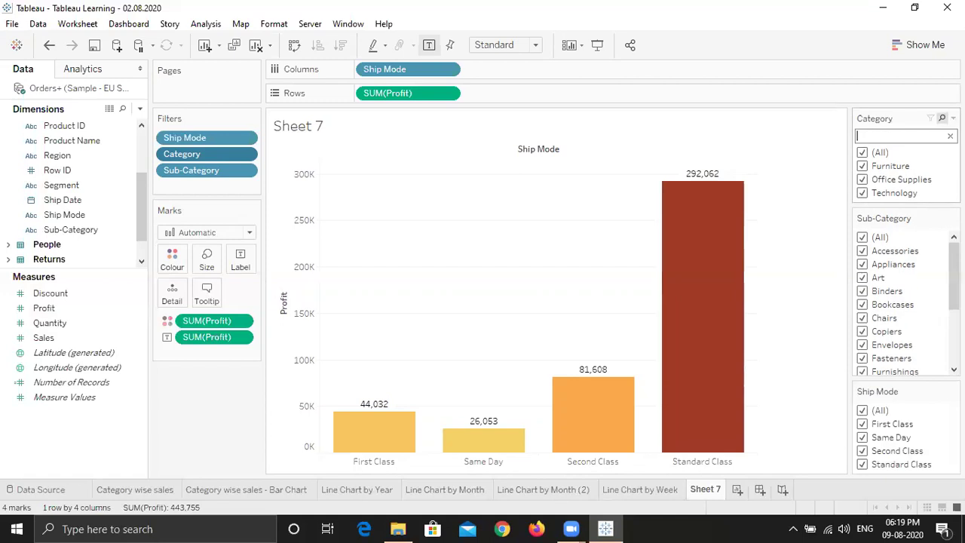
{"action": "type", "text": "techno"}
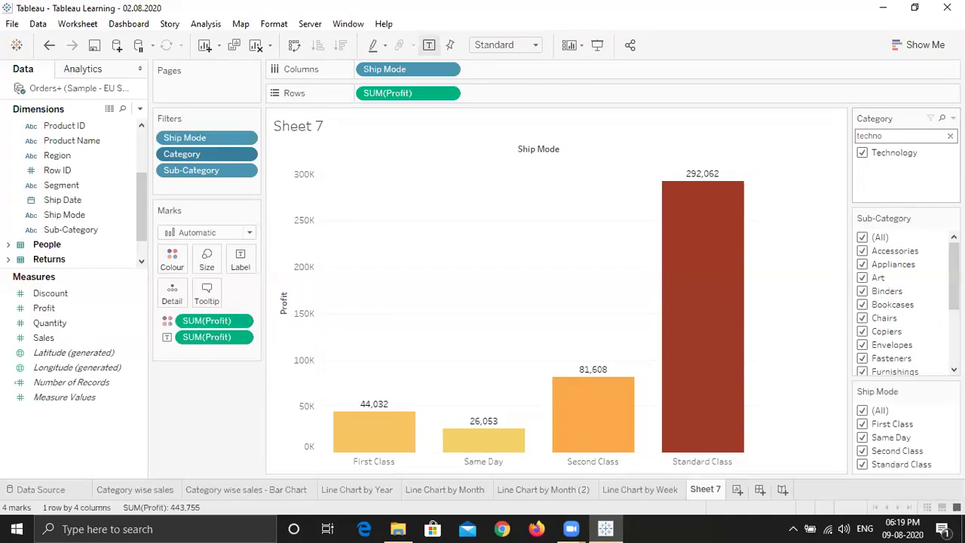
{"action": "left_click", "coordinate": [950, 135]}
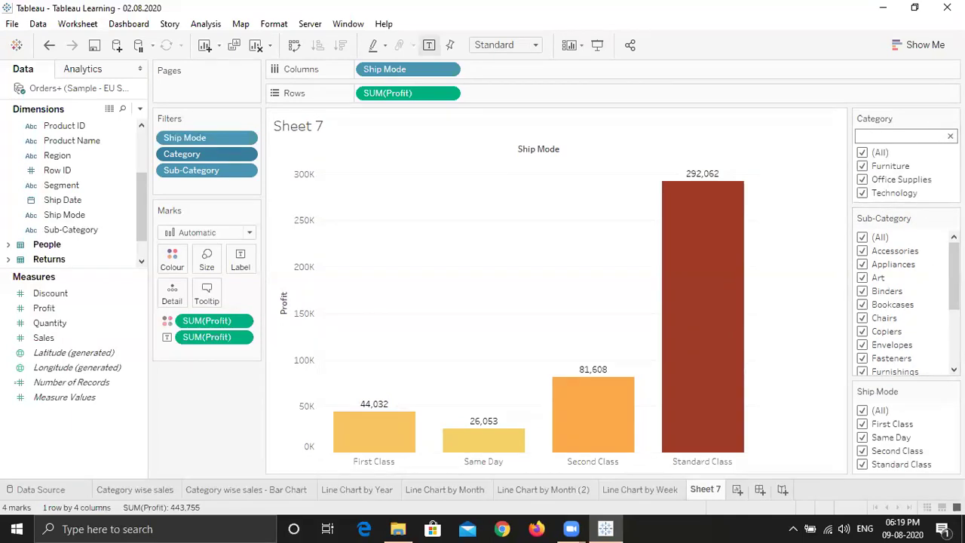
Step: Search the Sub-Category filter's values for "sup", clear the search, and close the search boxes of both filter controls
{"action": "scroll", "coordinate": [905, 302], "scroll_direction": "down", "scroll_amount": 3}
{"action": "scroll", "coordinate": [904, 301], "scroll_direction": "up", "scroll_amount": 5}
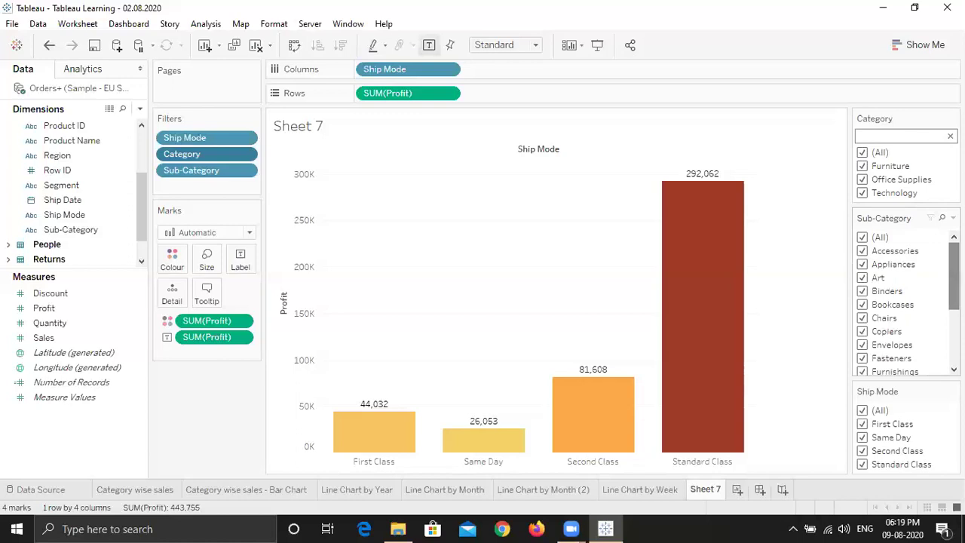
{"action": "left_click", "coordinate": [941, 217]}
{"action": "type", "text": "sup"}
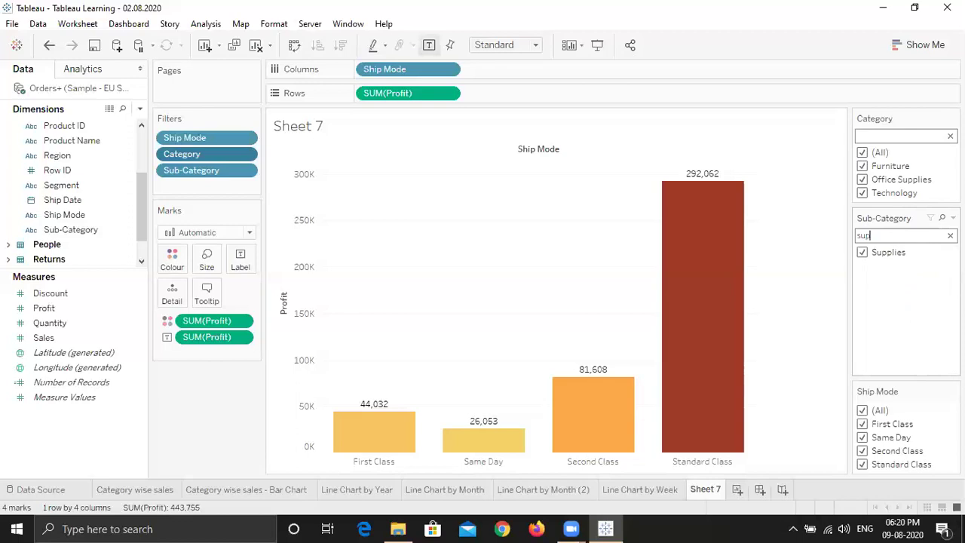
{"action": "left_click", "coordinate": [950, 235]}
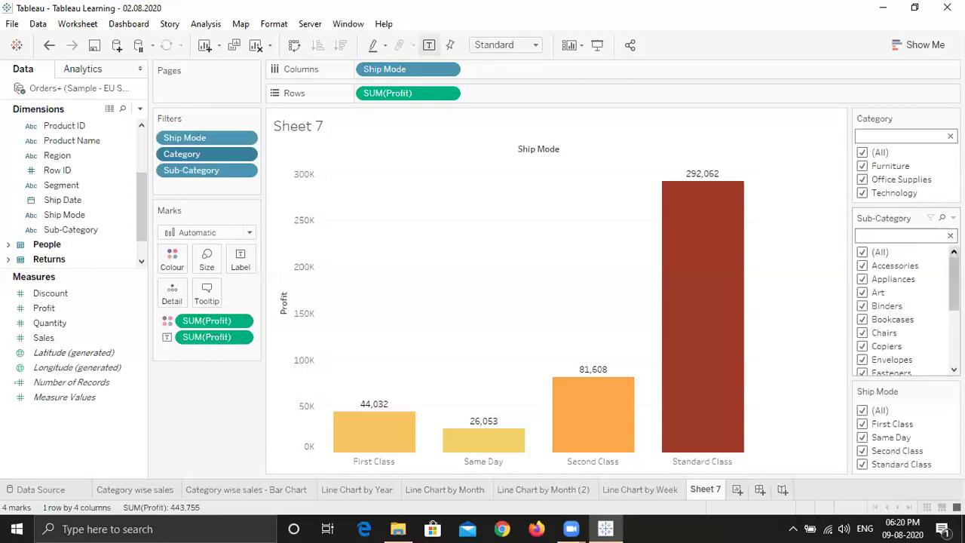
{"action": "left_click", "coordinate": [941, 118]}
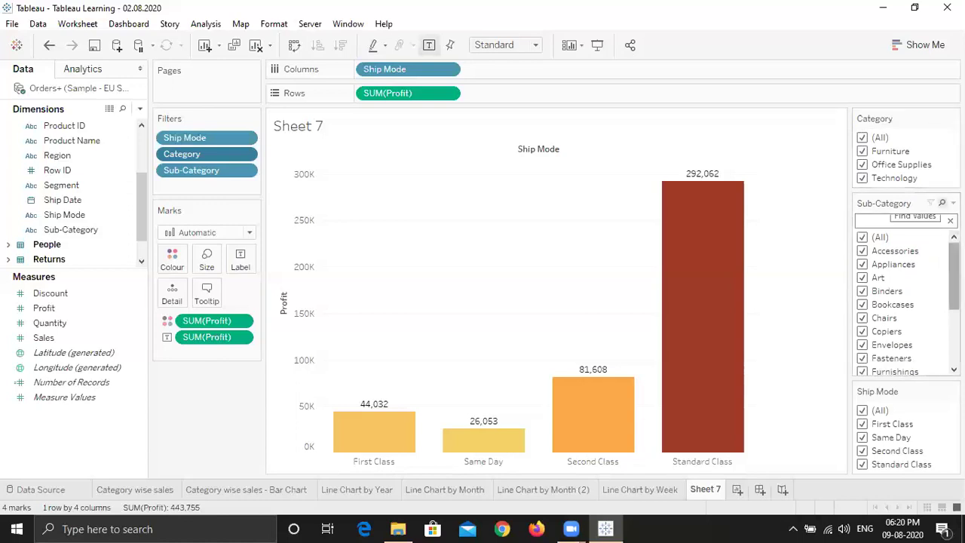
{"action": "left_click", "coordinate": [942, 203]}
Step: Hide the search button of the Category filter control
{"action": "left_click", "coordinate": [953, 118]}
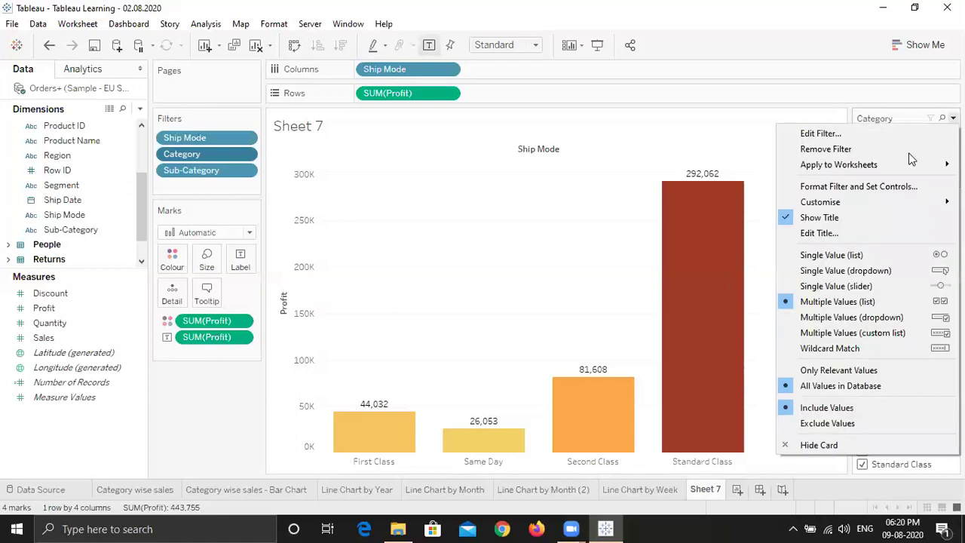
{"action": "mouse_move", "coordinate": [845, 201]}
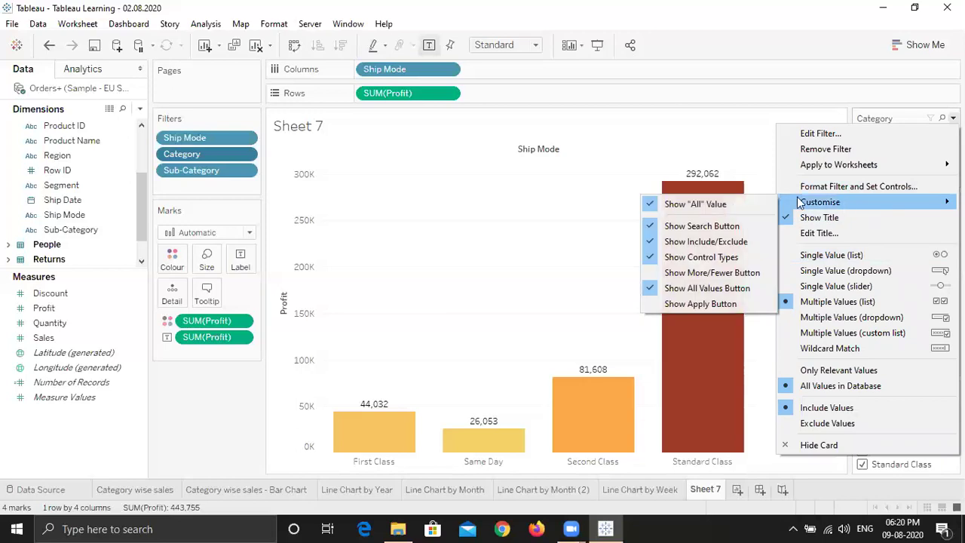
{"action": "left_click", "coordinate": [710, 226]}
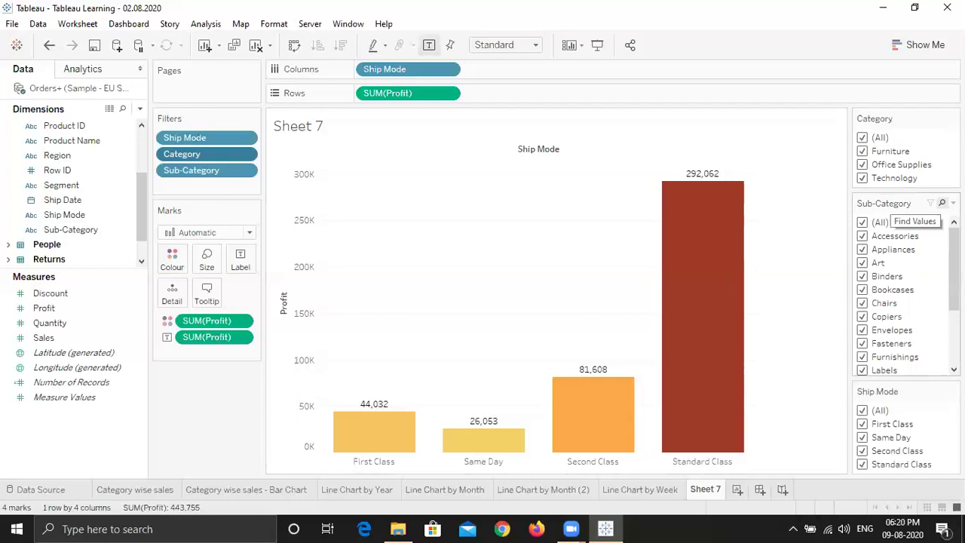
Step: Show the search button of the Category filter control again
{"action": "left_click", "coordinate": [953, 118]}
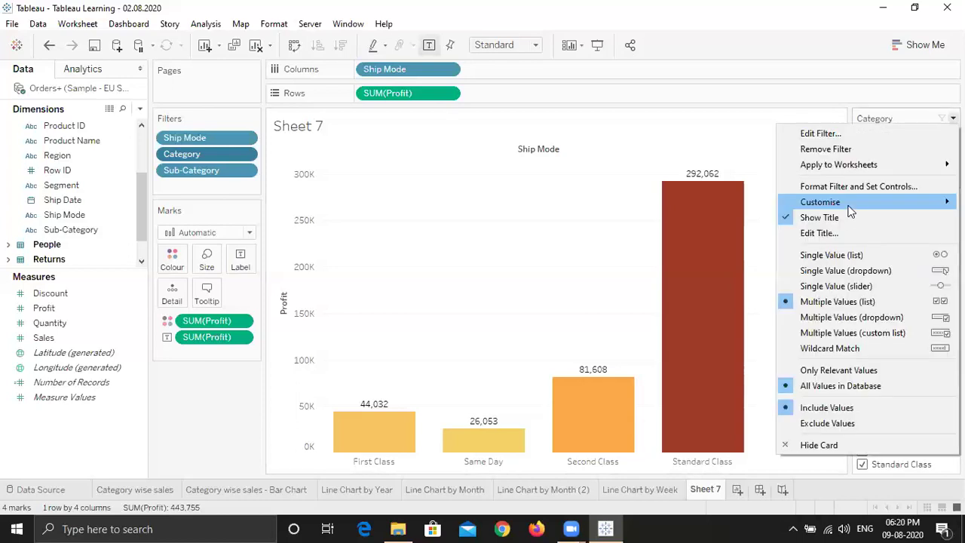
{"action": "mouse_move", "coordinate": [846, 206]}
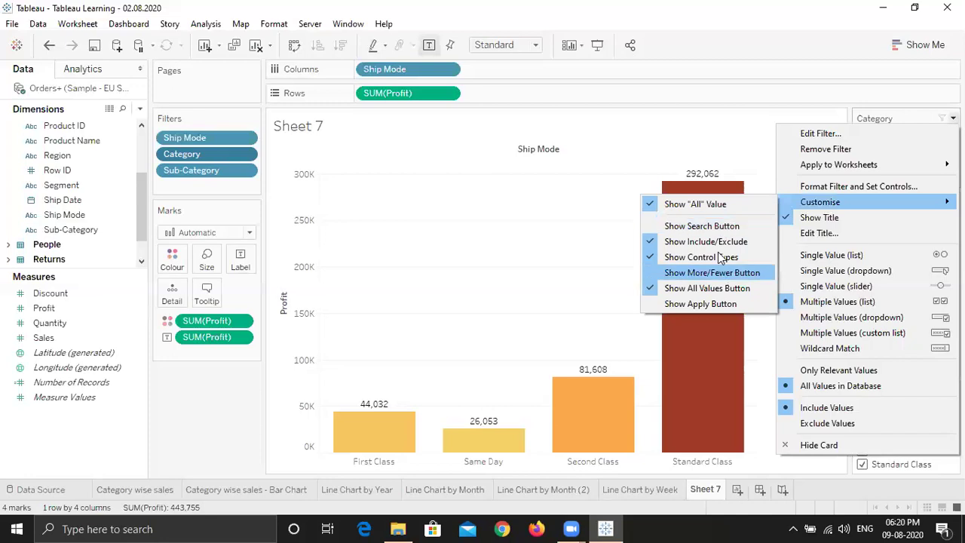
{"action": "left_click", "coordinate": [721, 226]}
Step: Hide the title of the Category filter control and show it again
{"action": "left_click", "coordinate": [953, 119]}
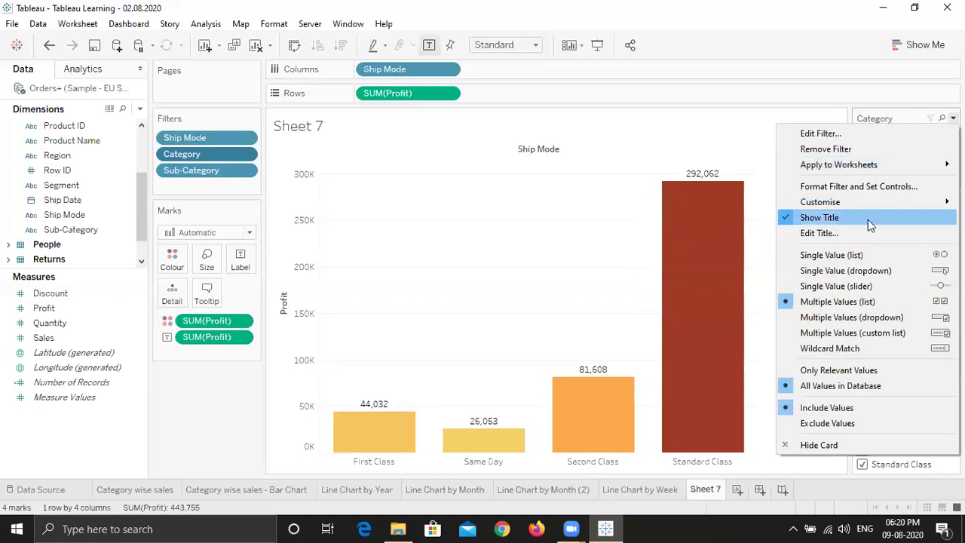
{"action": "left_click", "coordinate": [868, 219]}
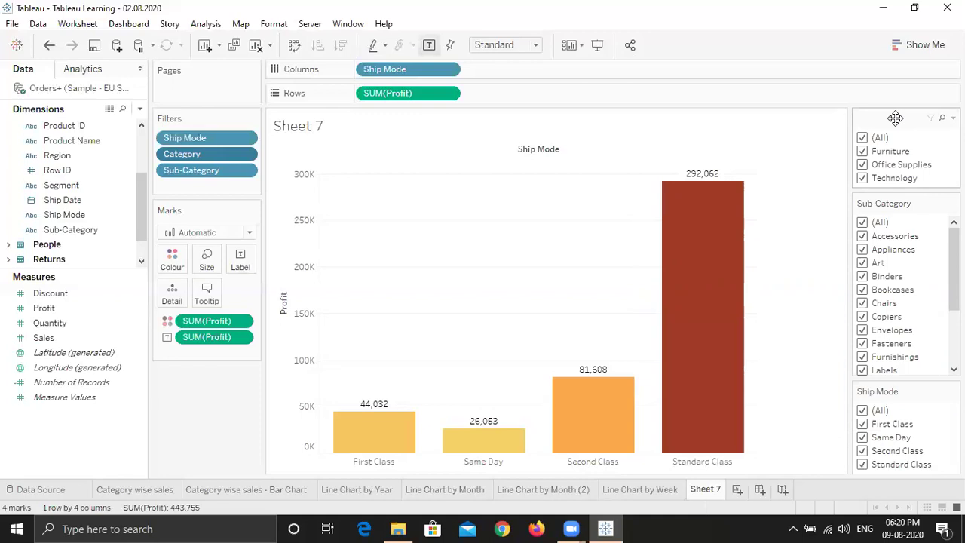
{"action": "left_click", "coordinate": [953, 117]}
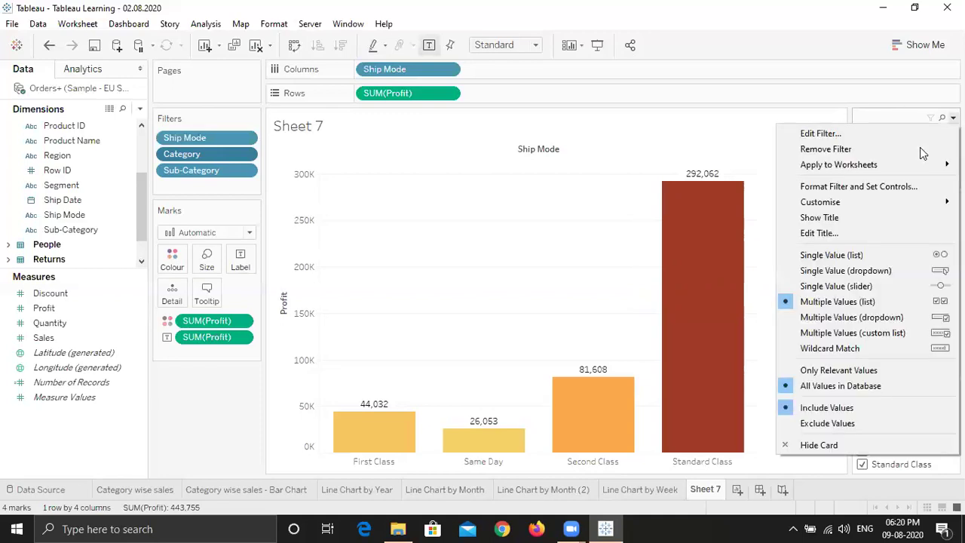
{"action": "left_click", "coordinate": [879, 215]}
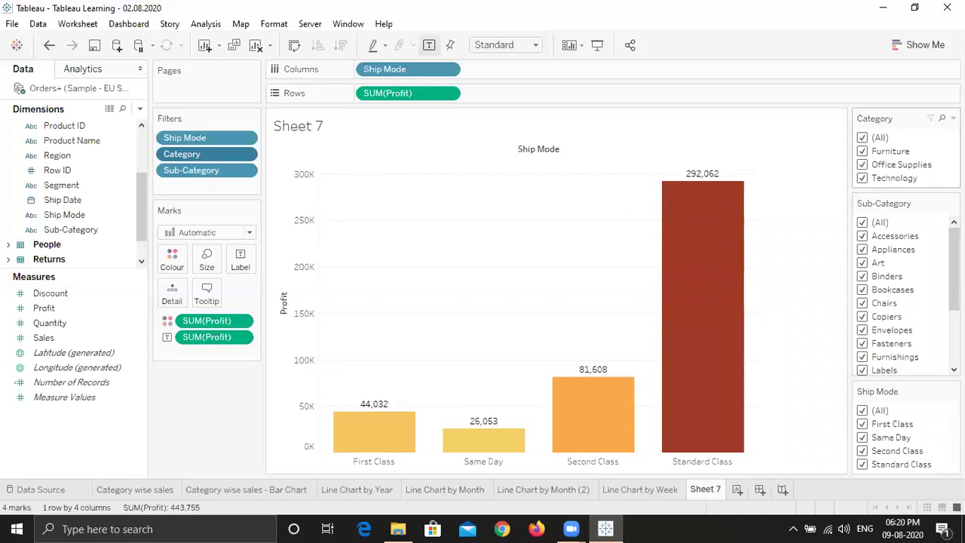
Step: Replace the Category filter control's title text with "CATEGORY" in capitals
{"action": "left_click", "coordinate": [953, 118]}
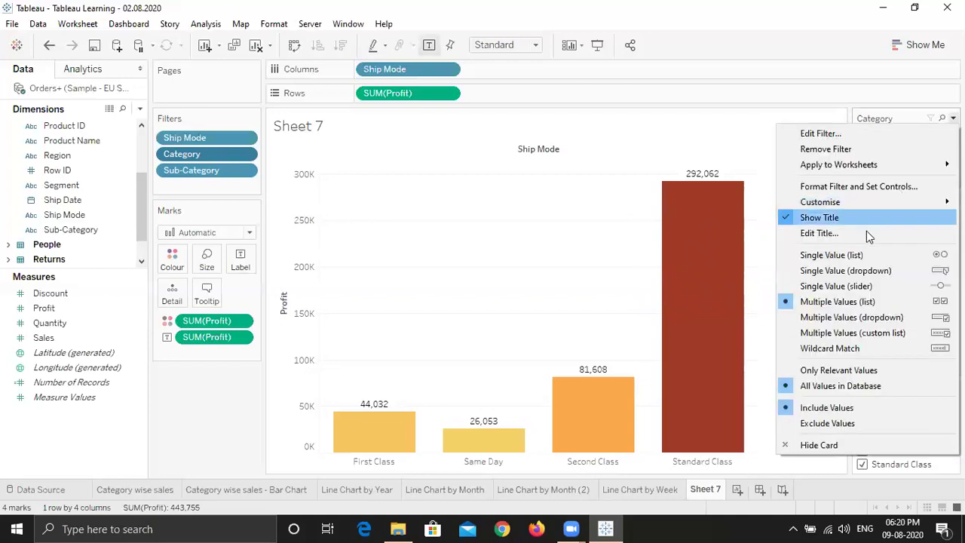
{"action": "left_click", "coordinate": [870, 236]}
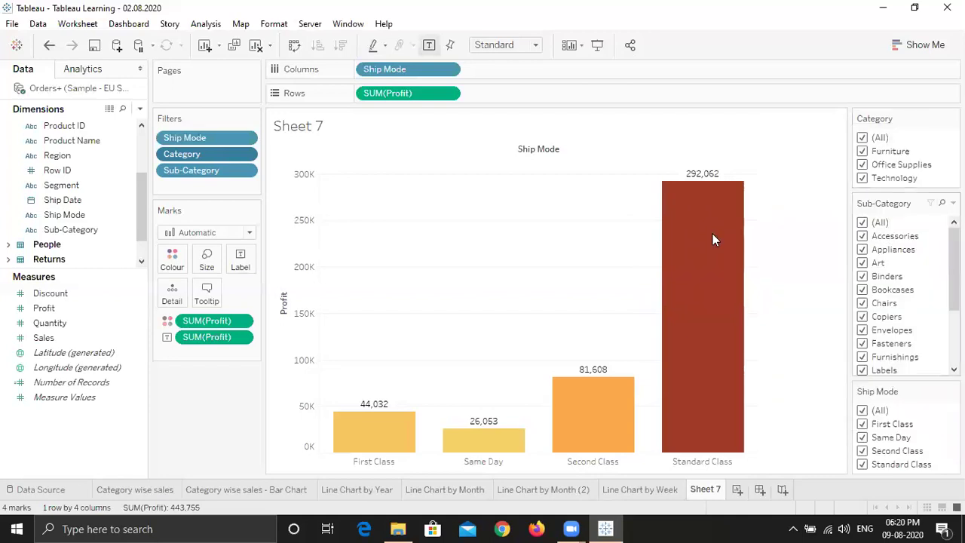
{"action": "key", "text": "ctrl+a"}
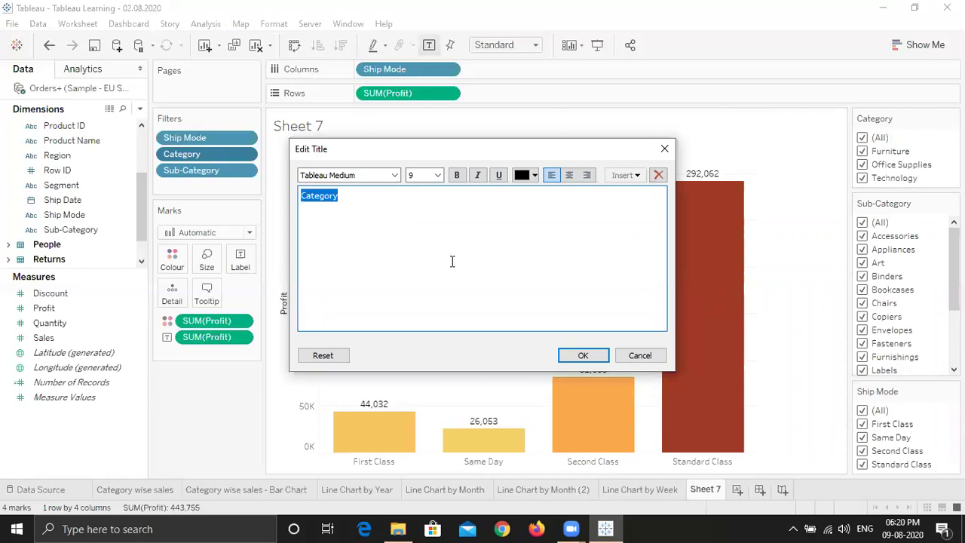
{"action": "type", "text": "ca"}
{"action": "key", "text": "BackSpace"}
{"action": "key", "text": "BackSpace"}
{"action": "type", "text": "CATEGORY"}
Step: Format the Category filter control's title as 14-point bold orange text and apply the title changes
{"action": "left_click", "coordinate": [437, 176]}
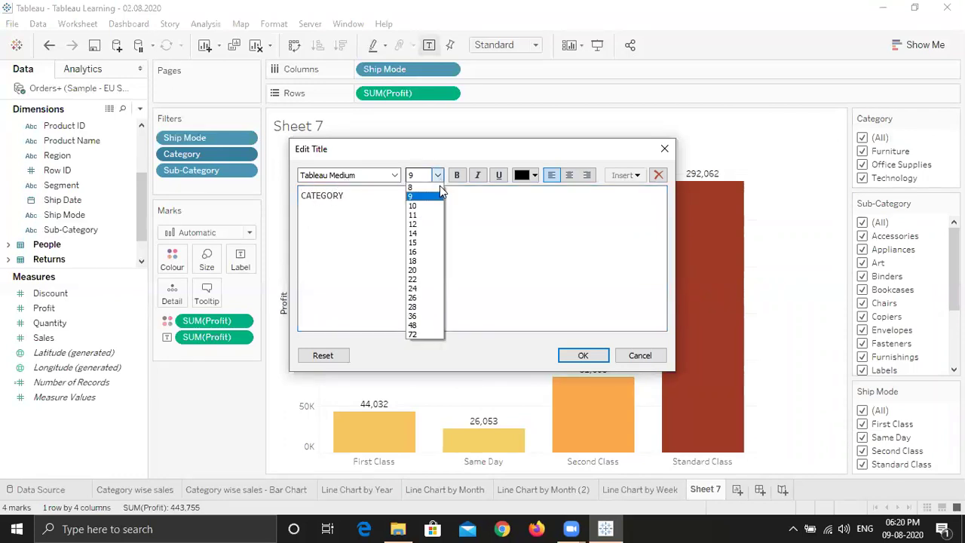
{"action": "left_click", "coordinate": [469, 258]}
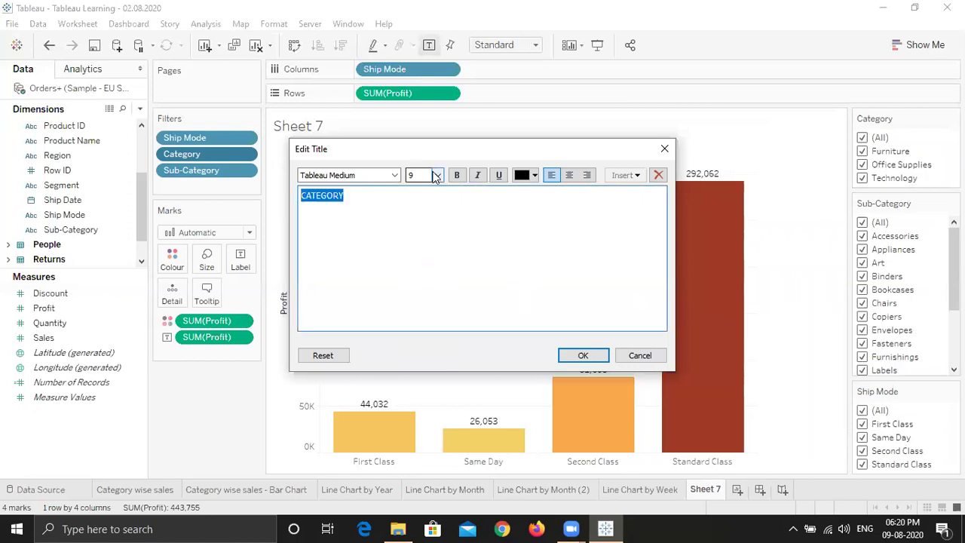
{"action": "left_click", "coordinate": [436, 176]}
{"action": "left_click", "coordinate": [430, 233]}
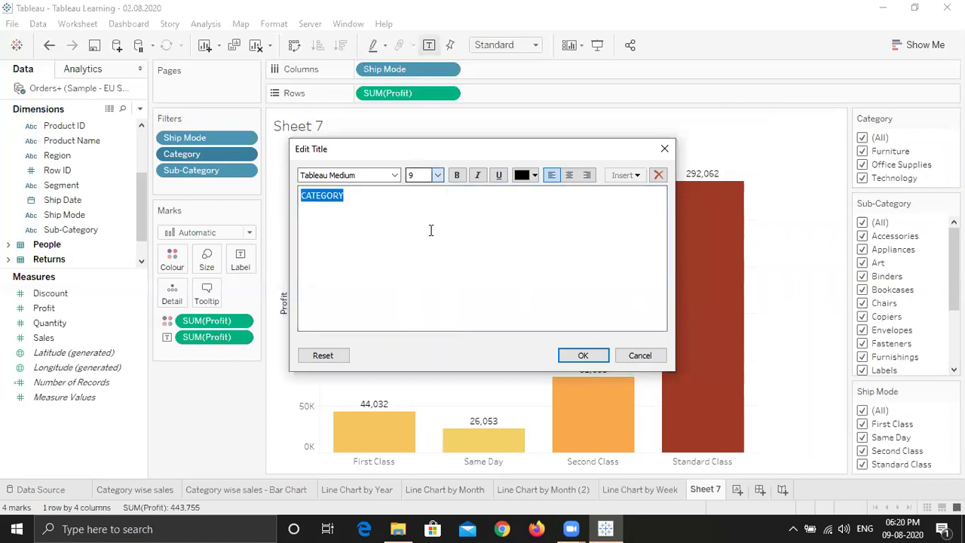
{"action": "left_click", "coordinate": [457, 176]}
{"action": "left_click", "coordinate": [533, 176]}
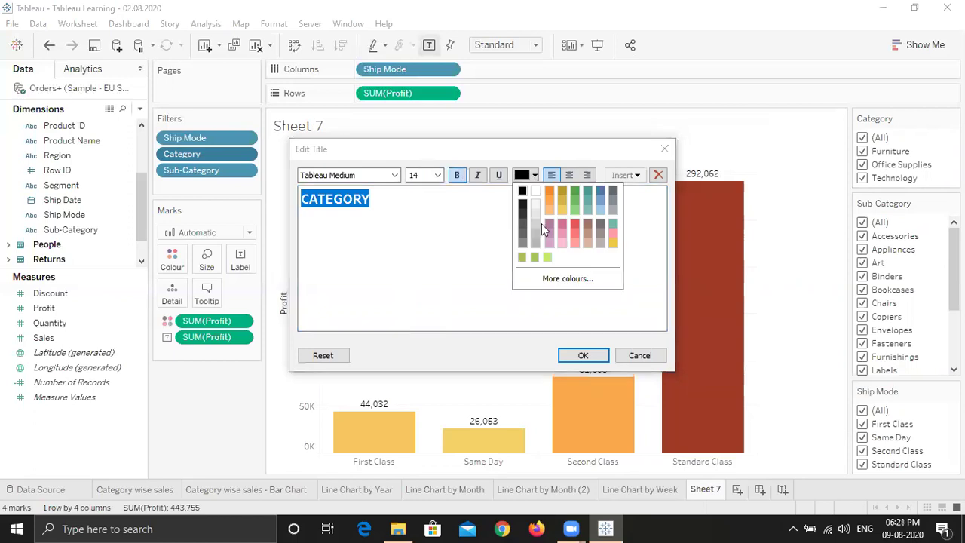
{"action": "left_click", "coordinate": [549, 190]}
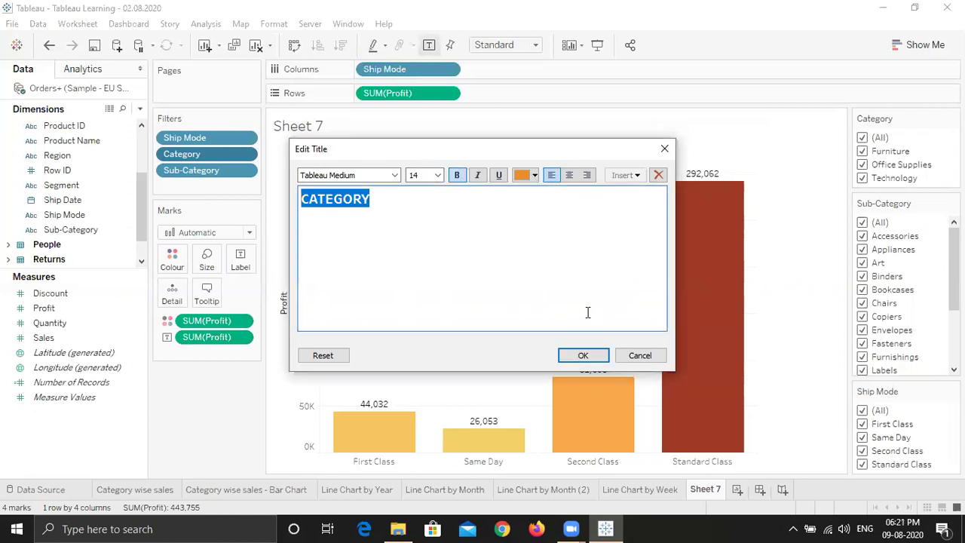
{"action": "left_click", "coordinate": [599, 356]}
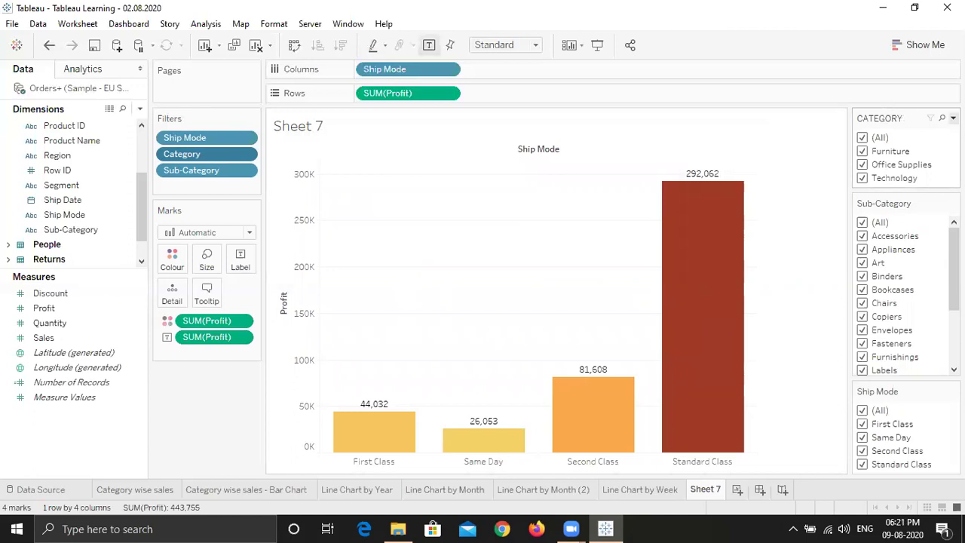
Step: Reopen the Category filter control's title for editing to check its formatting, and close it without changes
{"action": "left_click", "coordinate": [953, 118]}
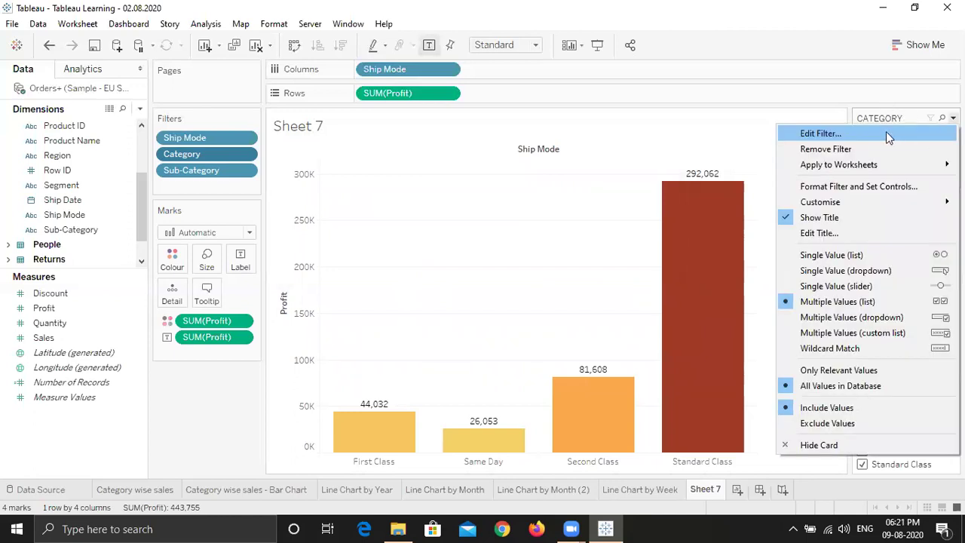
{"action": "left_click", "coordinate": [866, 232]}
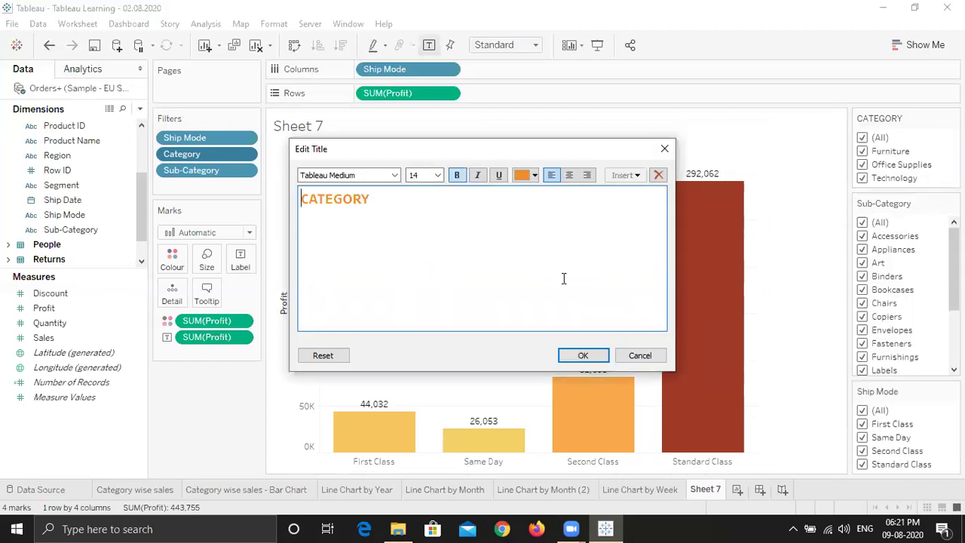
{"action": "left_click", "coordinate": [582, 357]}
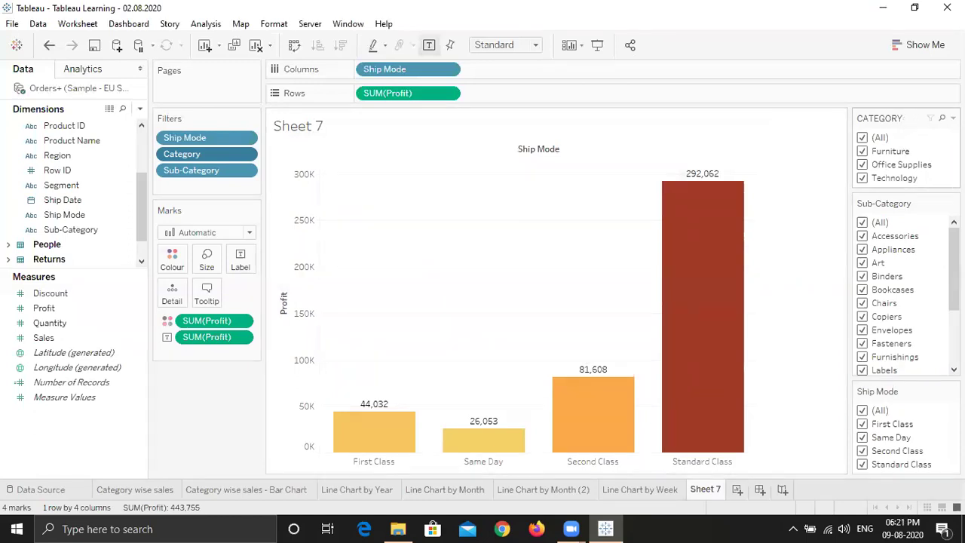
{"action": "left_click", "coordinate": [953, 119]}
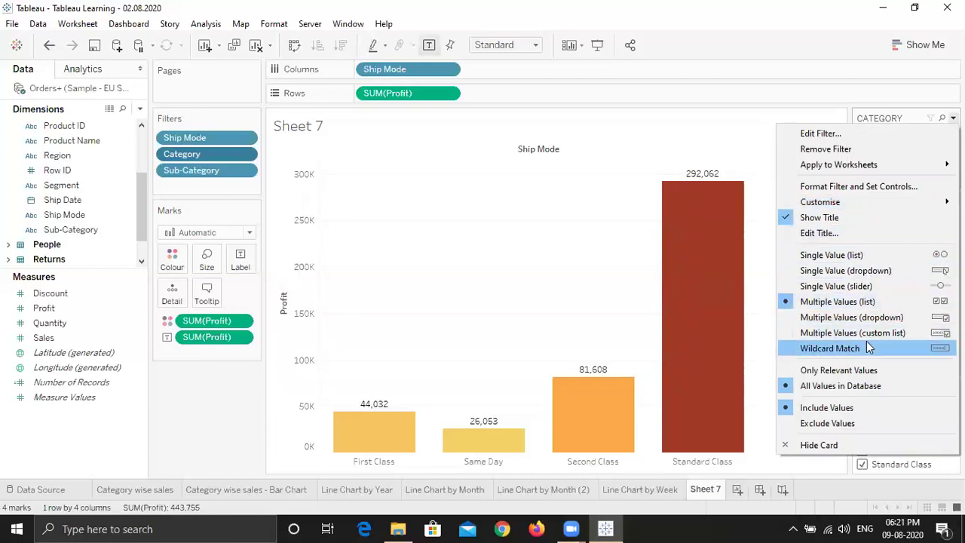
{"action": "left_click", "coordinate": [809, 33]}
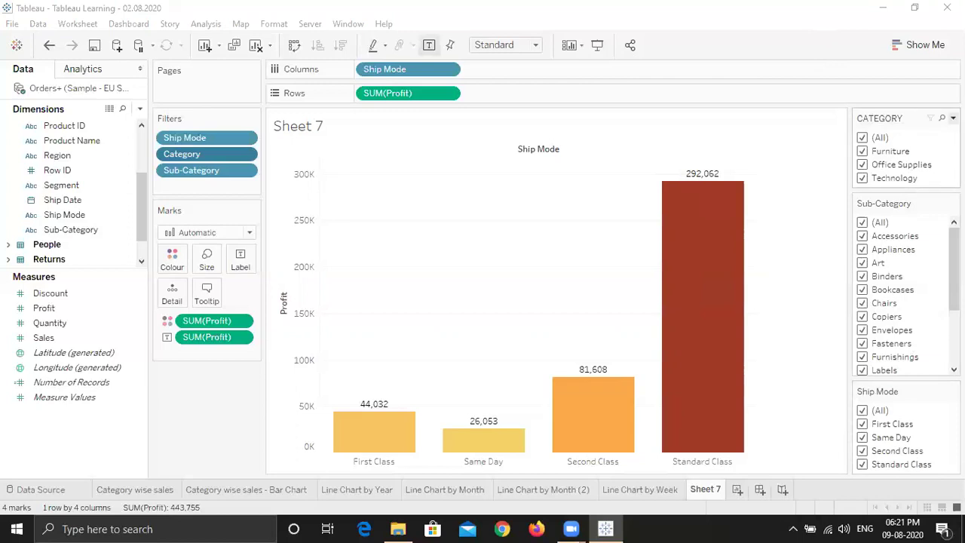
{"action": "left_click", "coordinate": [953, 117]}
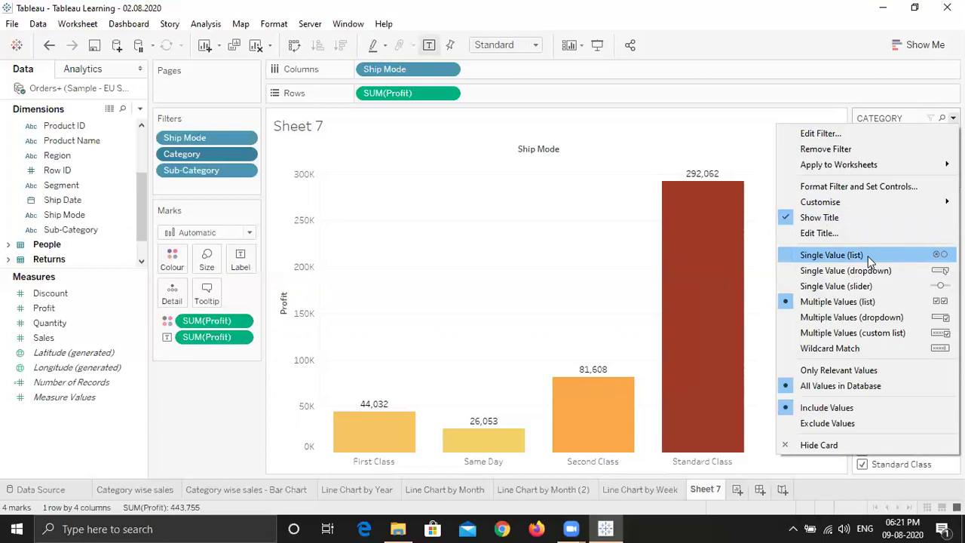
{"action": "key", "text": "Escape"}
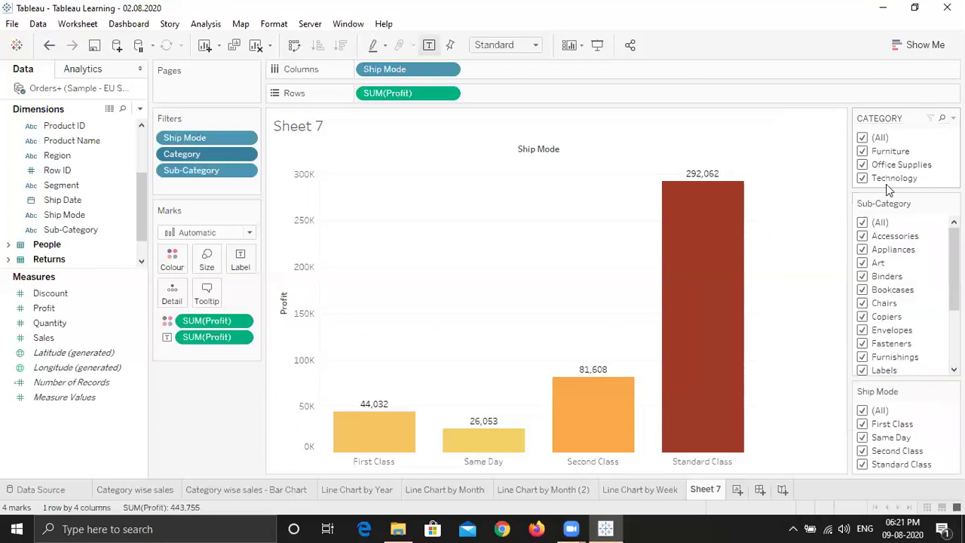
Step: Deselect all values in the Category filter control and select them all again
{"action": "left_click", "coordinate": [862, 138]}
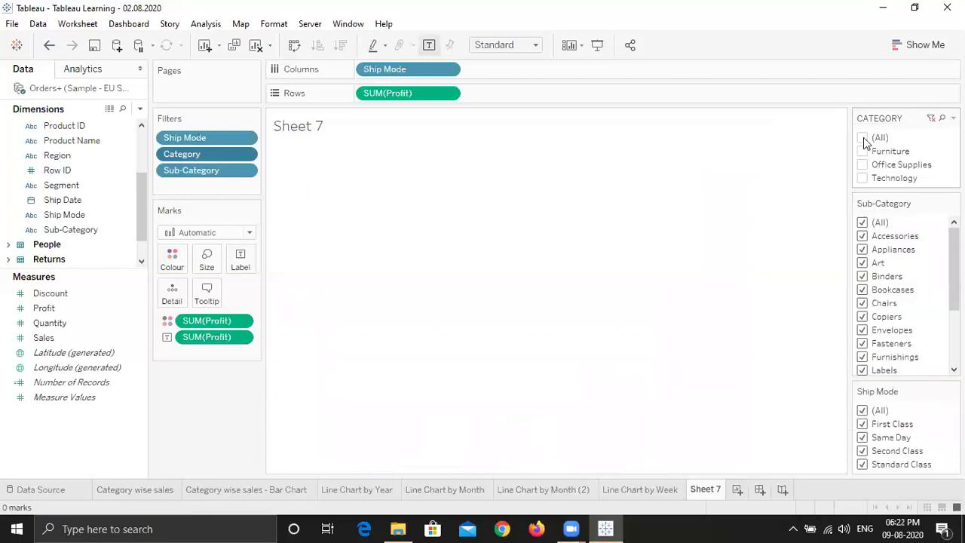
{"action": "left_click", "coordinate": [863, 138]}
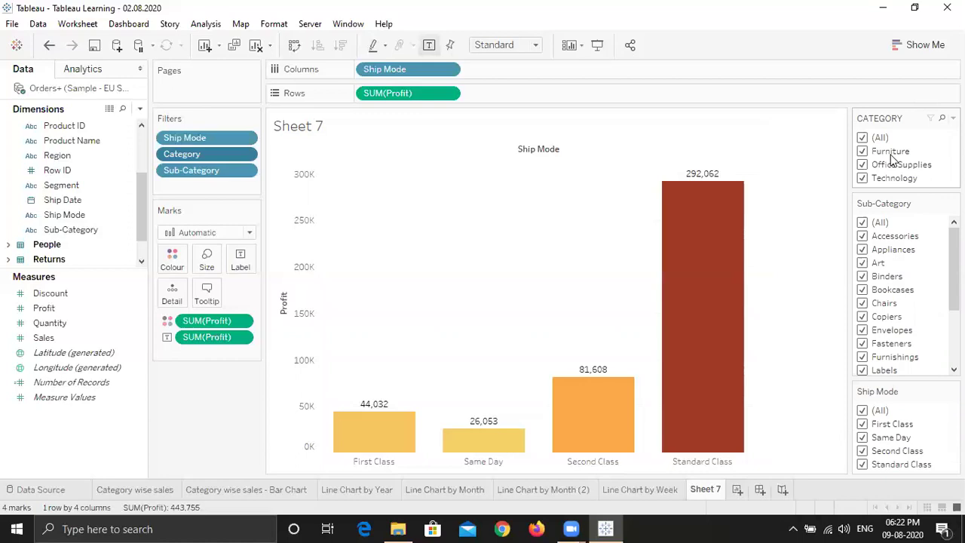
Step: Switch the Category filter control to Single Value (list), go through Furniture, Office Supplies and Technology, and return to All
{"action": "left_click", "coordinate": [953, 118]}
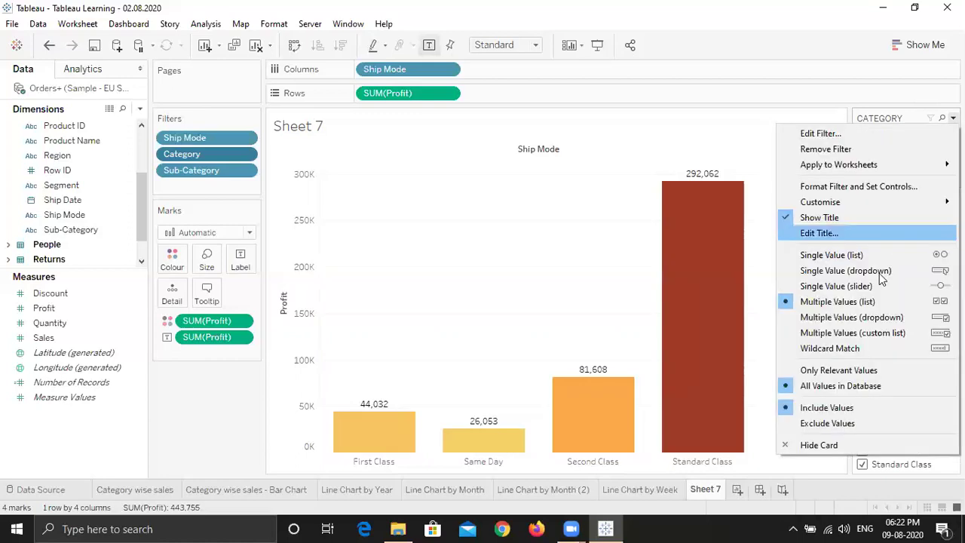
{"action": "left_click", "coordinate": [868, 256]}
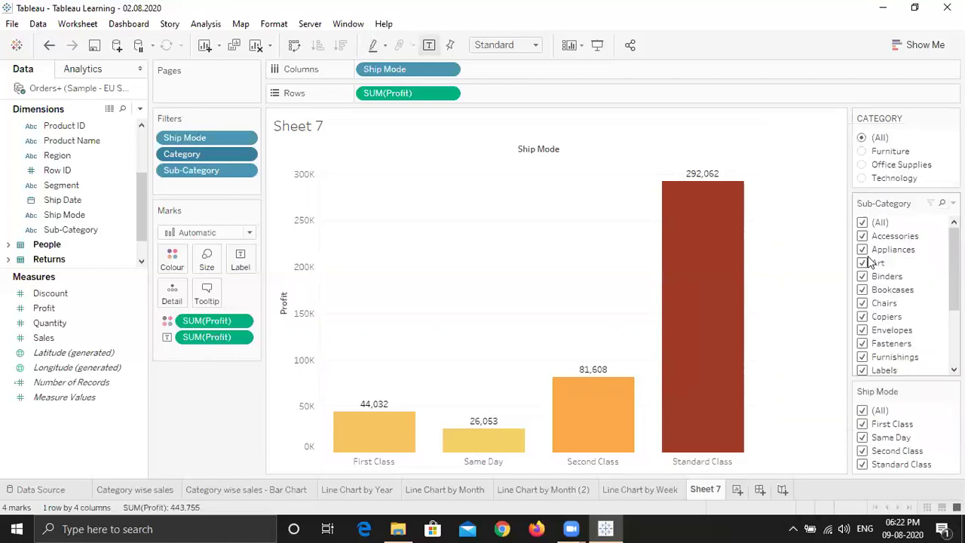
{"action": "left_click", "coordinate": [862, 151]}
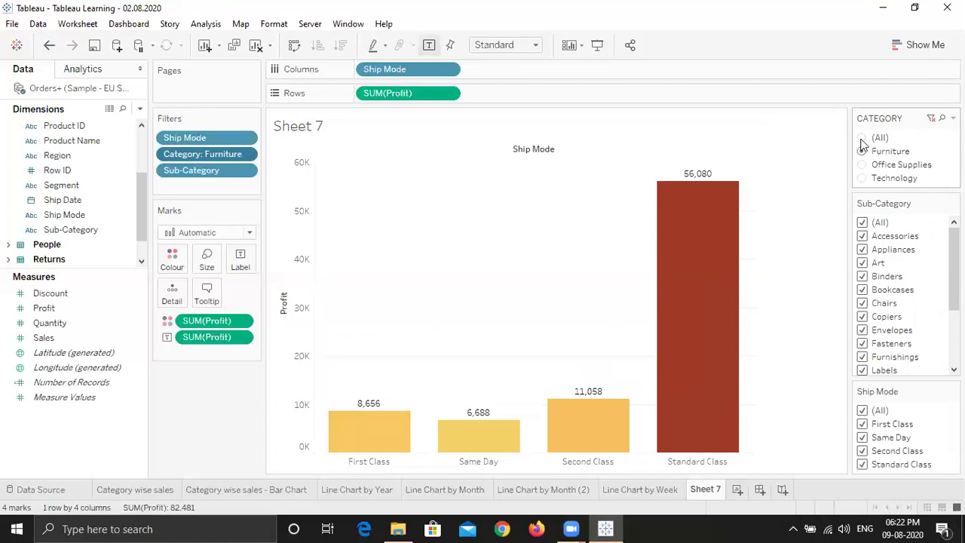
{"action": "key", "text": "Down"}
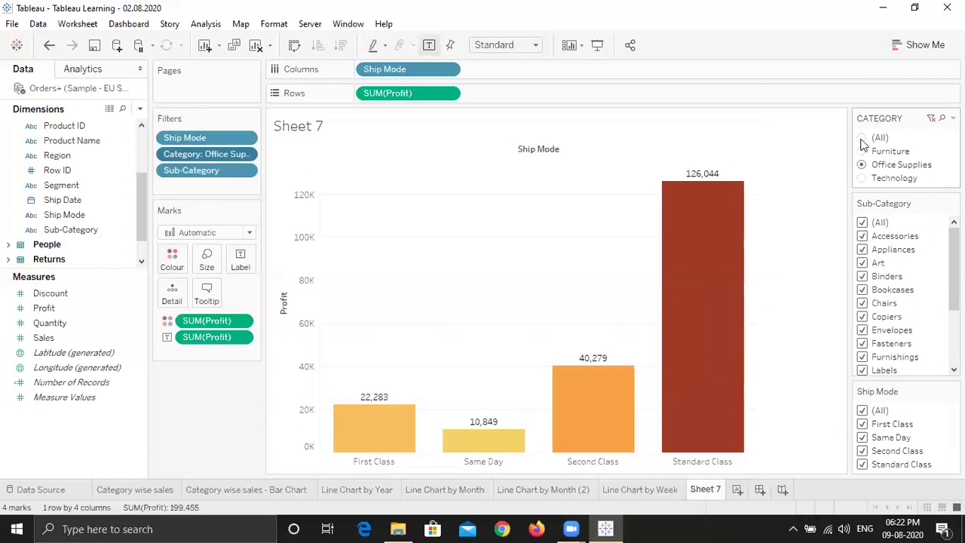
{"action": "key", "text": "Down"}
{"action": "left_click", "coordinate": [862, 139]}
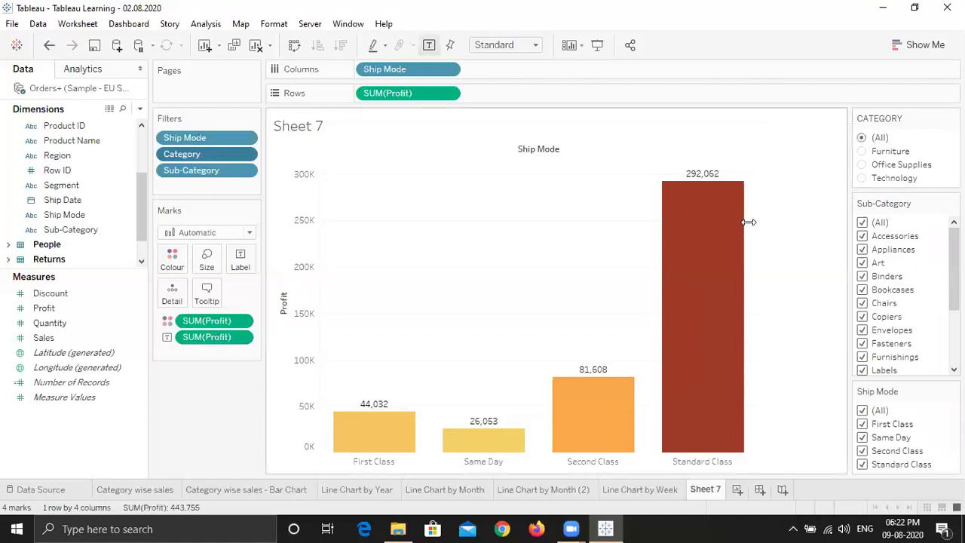
Step: Hide the "All" value in the Category filter control, and filter the chart to Furniture and finally to Technology
{"action": "left_click", "coordinate": [953, 118]}
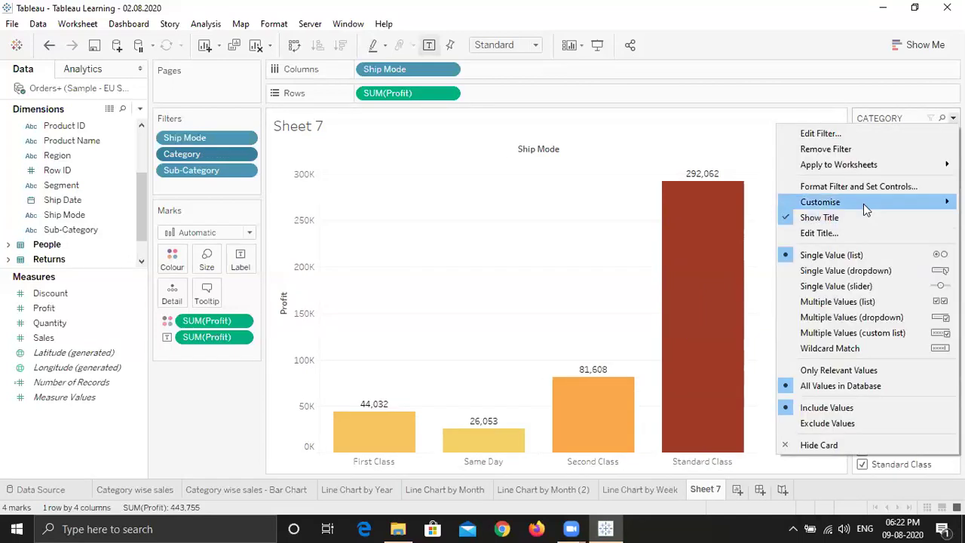
{"action": "mouse_move", "coordinate": [863, 203]}
{"action": "left_click", "coordinate": [728, 212]}
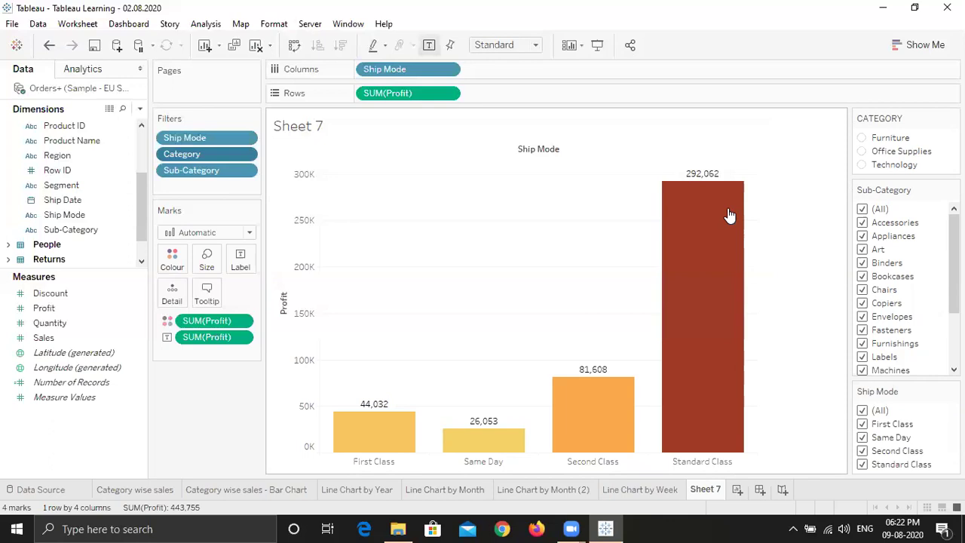
{"action": "left_click", "coordinate": [865, 136]}
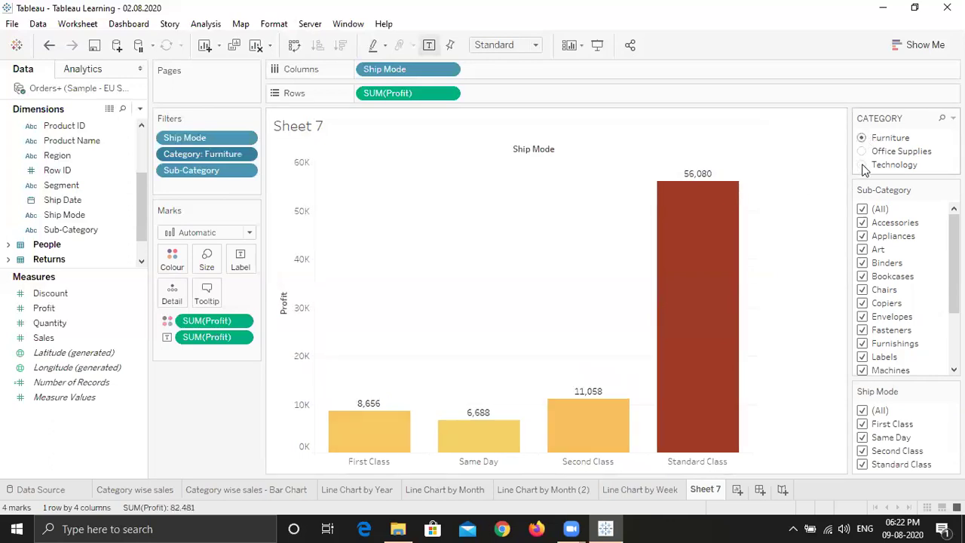
{"action": "left_click", "coordinate": [864, 166]}
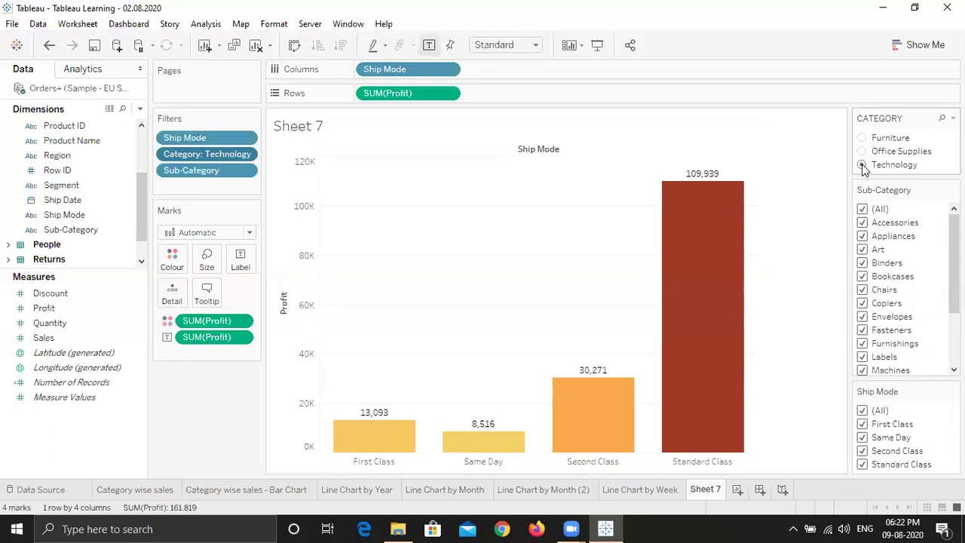
Step: Switch the Category filter control to Single Value (dropdown)
{"action": "left_click", "coordinate": [953, 119]}
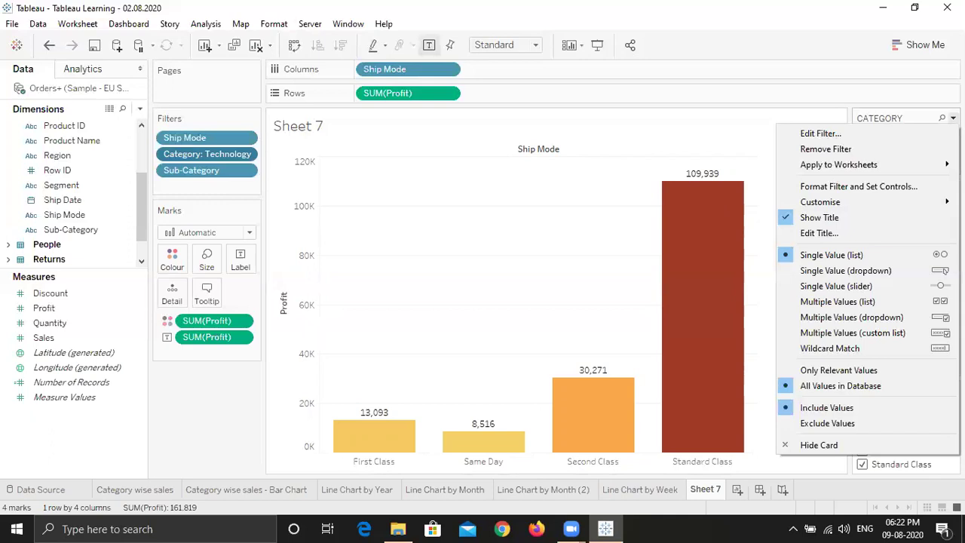
{"action": "left_click", "coordinate": [871, 272]}
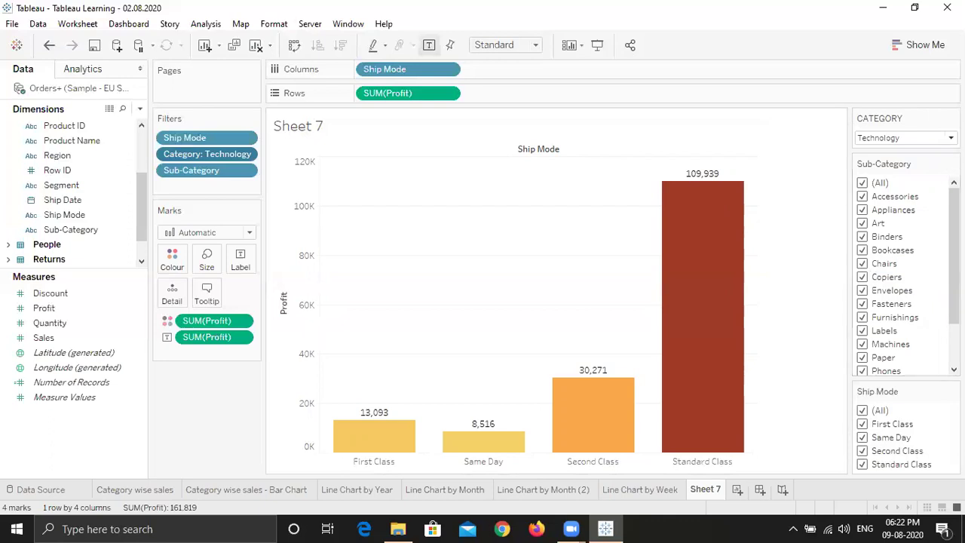
Step: Filter the chart to Office Supplies and switch the Category filter control to Single Value (slider)
{"action": "left_click", "coordinate": [905, 138]}
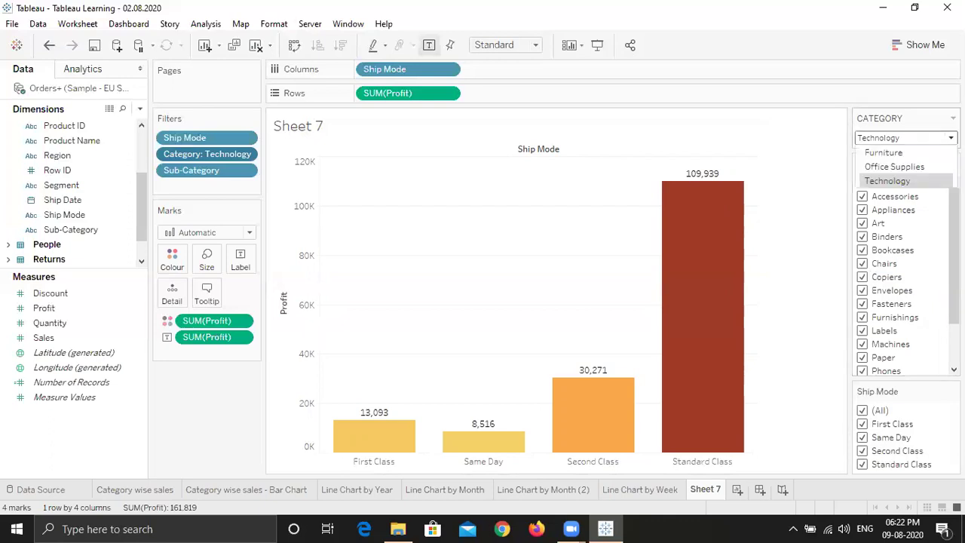
{"action": "left_click", "coordinate": [905, 167]}
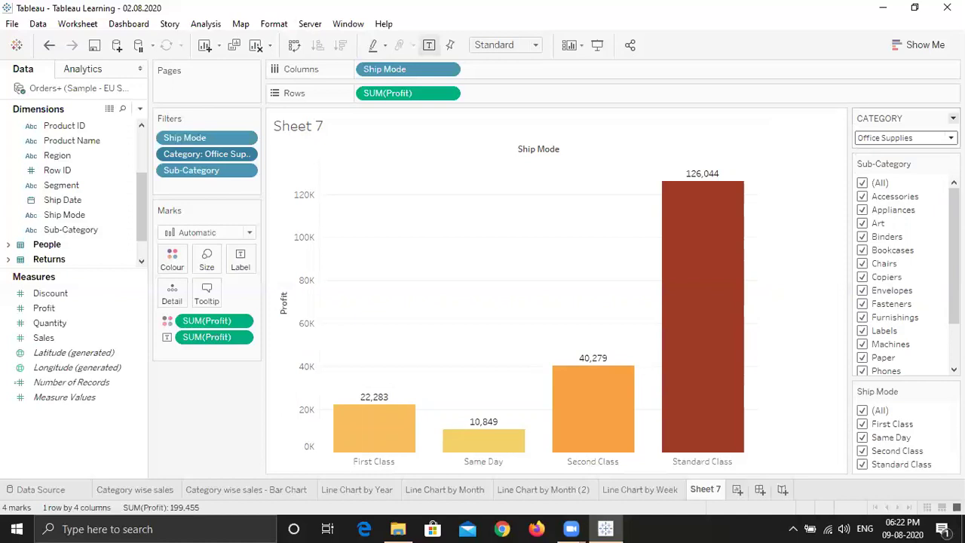
{"action": "left_click", "coordinate": [953, 119]}
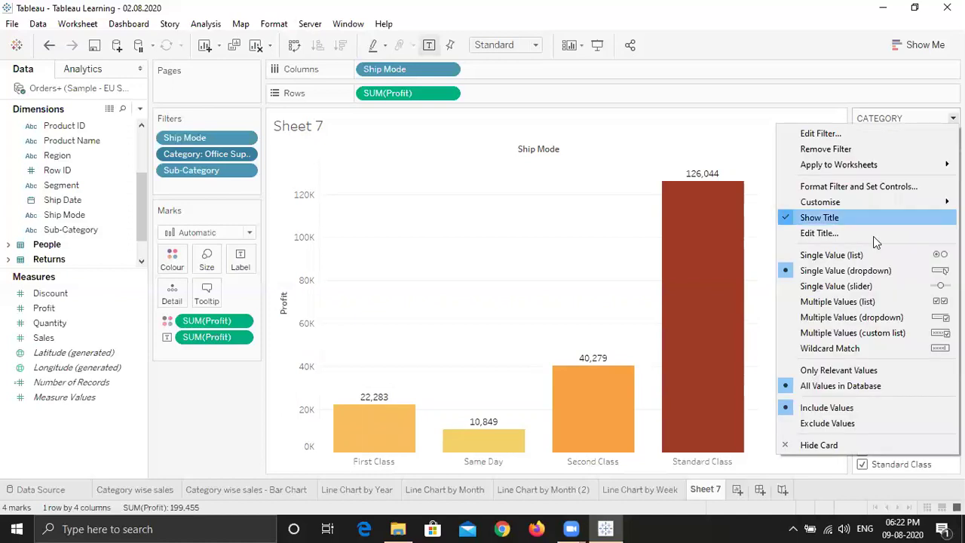
{"action": "left_click", "coordinate": [869, 290]}
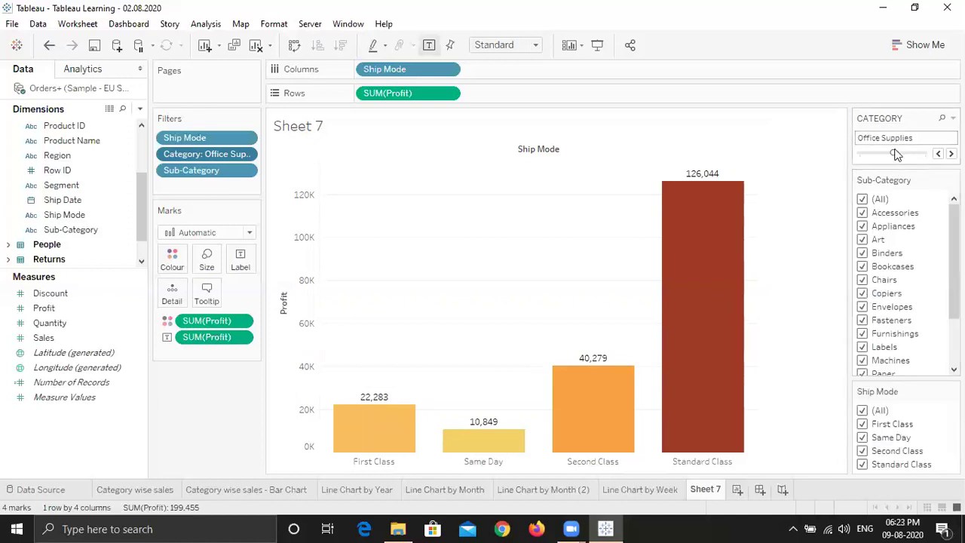
Step: Move the Category slider to Furniture and Technology, step back through the values, and finish on Technology
{"action": "left_click_drag", "start_coordinate": [894, 155], "coordinate": [860, 159]}
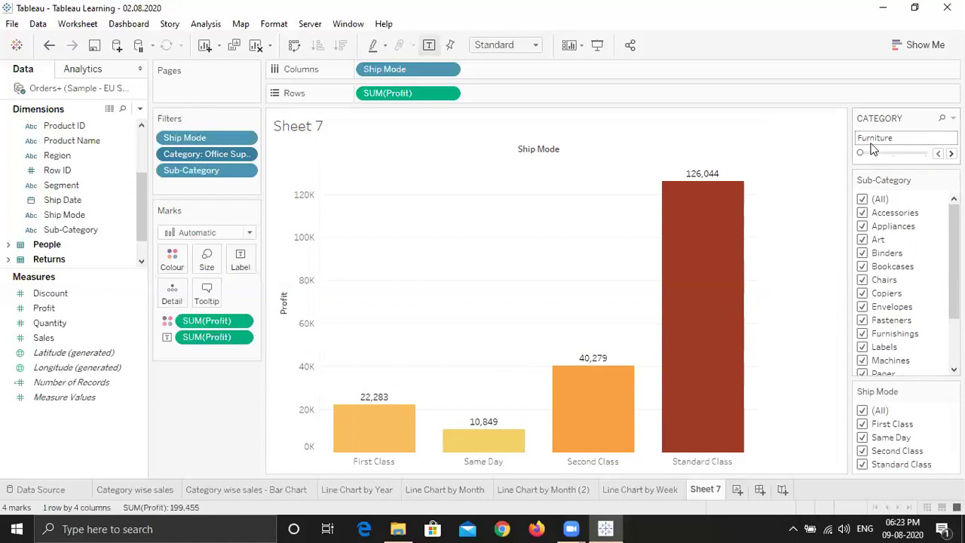
{"action": "left_click_drag", "start_coordinate": [864, 155], "coordinate": [926, 154]}
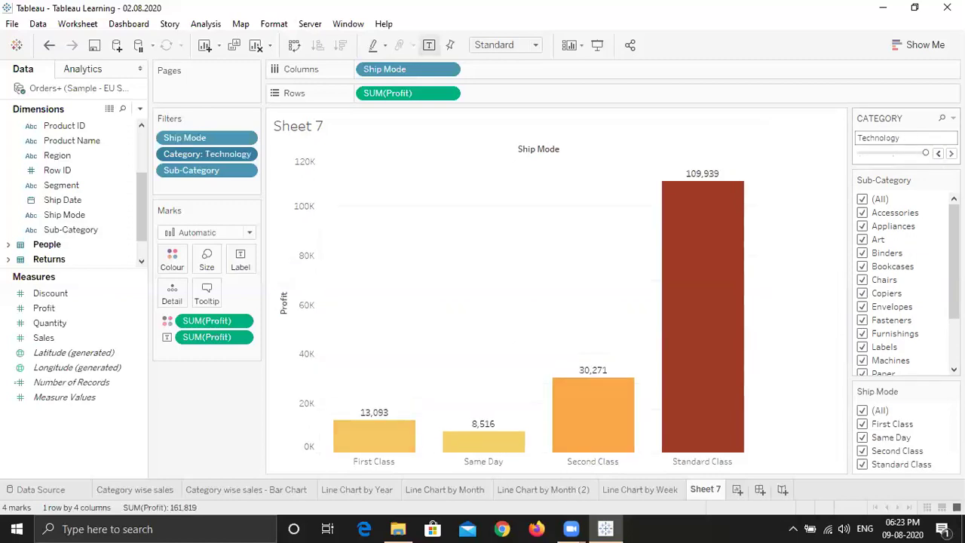
{"action": "left_click", "coordinate": [937, 153]}
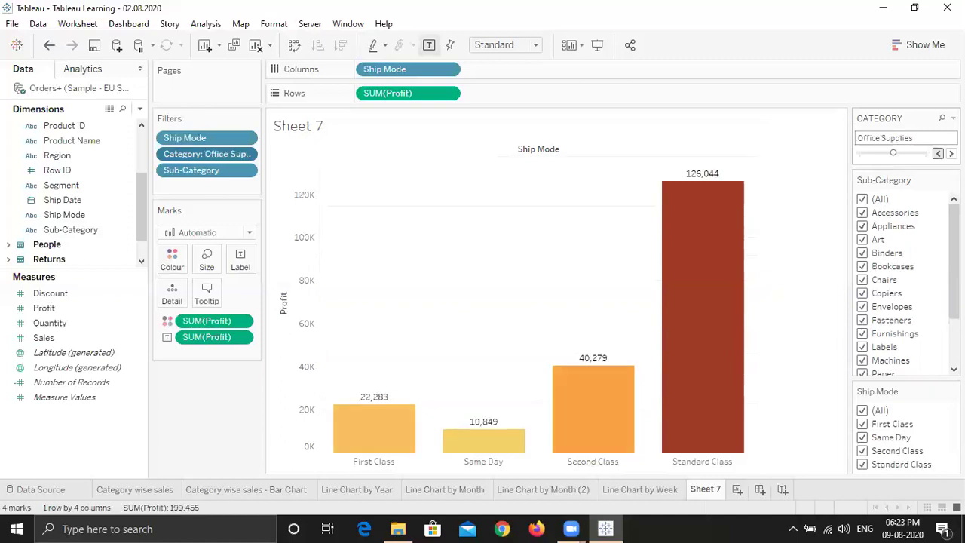
{"action": "left_click", "coordinate": [938, 153]}
{"action": "left_click", "coordinate": [950, 153]}
{"action": "left_click", "coordinate": [950, 153]}
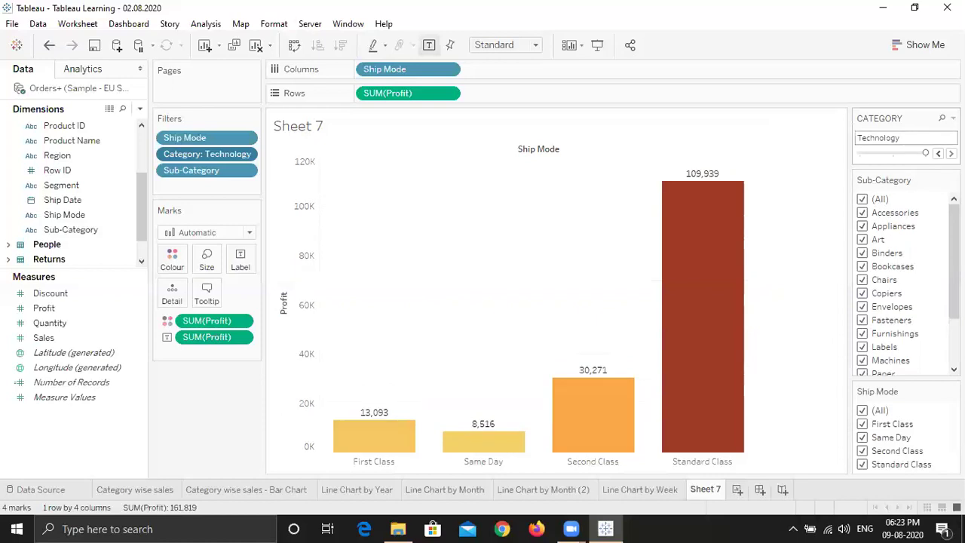
Step: Switch the Category filter control to Multiple Values (list) and include Furniture and Office Supplies alongside Technology
{"action": "left_click", "coordinate": [953, 118]}
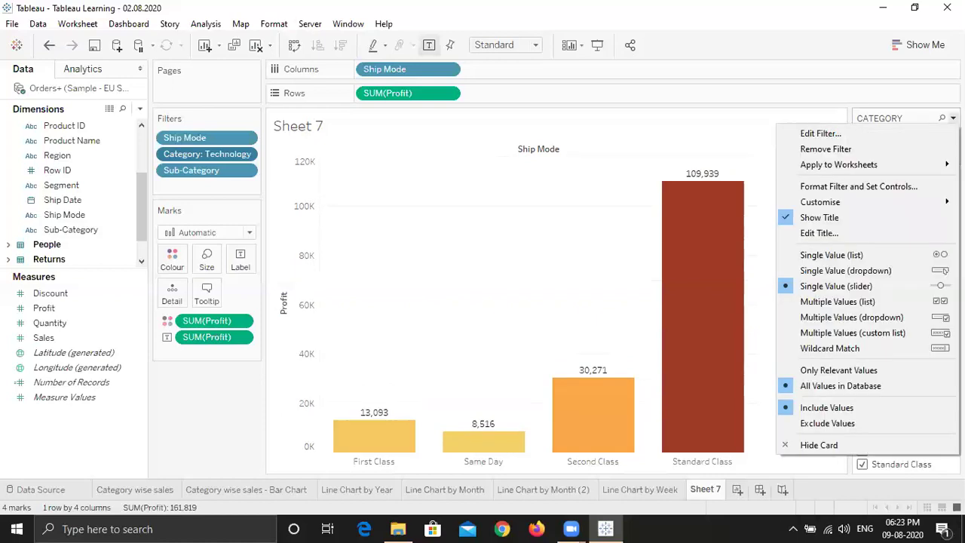
{"action": "left_click", "coordinate": [867, 303]}
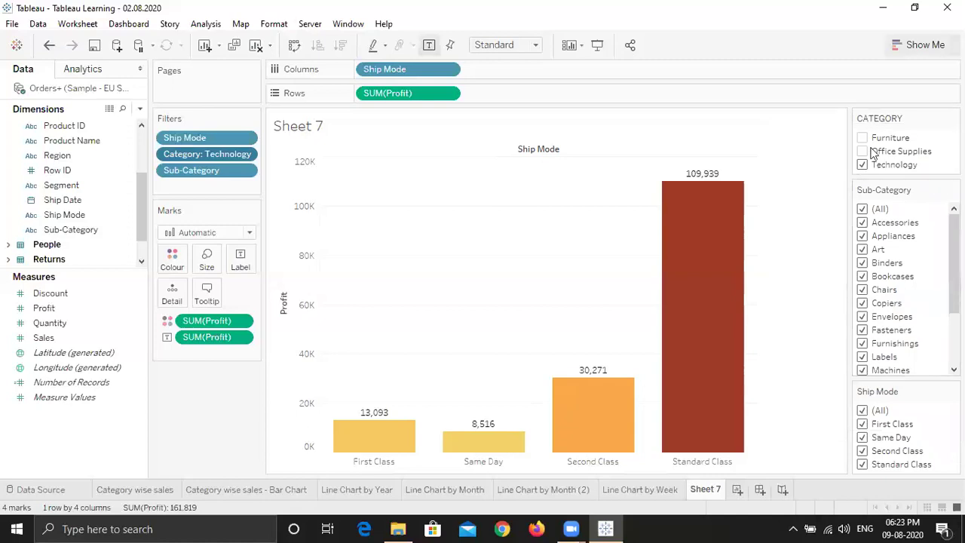
{"action": "left_click", "coordinate": [863, 139]}
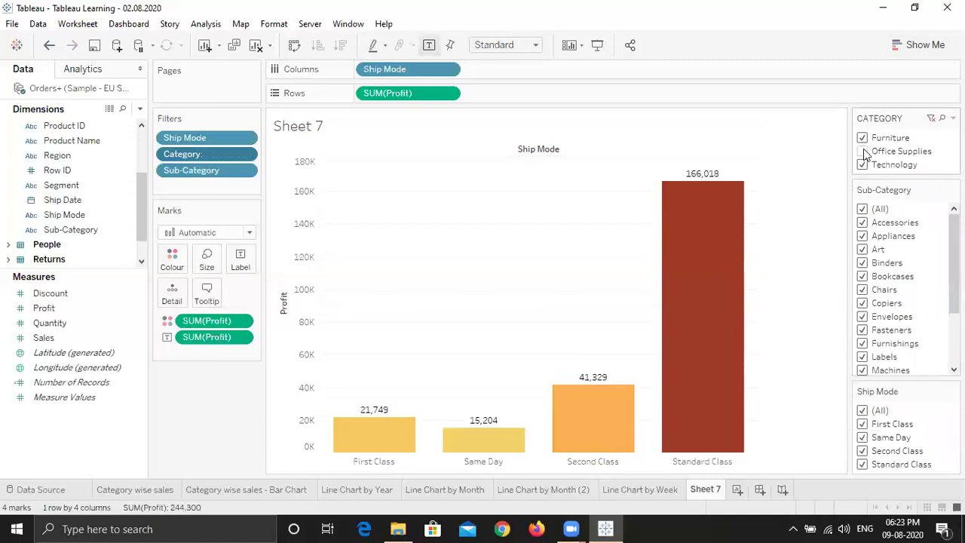
{"action": "left_click", "coordinate": [864, 152]}
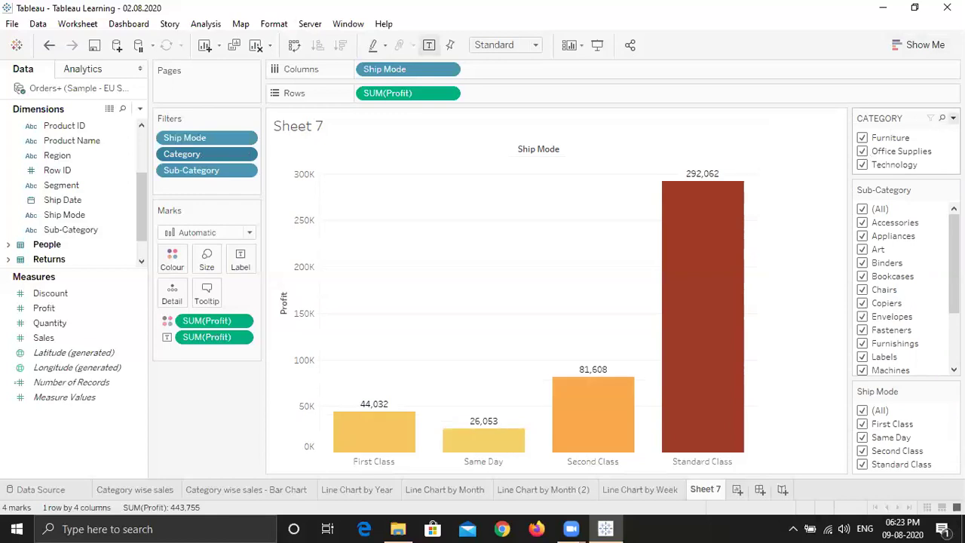
Step: Switch the Category, Sub-Category and Ship Mode filter controls to Multiple Values (dropdown)
{"action": "left_click", "coordinate": [953, 119]}
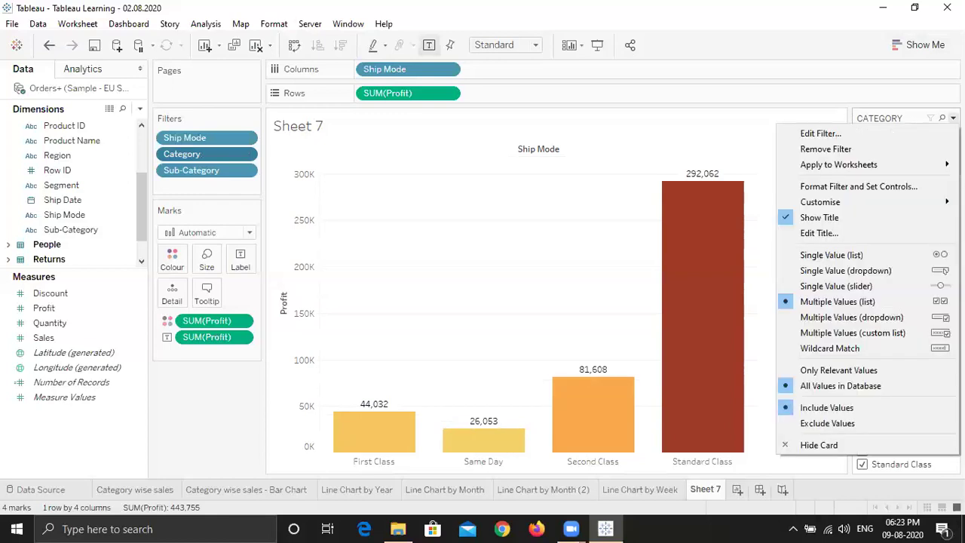
{"action": "left_click", "coordinate": [867, 302]}
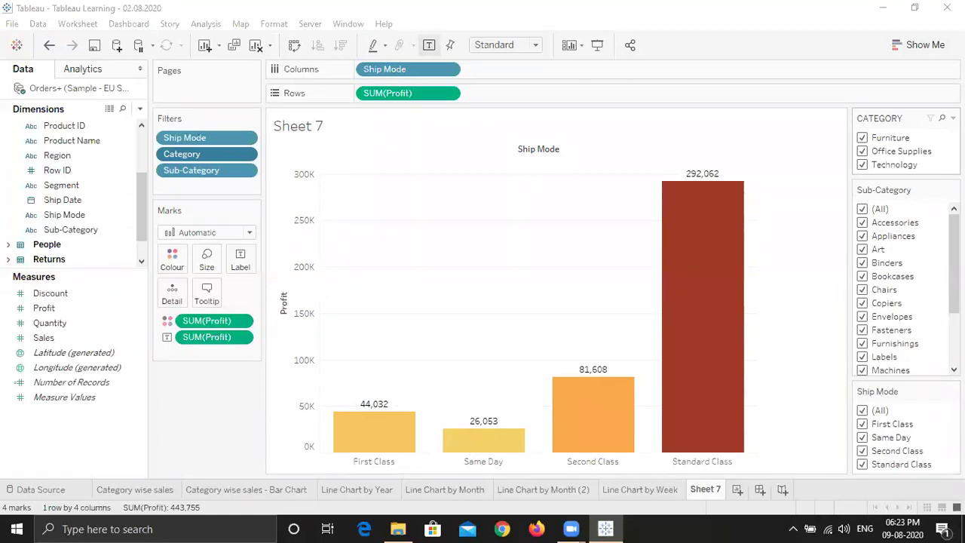
{"action": "left_click", "coordinate": [953, 118]}
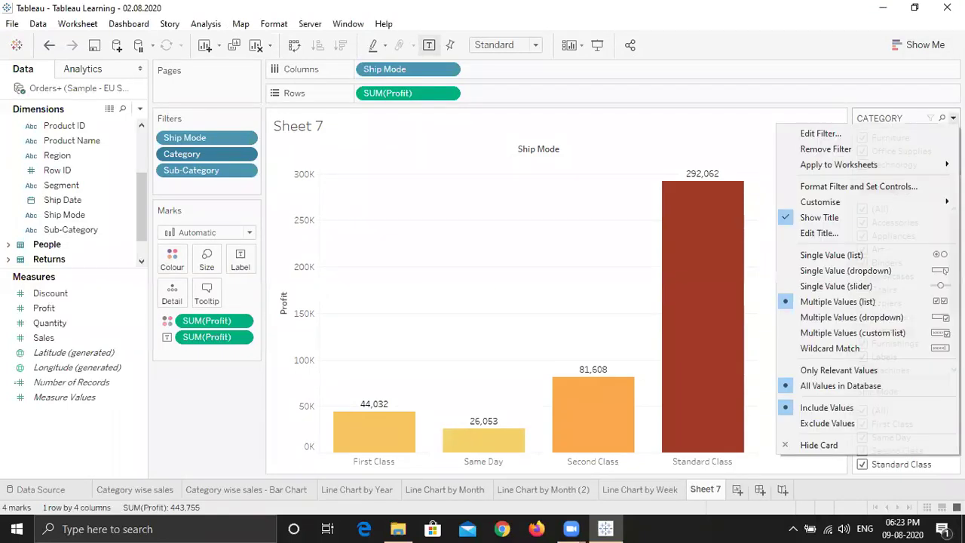
{"action": "left_click", "coordinate": [864, 321]}
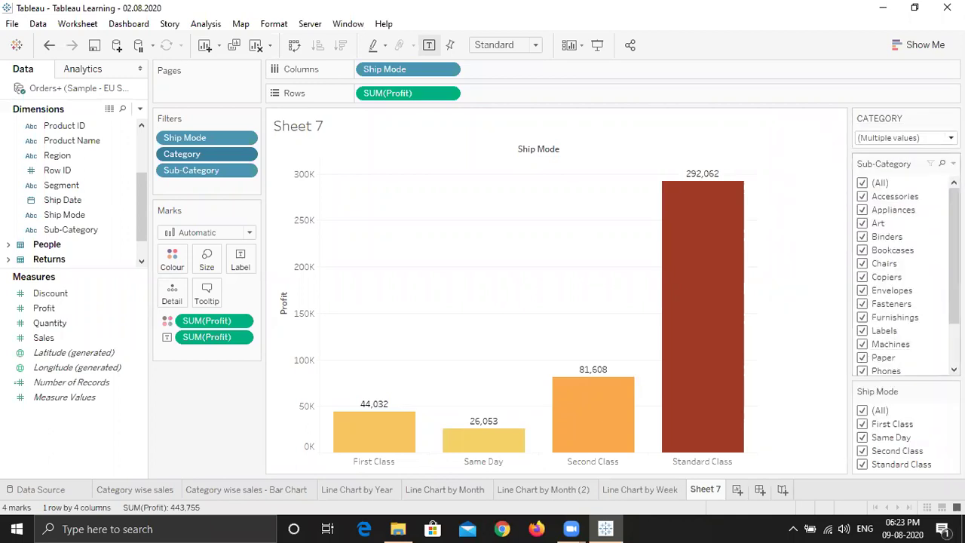
{"action": "left_click", "coordinate": [953, 162]}
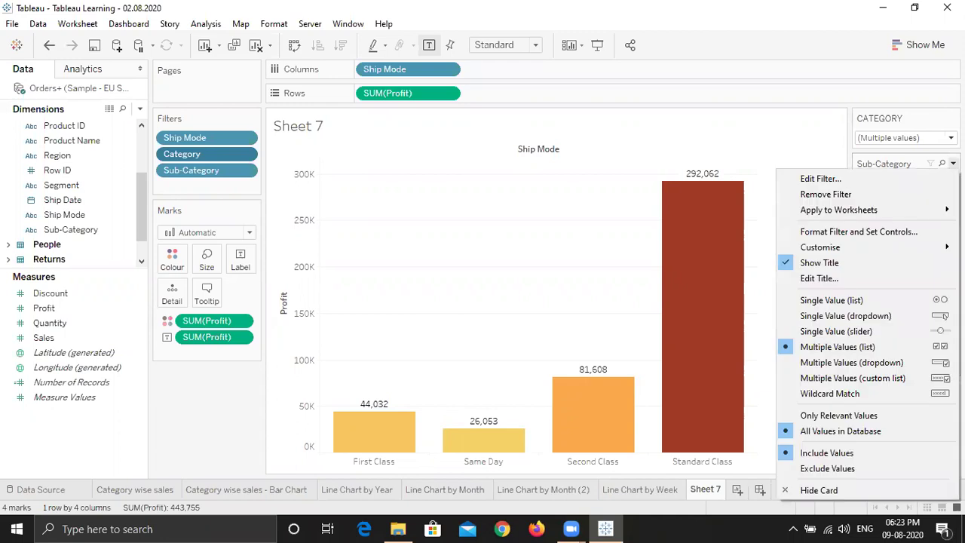
{"action": "left_click", "coordinate": [863, 362]}
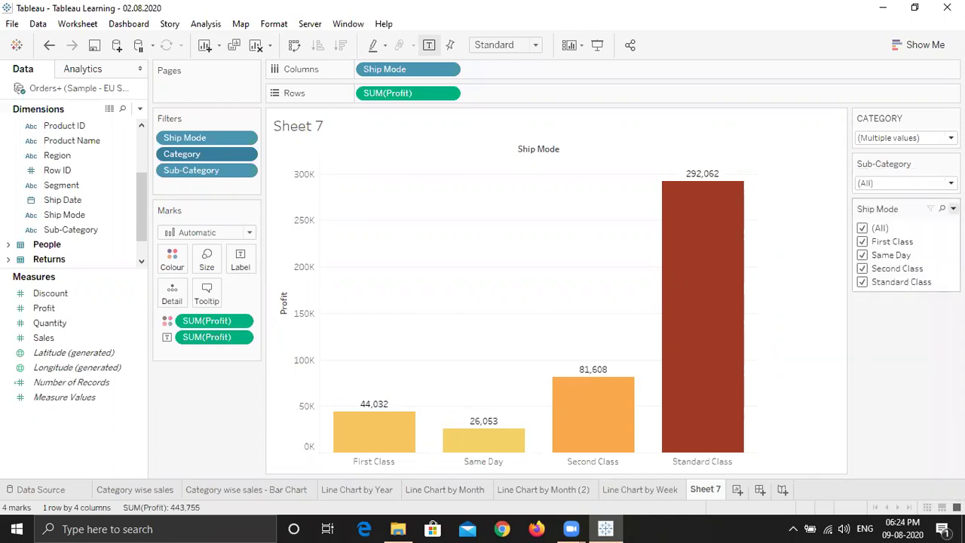
{"action": "left_click", "coordinate": [953, 208]}
{"action": "left_click", "coordinate": [881, 405]}
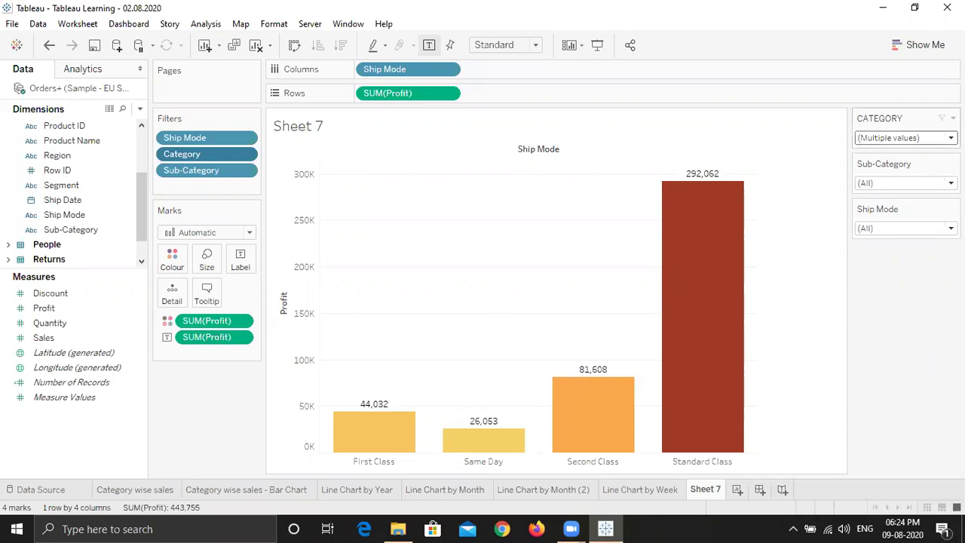
Step: Look through the Category dropdown's values and exclude Art in the Sub-Category filter control
{"action": "left_click", "coordinate": [905, 138]}
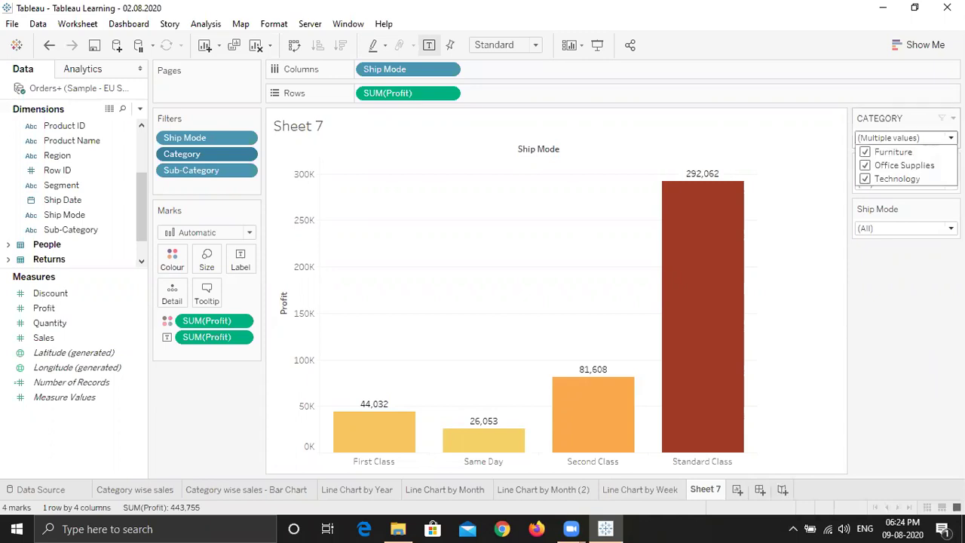
{"action": "left_click", "coordinate": [867, 166]}
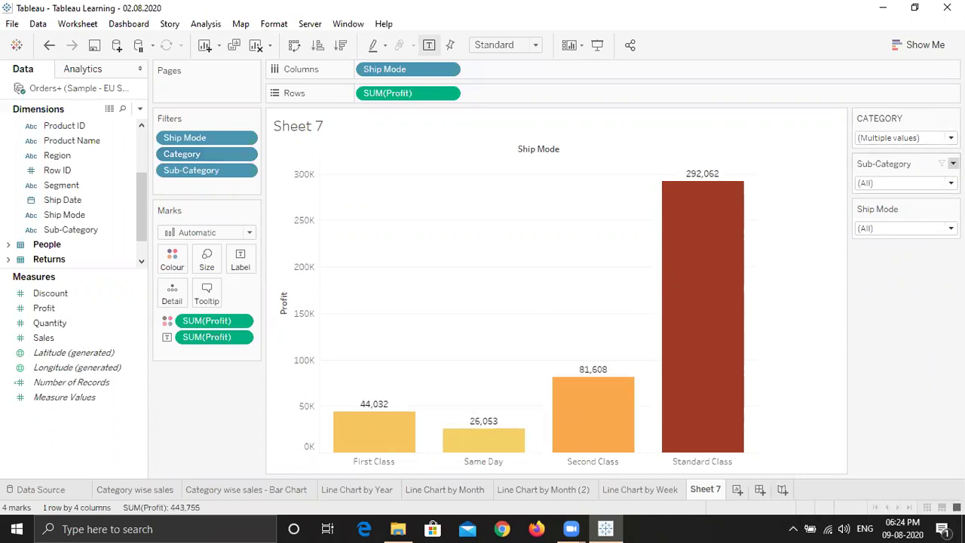
{"action": "left_click", "coordinate": [953, 164]}
{"action": "left_click", "coordinate": [846, 6]}
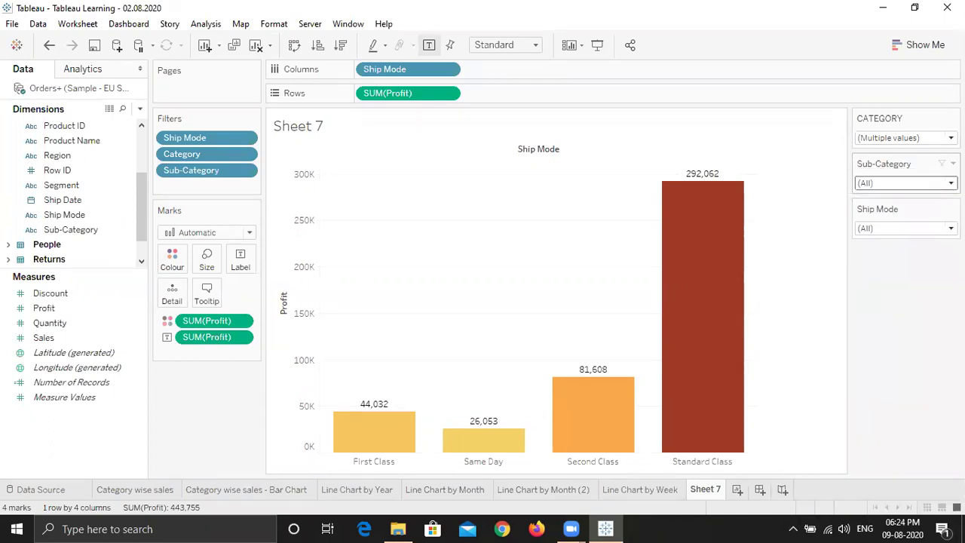
{"action": "left_click", "coordinate": [935, 183]}
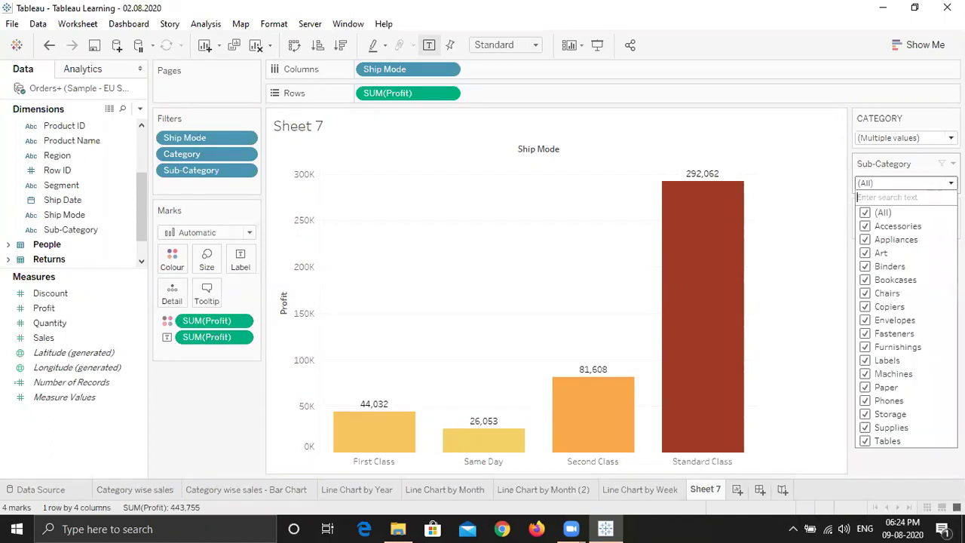
{"action": "left_click", "coordinate": [865, 253]}
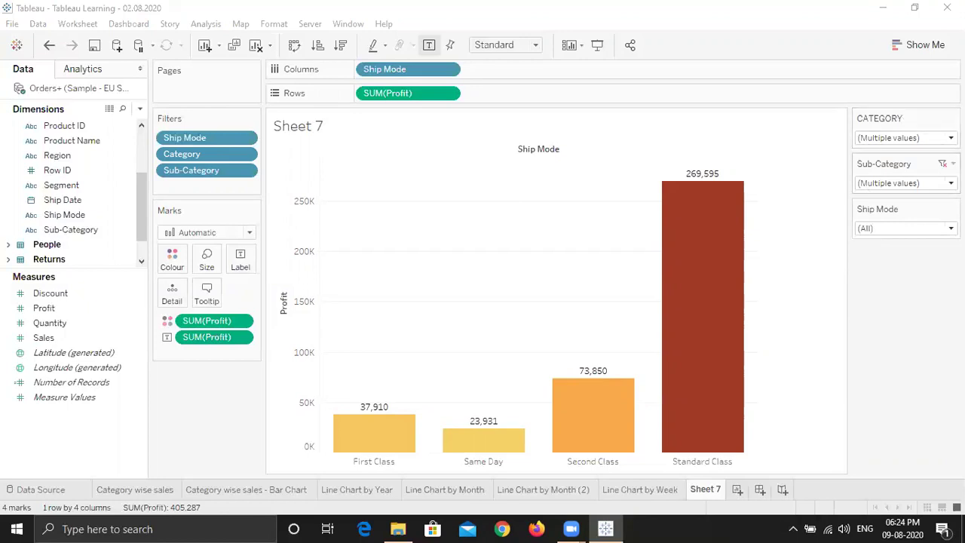
Step: Switch the Sub-Category filter control to Multiple Values (custom list) and highlight Bookcases, Fasteners, Paper, Tables, Labels and Copiers
{"action": "left_click", "coordinate": [953, 163]}
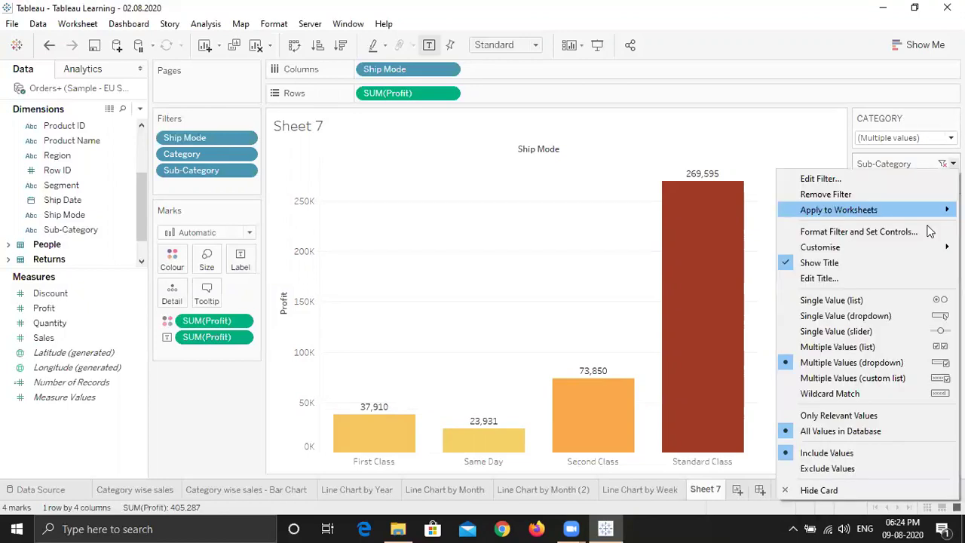
{"action": "left_click", "coordinate": [866, 379]}
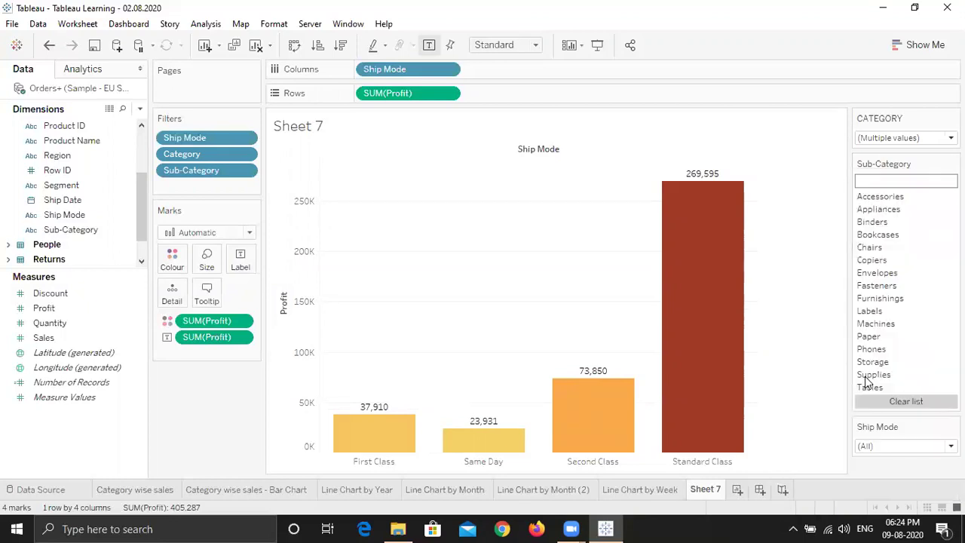
{"action": "left_click", "coordinate": [905, 198]}
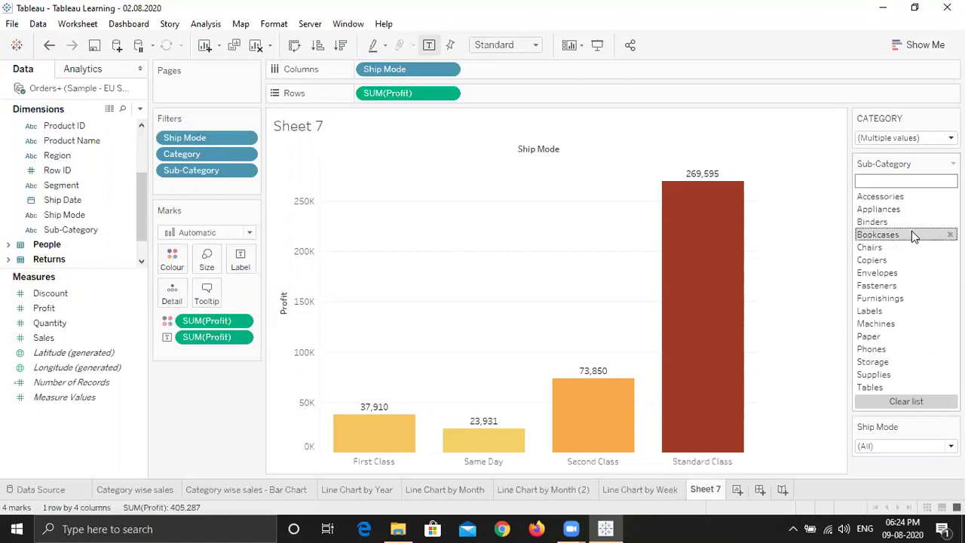
{"action": "left_click", "coordinate": [902, 284]}
{"action": "left_click", "coordinate": [902, 383]}
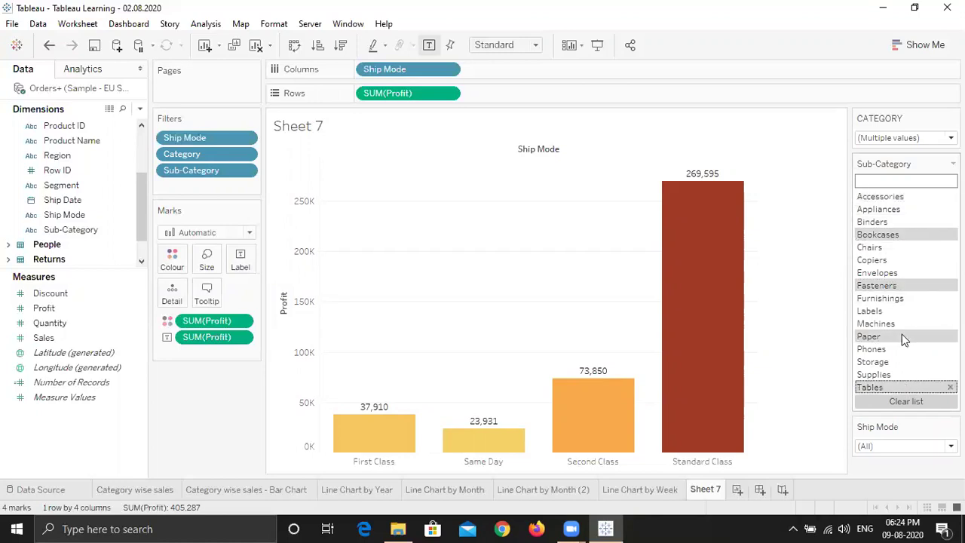
{"action": "left_click", "coordinate": [897, 311]}
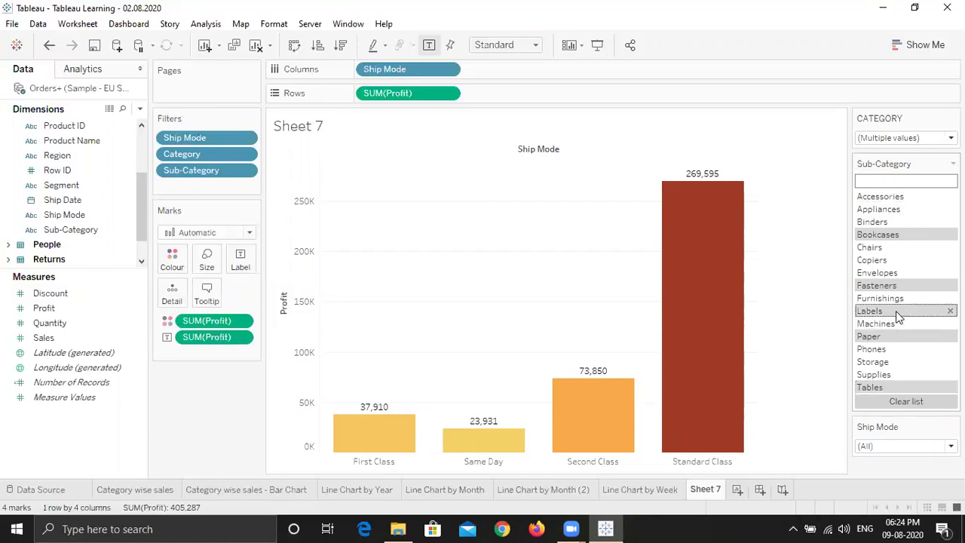
{"action": "left_click", "coordinate": [899, 260]}
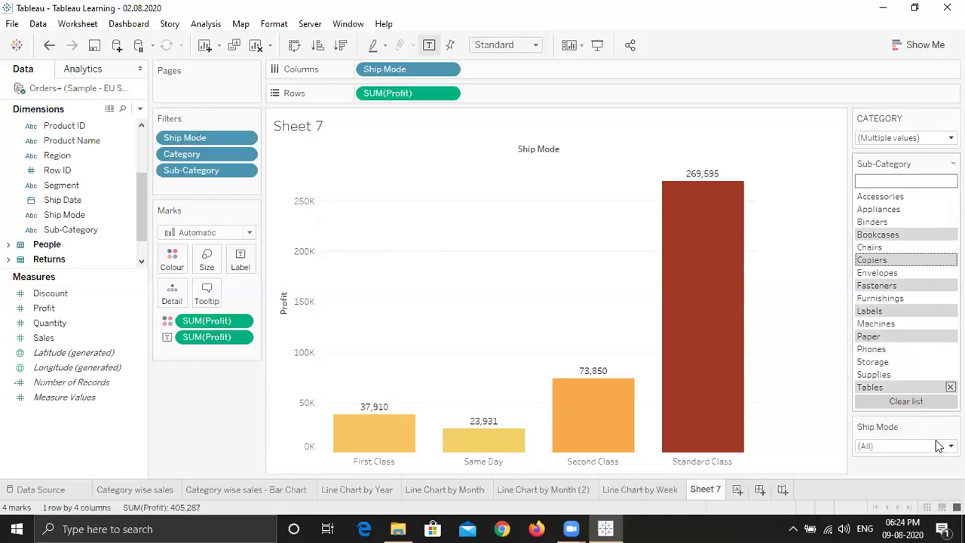
Step: Remove Tables, Bookcases and Machines from the Sub-Category custom list, and finally clear the whole list
{"action": "left_click", "coordinate": [920, 401]}
{"action": "left_click", "coordinate": [950, 234]}
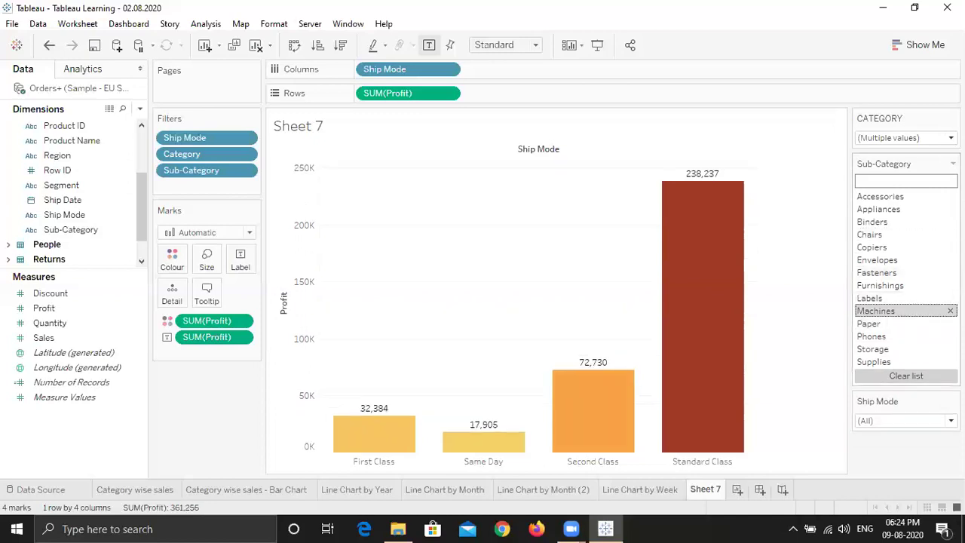
{"action": "left_click", "coordinate": [950, 311]}
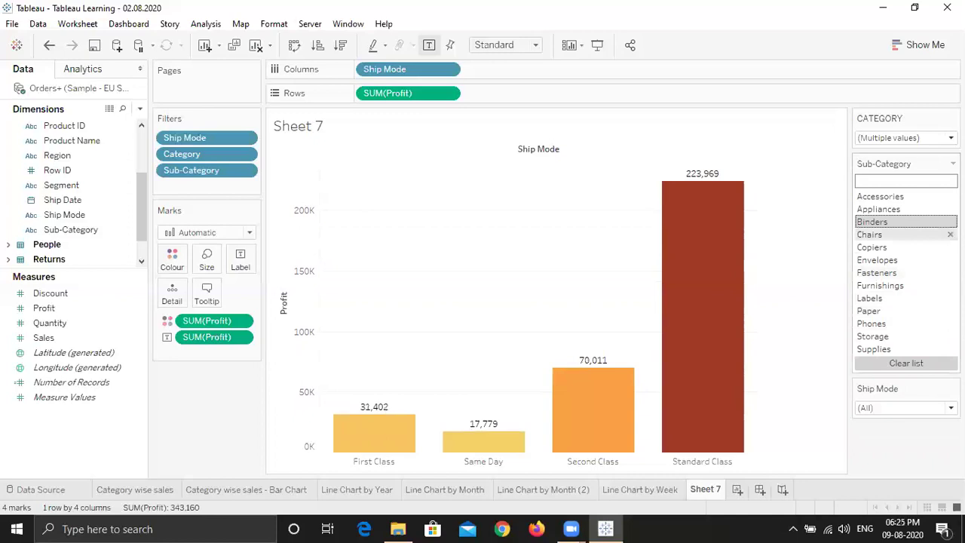
{"action": "left_click", "coordinate": [950, 220]}
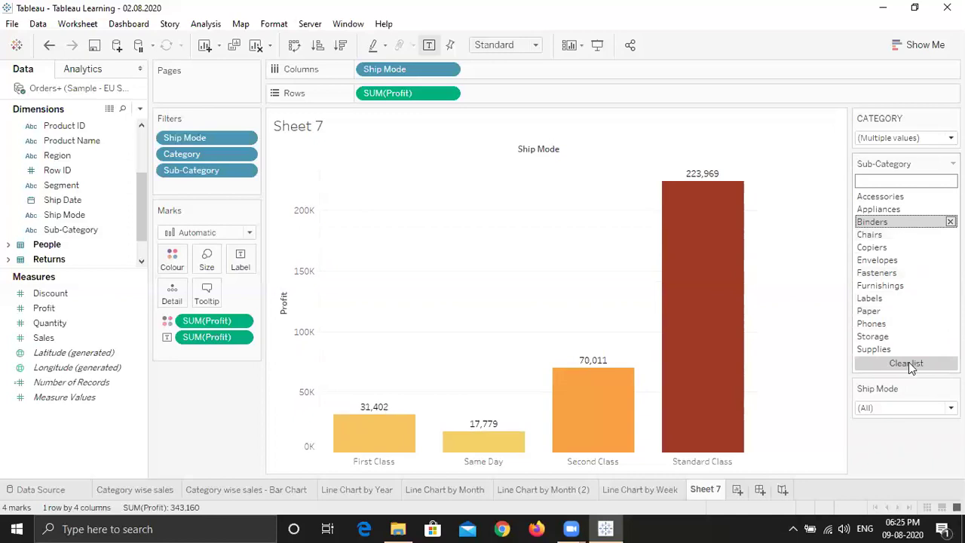
{"action": "left_click", "coordinate": [909, 354]}
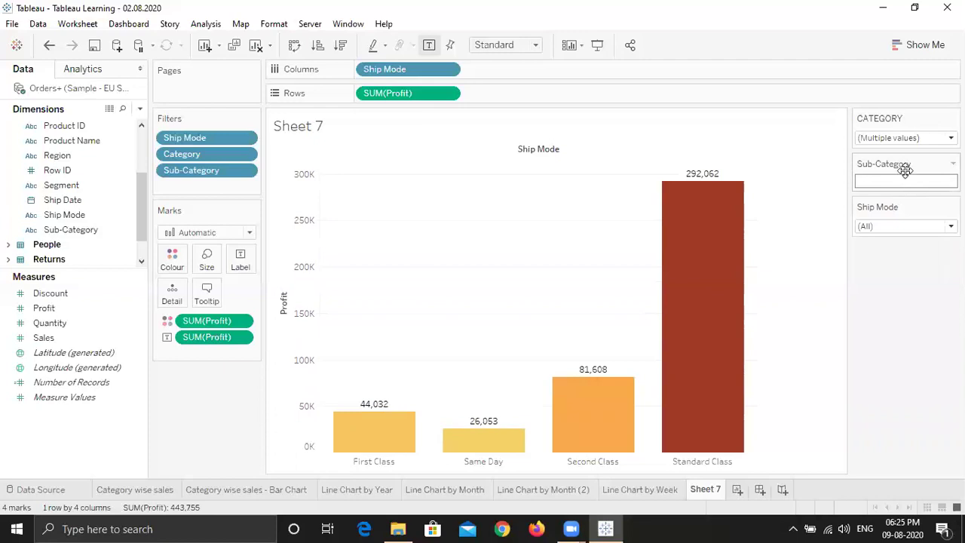
Step: Search the Sub-Category custom list for "furnishing", select Furnishings and deselect it again
{"action": "left_click", "coordinate": [953, 163]}
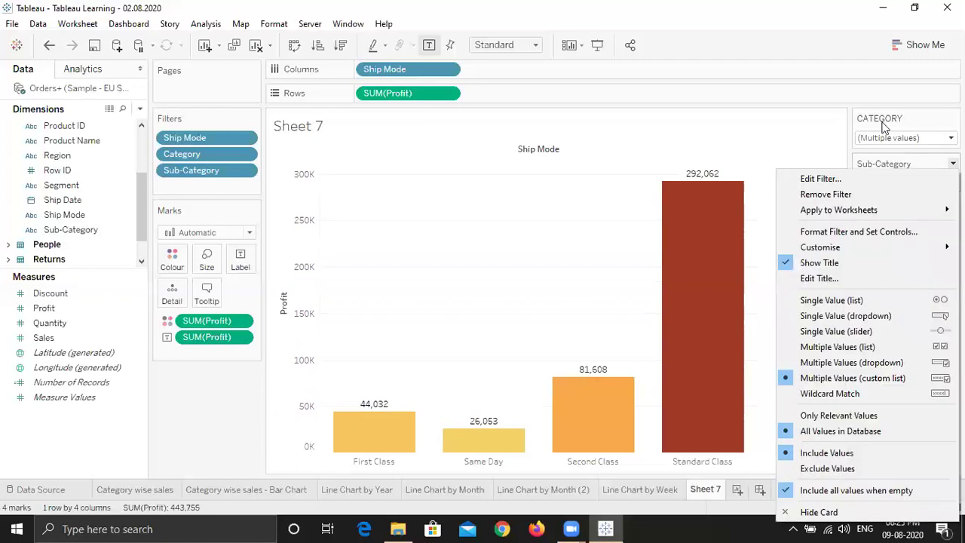
{"action": "left_click", "coordinate": [886, 127]}
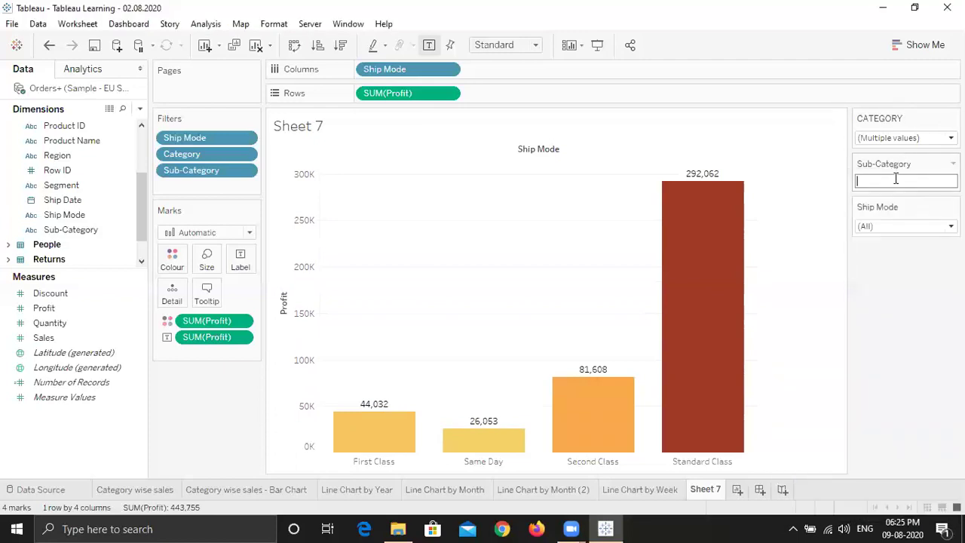
{"action": "left_click", "coordinate": [895, 179]}
{"action": "type", "text": "furnishing"}
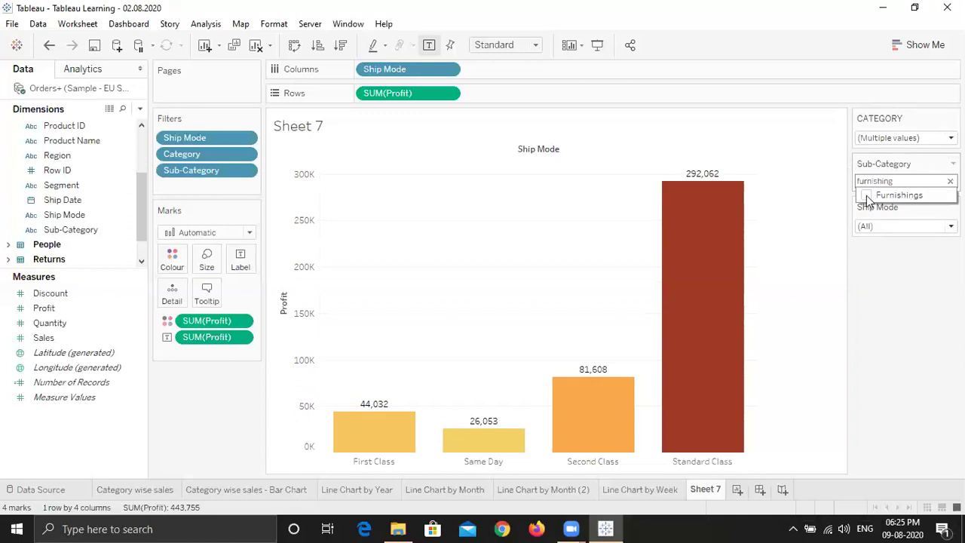
{"action": "left_click", "coordinate": [867, 196]}
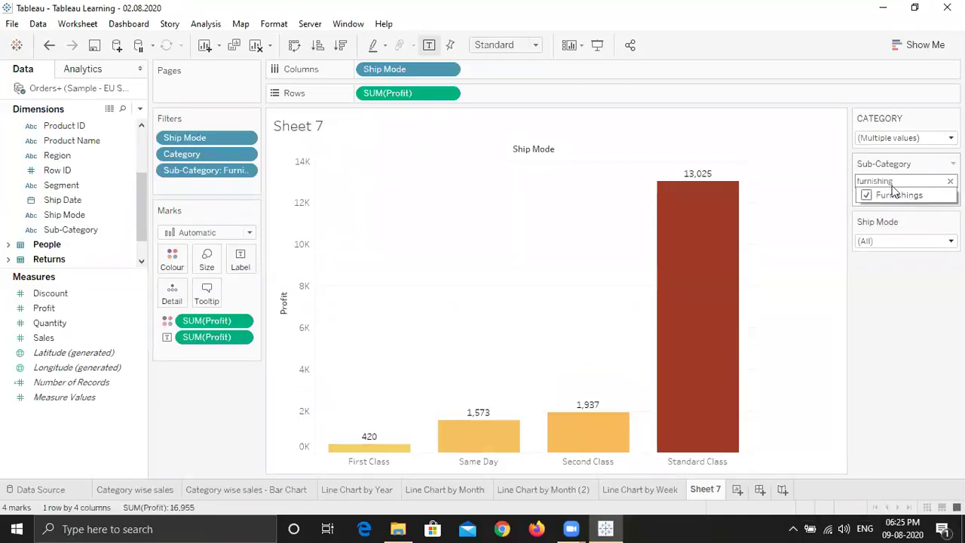
{"action": "left_click", "coordinate": [894, 194]}
Step: Search for "chairs" and "book" in the Sub-Category custom list and add Chairs and Bookcases to the filter
{"action": "double_click", "coordinate": [860, 181]}
{"action": "key", "text": "BackSpace"}
{"action": "type", "text": "chair"}
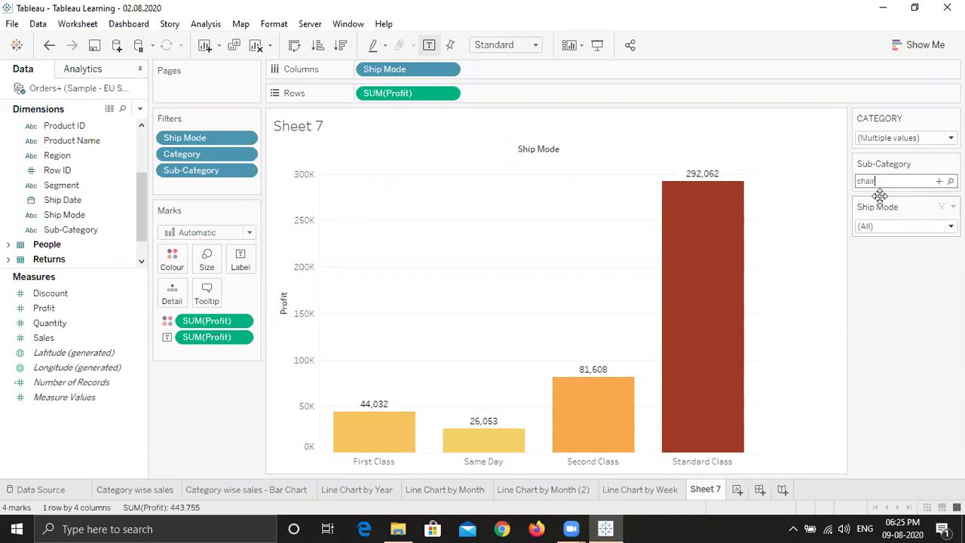
{"action": "type", "text": "s"}
{"action": "left_click", "coordinate": [867, 196]}
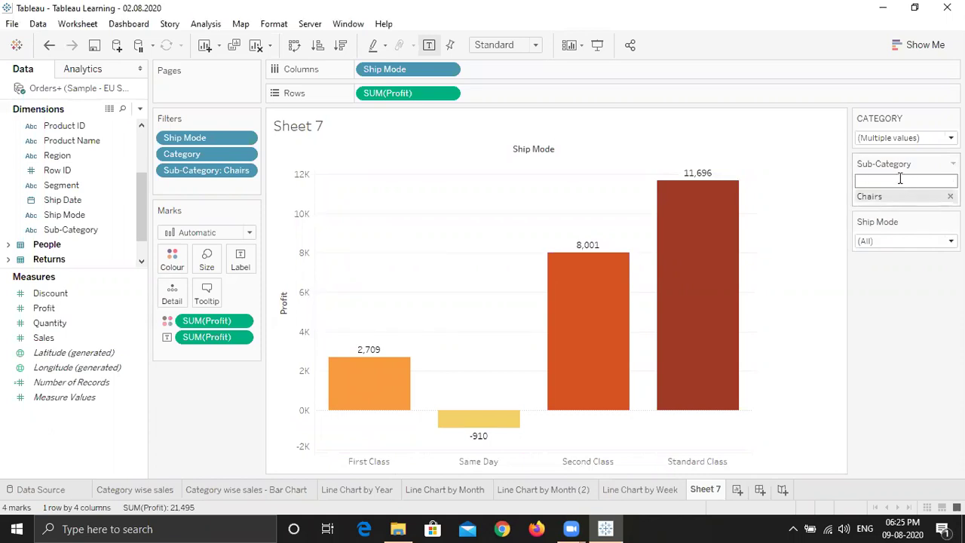
{"action": "type", "text": "book"}
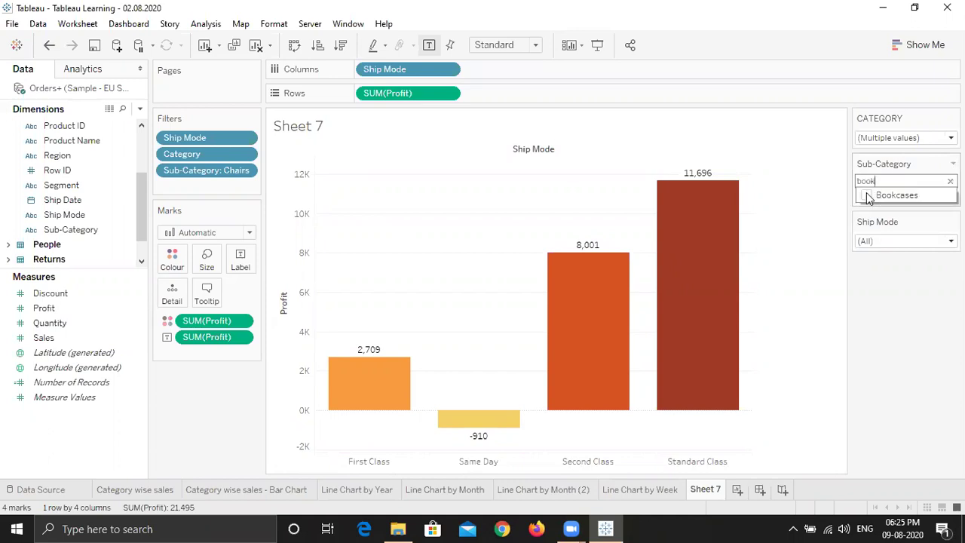
{"action": "left_click", "coordinate": [869, 196]}
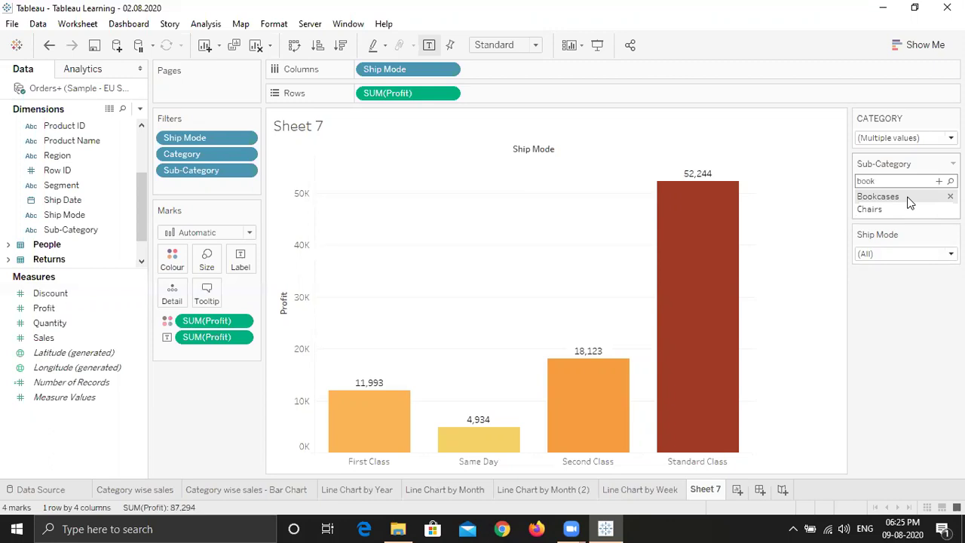
Step: Switch the Sub-Category filter control to Wildcard Match and filter the chart by "book"
{"action": "left_click", "coordinate": [953, 163]}
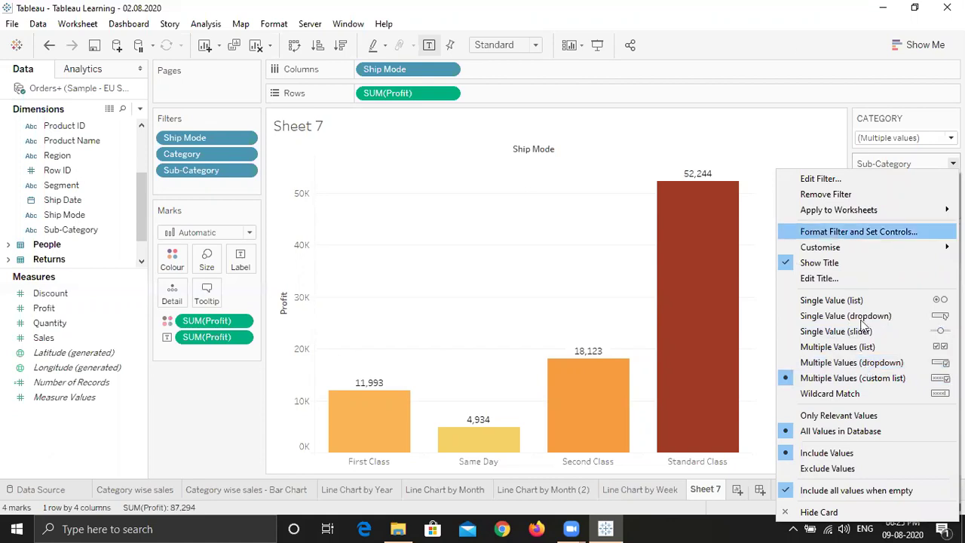
{"action": "left_click", "coordinate": [865, 392]}
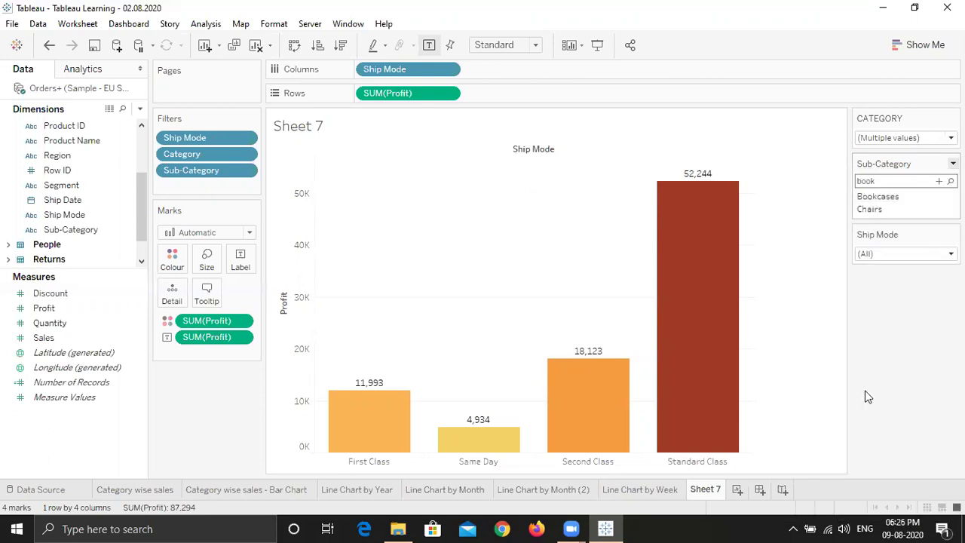
{"action": "left_click", "coordinate": [889, 184]}
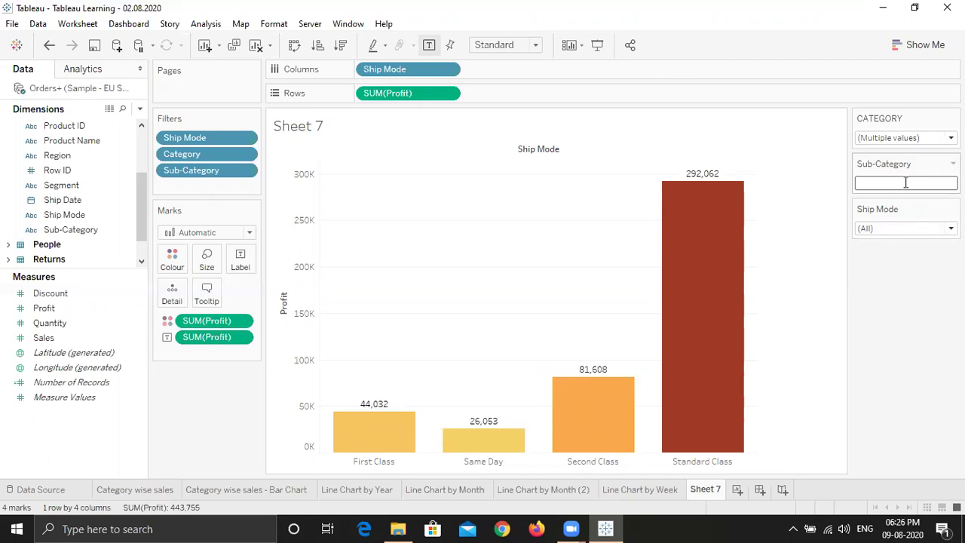
{"action": "type", "text": "book"}
{"action": "key", "text": "Return"}
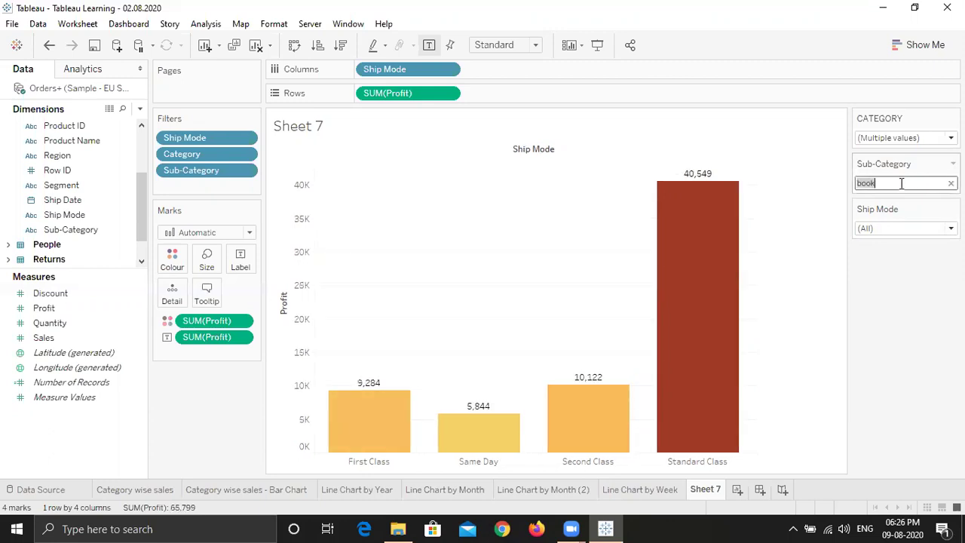
{"action": "left_click", "coordinate": [907, 183]}
{"action": "mouse_move", "coordinate": [700, 182]}
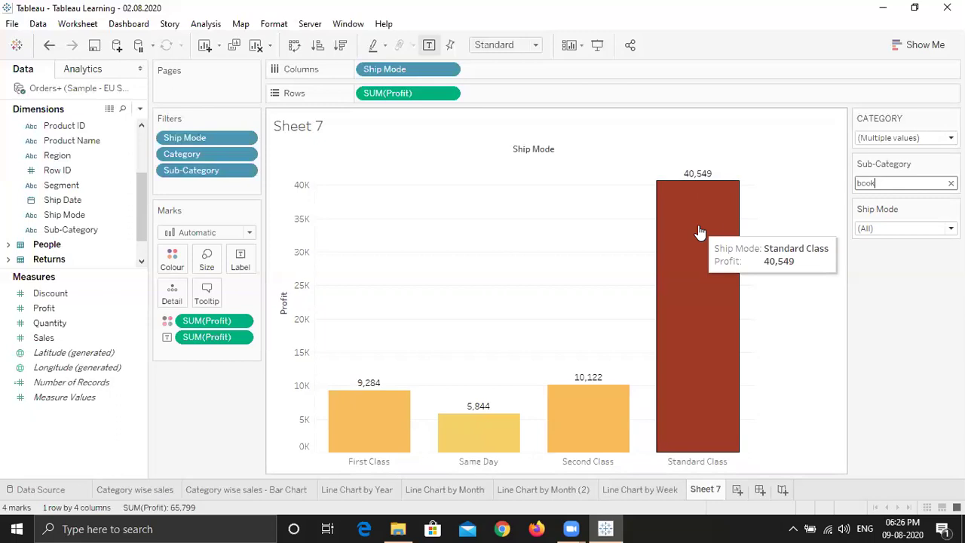
Step: Replace the Sub-Category wildcard text with "furnish" and apply it to the chart
{"action": "key", "text": "BackSpace"}
{"action": "key", "text": "BackSpace"}
{"action": "key", "text": "BackSpace"}
{"action": "key", "text": "BackSpace"}
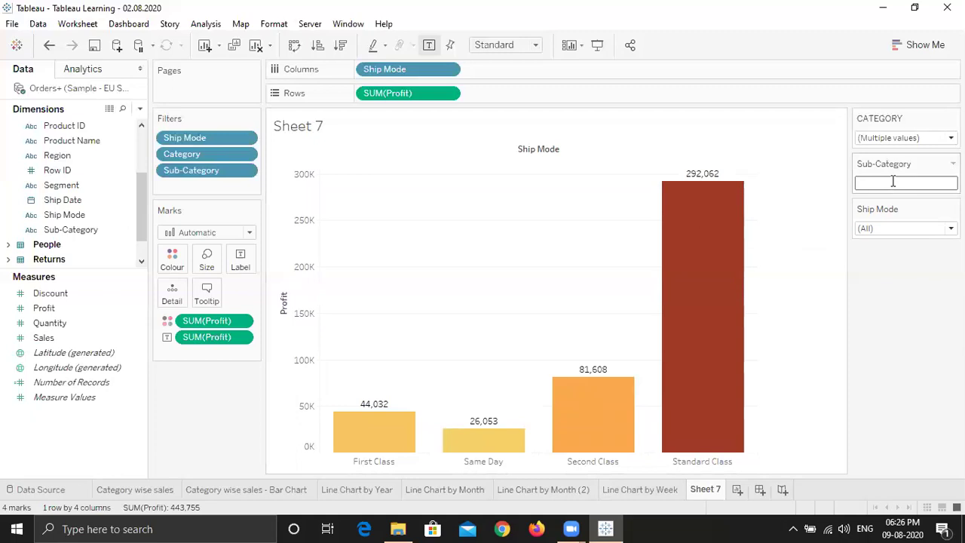
{"action": "type", "text": "furnish"}
{"action": "key", "text": "Return"}
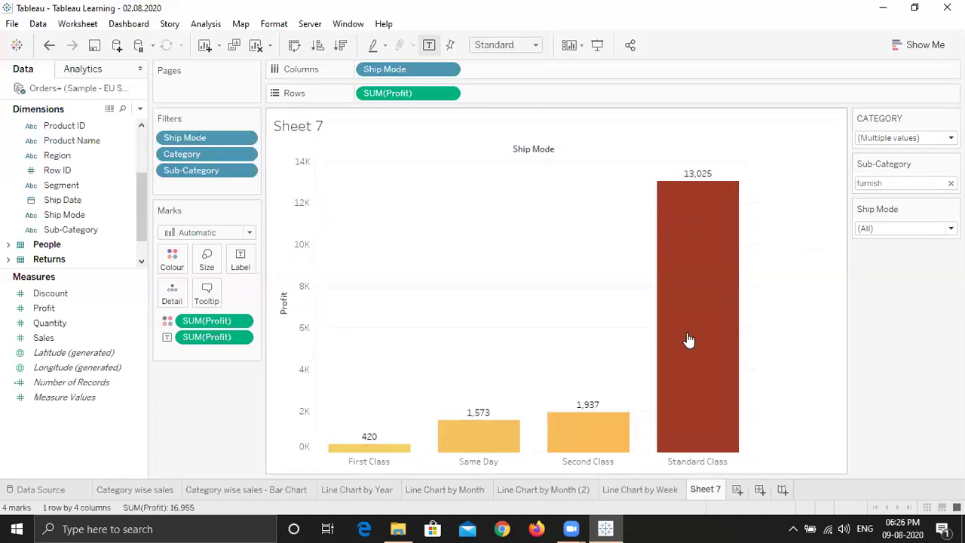
Step: Clear the Sub-Category wildcard text and switch the filter control to Multiple Values (dropdown)
{"action": "left_click", "coordinate": [894, 185]}
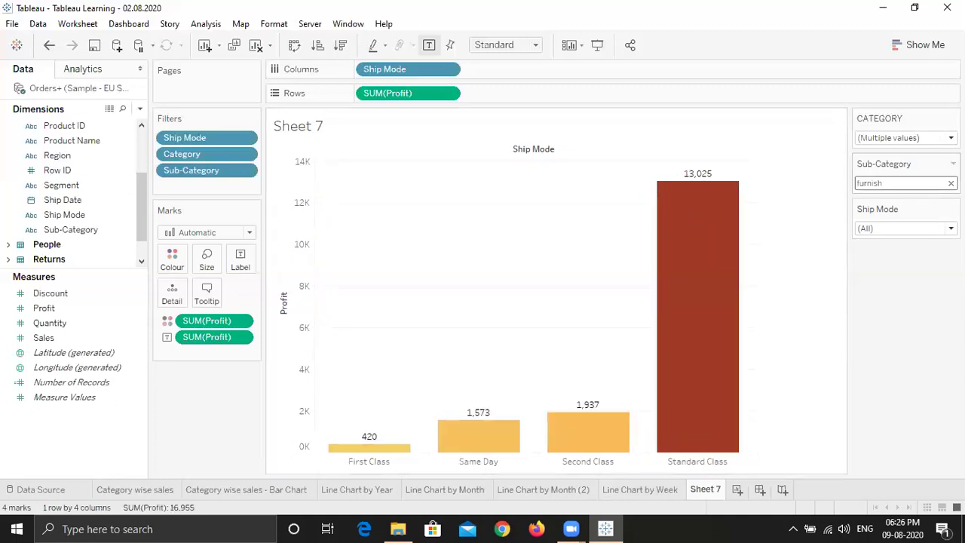
{"action": "key", "text": "ctrl+a"}
{"action": "key", "text": "BackSpace"}
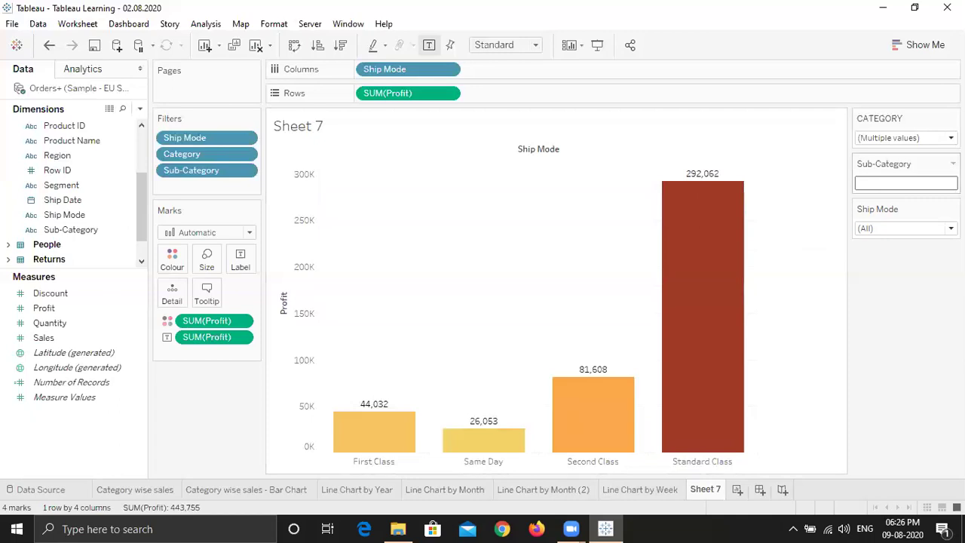
{"action": "left_click", "coordinate": [916, 164]}
{"action": "left_click", "coordinate": [953, 163]}
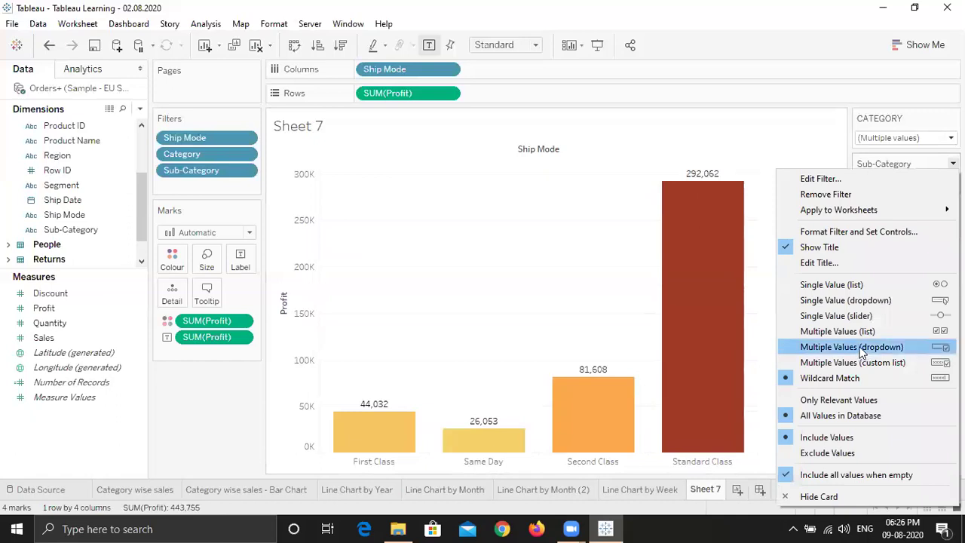
{"action": "left_click", "coordinate": [862, 348]}
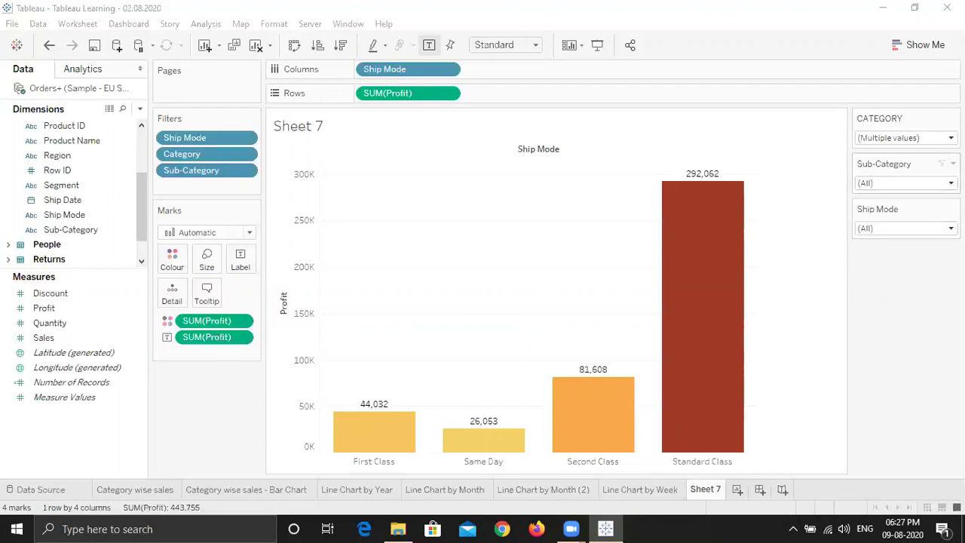
Step: Limit the Category filter on Sheet 7 to Furniture by excluding Office Supplies and Technology
{"action": "left_click", "coordinate": [889, 138]}
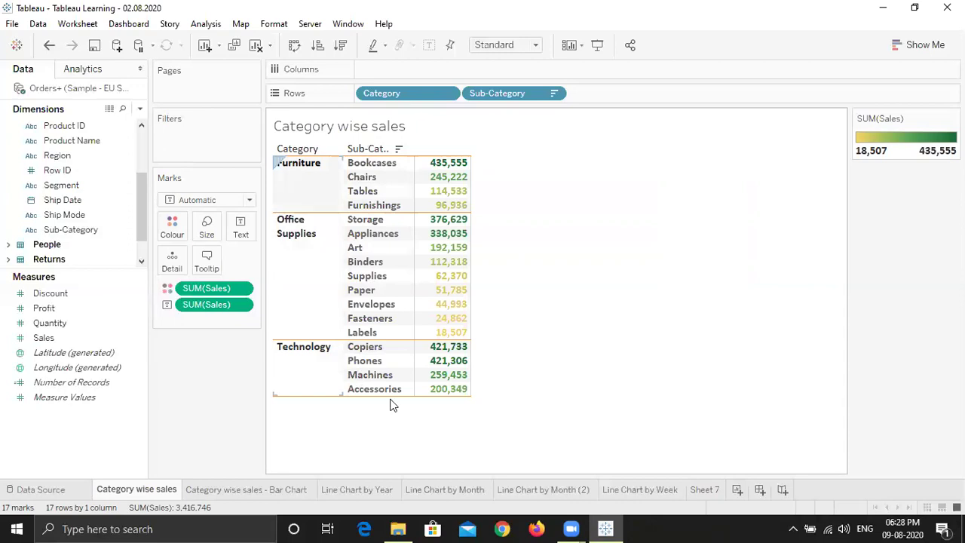
{"action": "left_click", "coordinate": [704, 490]}
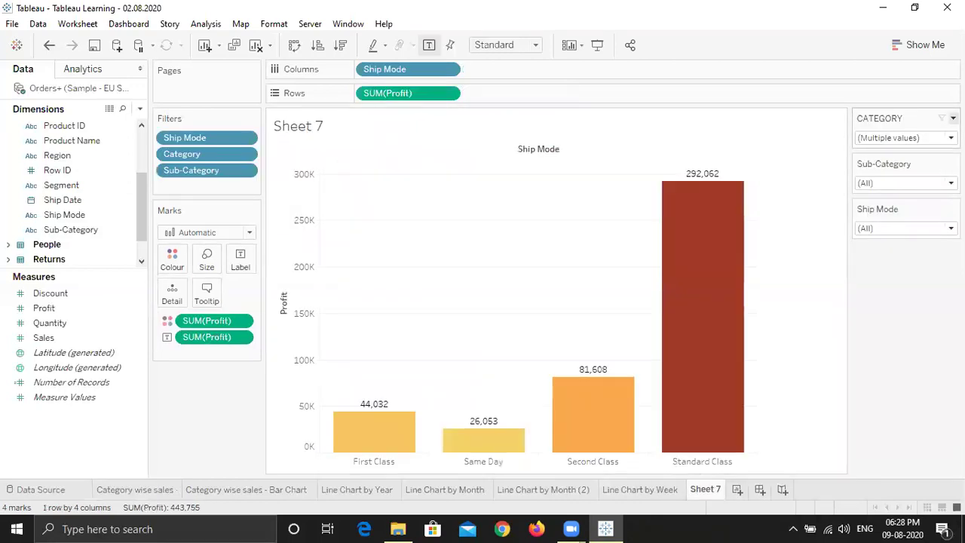
{"action": "left_click", "coordinate": [904, 138]}
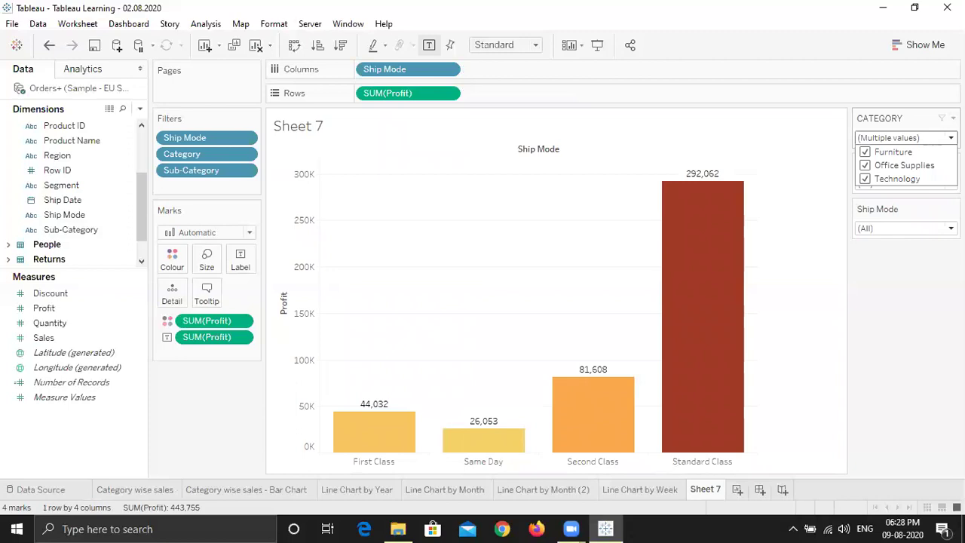
{"action": "left_click", "coordinate": [866, 166]}
{"action": "left_click", "coordinate": [865, 179]}
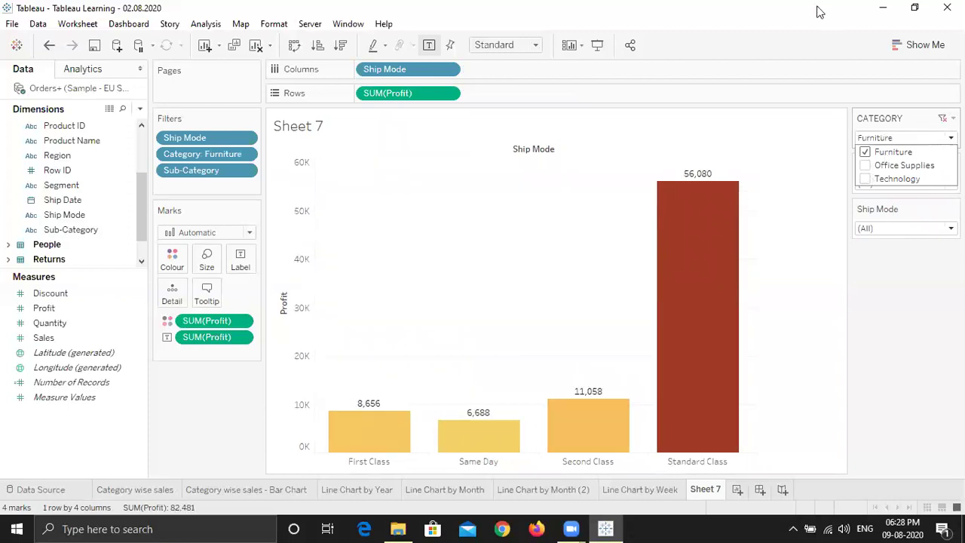
Step: Check the sub-categories on the Category wise sales sheet, and exclude and re-include Storage in Sheet 7's Sub-Category filter
{"action": "left_click", "coordinate": [165, 491]}
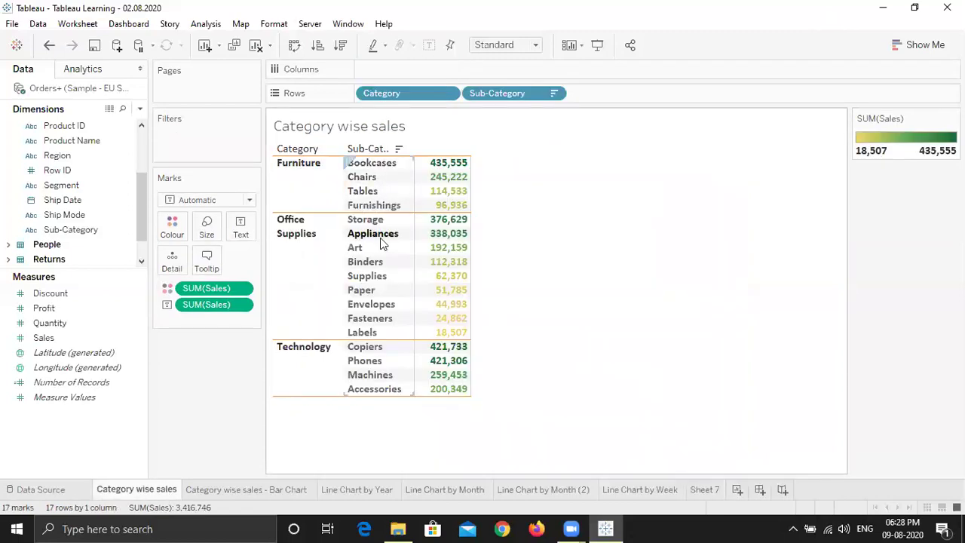
{"action": "left_click", "coordinate": [711, 490]}
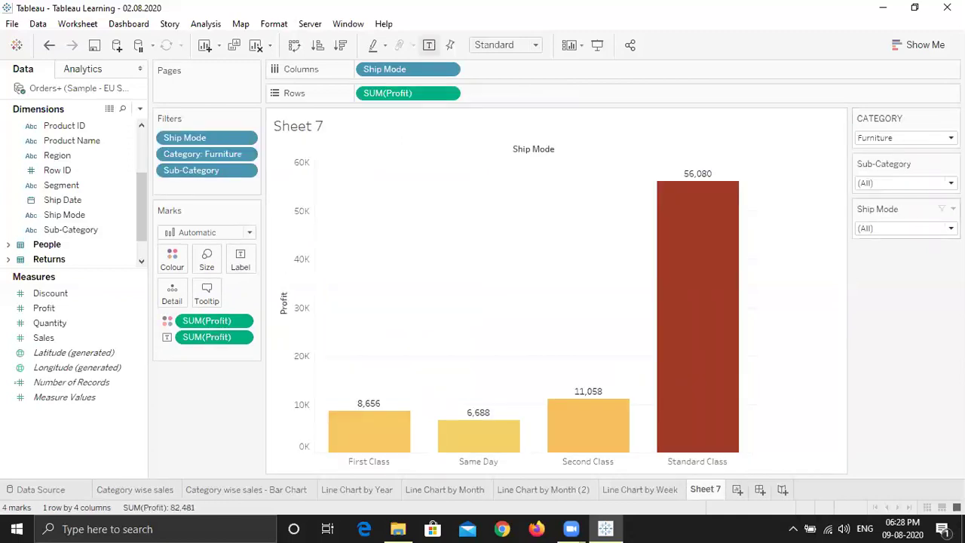
{"action": "left_click", "coordinate": [904, 183]}
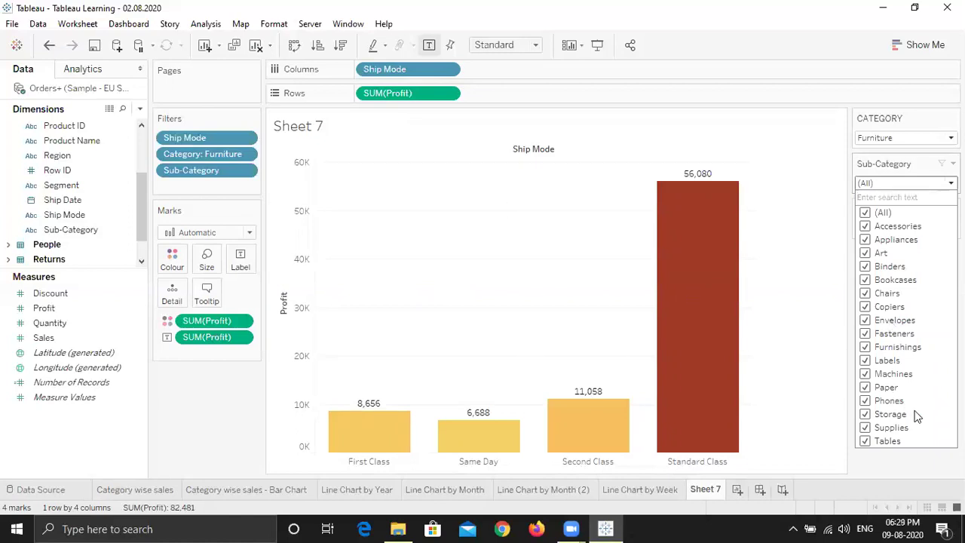
{"action": "left_click", "coordinate": [864, 414]}
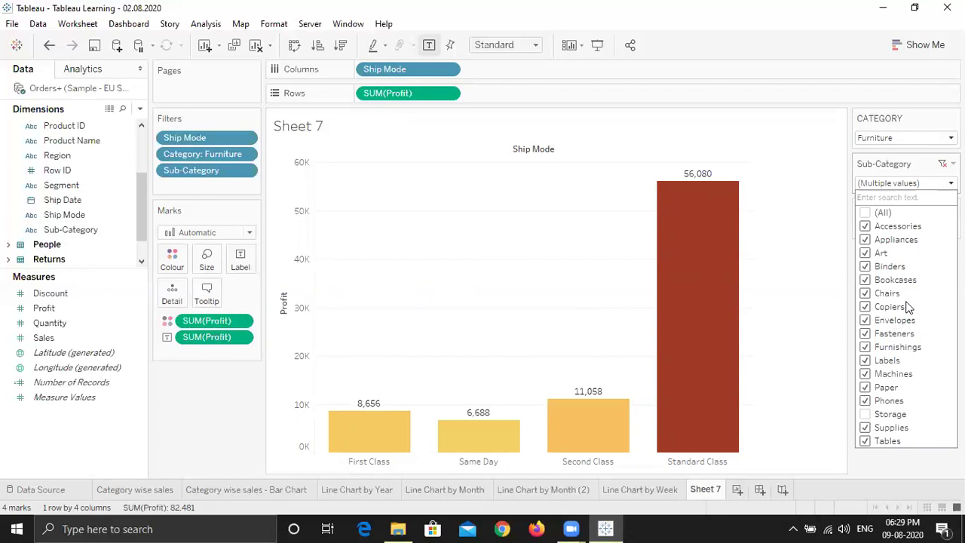
{"action": "left_click", "coordinate": [865, 414]}
{"action": "left_click", "coordinate": [829, 164]}
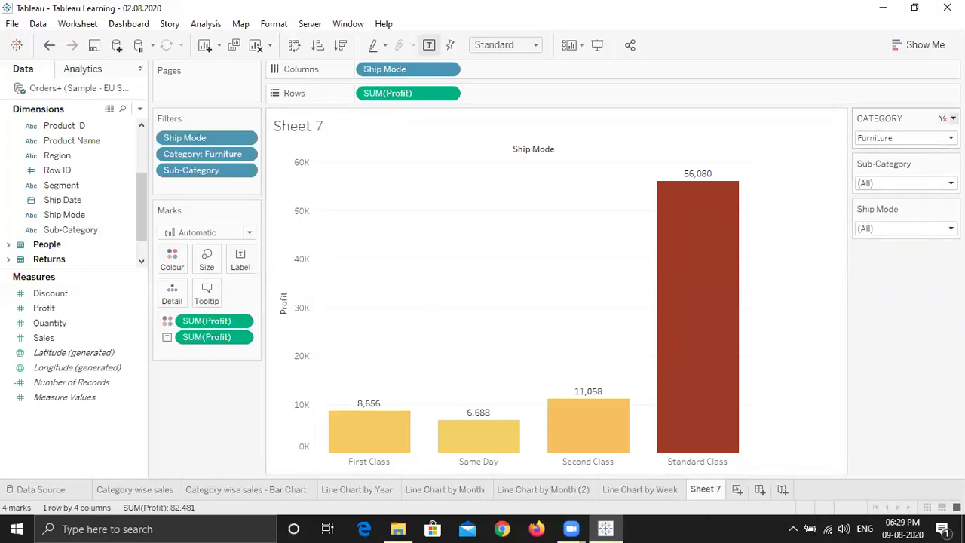
Step: Set the Sub-Category filter control to Only Relevant Values and check its dropdown values and the active option
{"action": "left_click", "coordinate": [953, 118]}
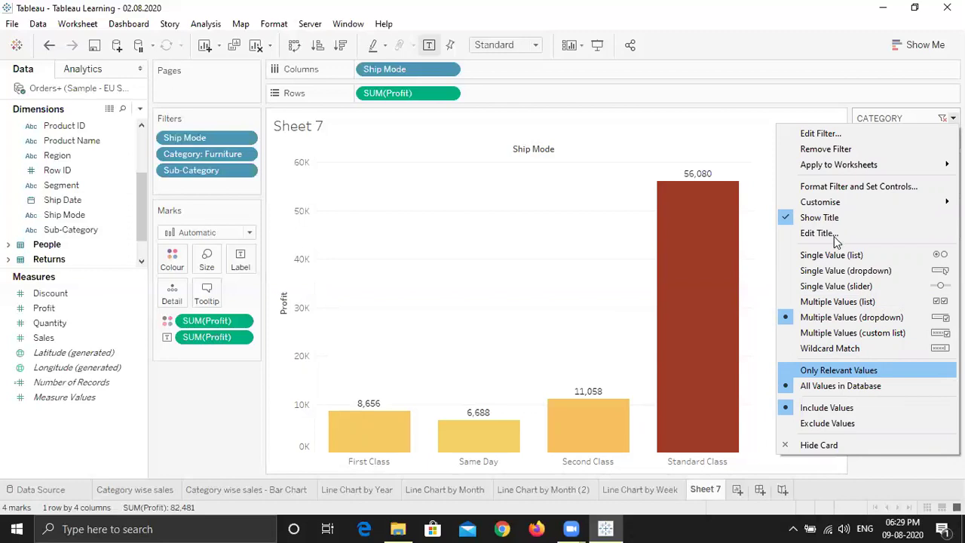
{"action": "key", "text": "Escape"}
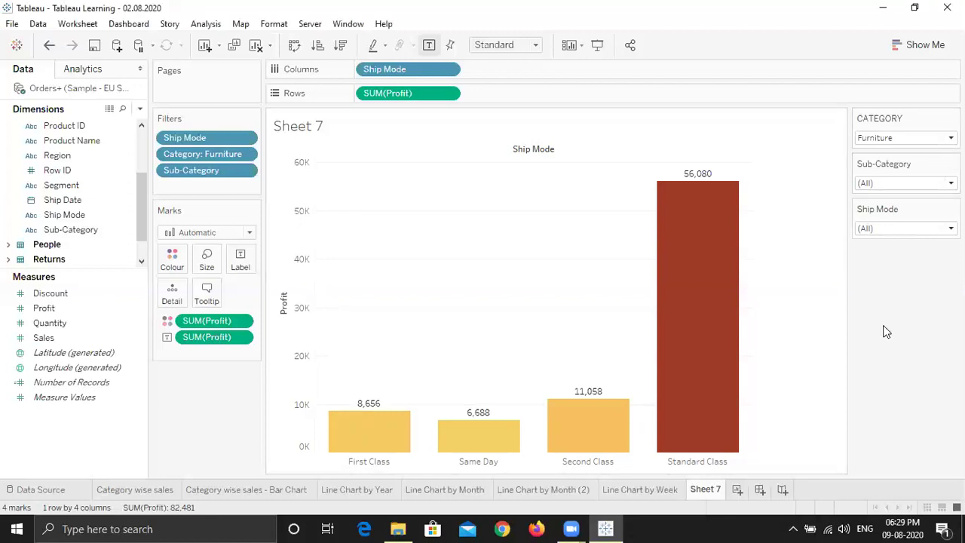
{"action": "left_click", "coordinate": [953, 164]}
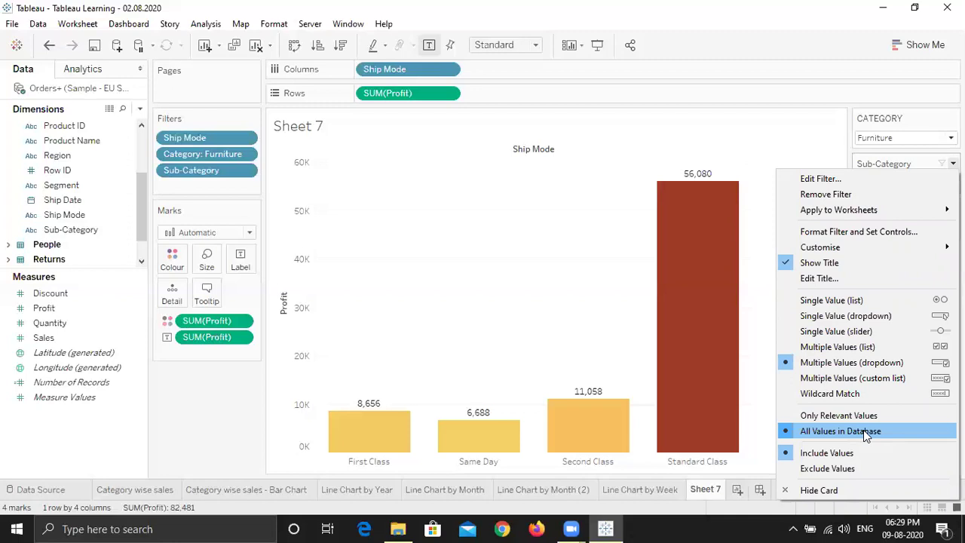
{"action": "left_click", "coordinate": [865, 420]}
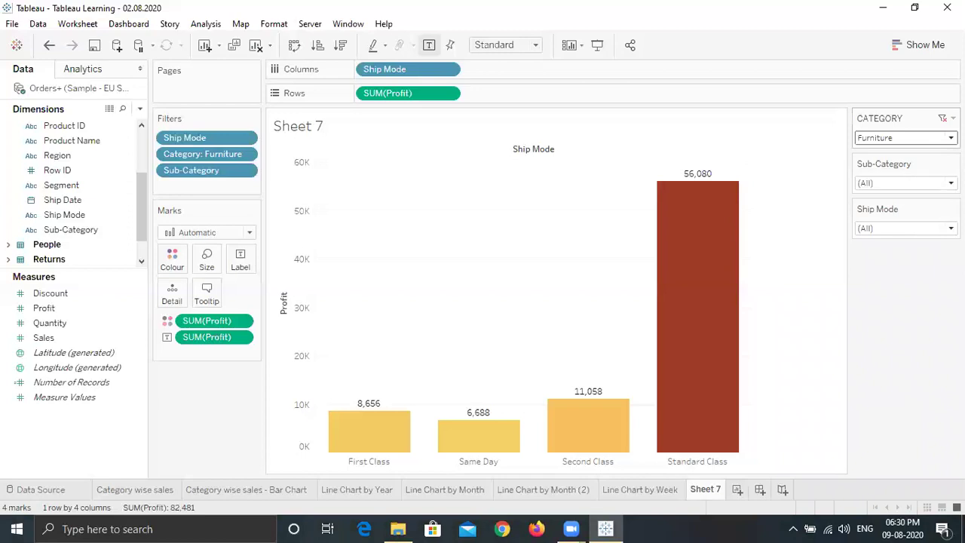
{"action": "left_click", "coordinate": [904, 183]}
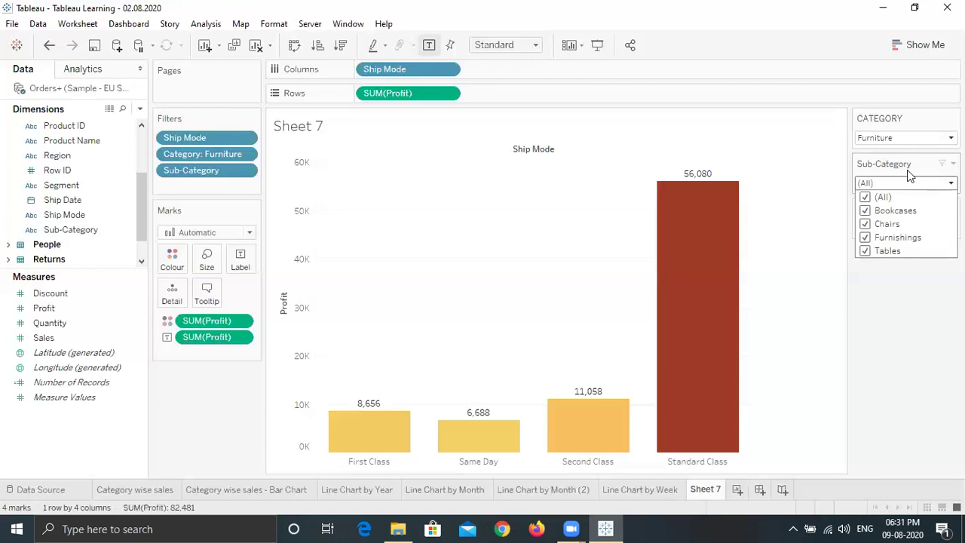
{"action": "left_click", "coordinate": [953, 163]}
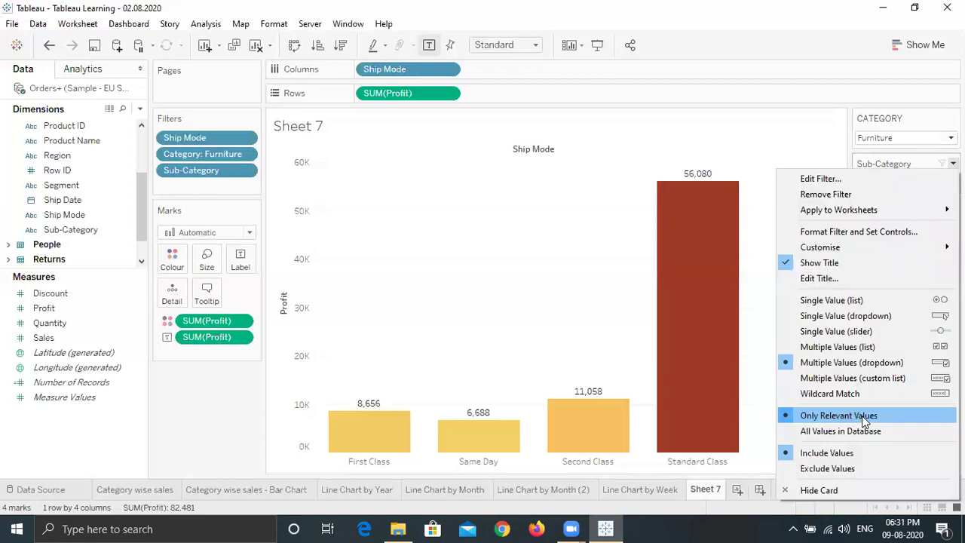
{"action": "left_click", "coordinate": [784, 145]}
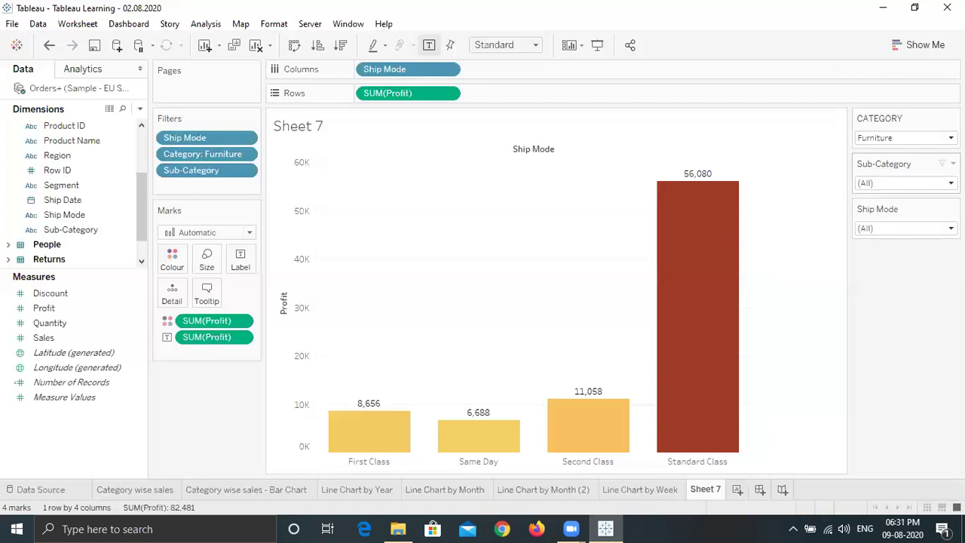
Step: Switch the Category filter from Furniture to Technology only and check which values the Sub-Category filter offers
{"action": "left_click", "coordinate": [878, 138]}
{"action": "left_click", "coordinate": [868, 155]}
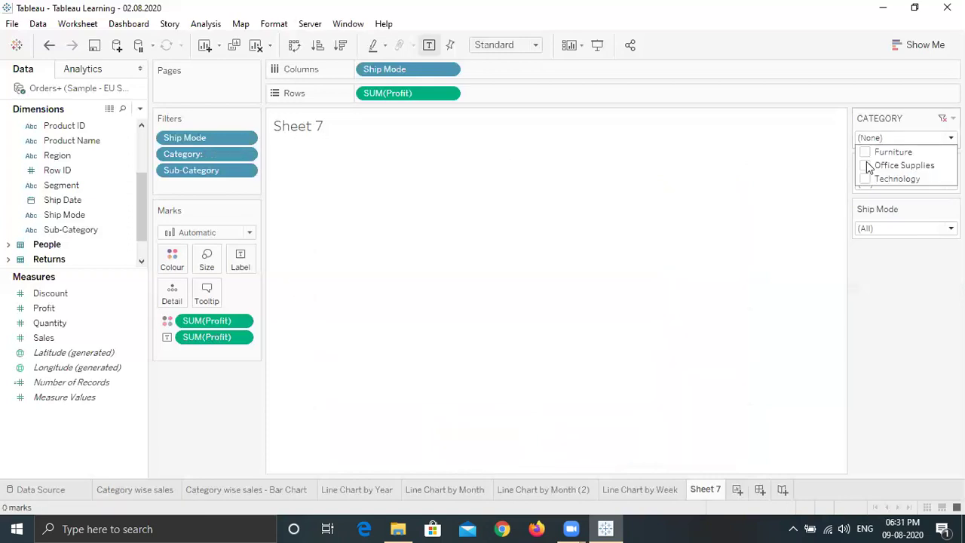
{"action": "left_click", "coordinate": [867, 180]}
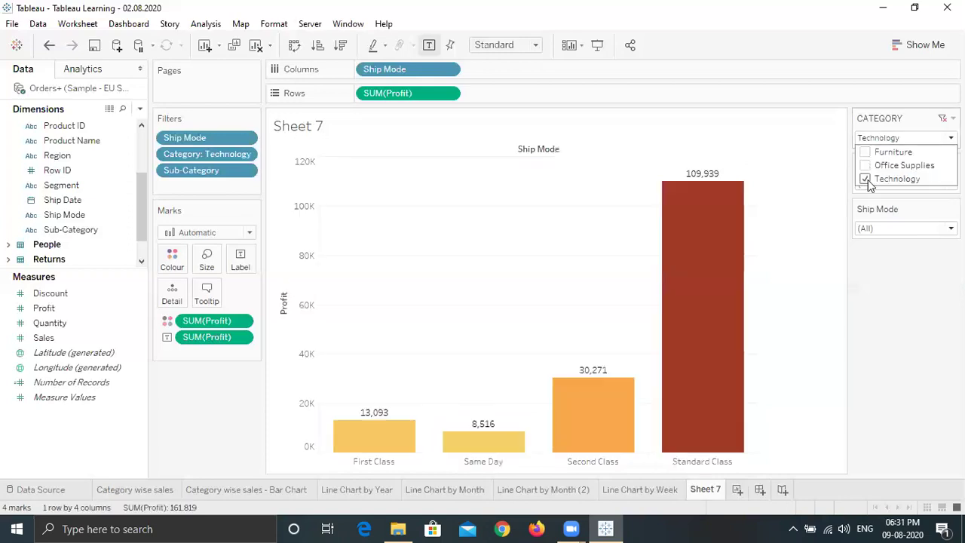
{"action": "left_click", "coordinate": [914, 302]}
{"action": "left_click", "coordinate": [908, 184]}
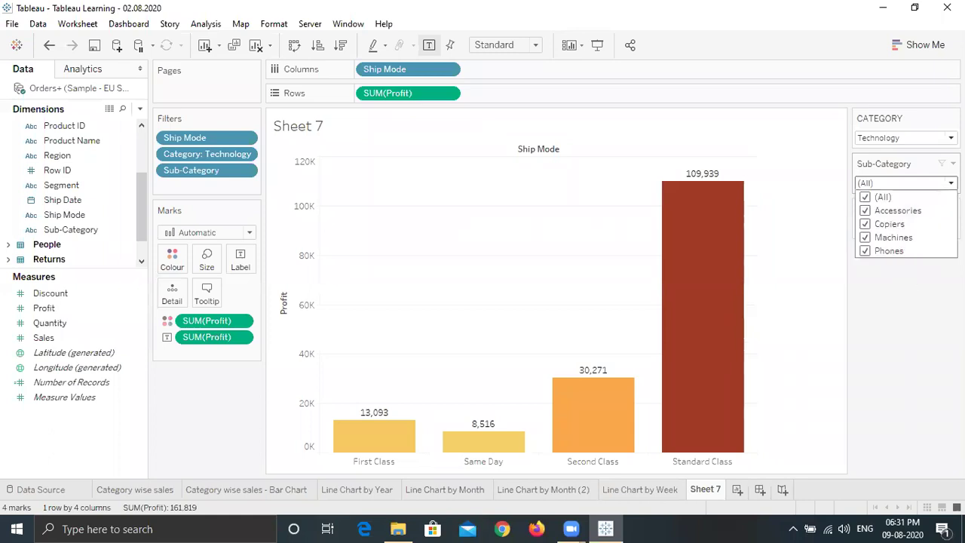
{"action": "key", "text": "Escape"}
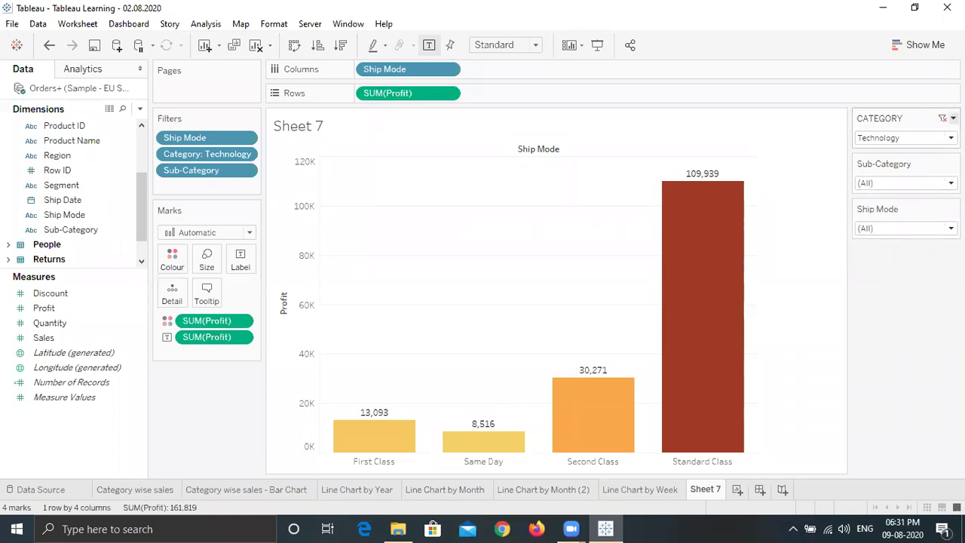
Step: Limit the Category filter to Office Supplies only and check the values offered by the Sub-Category filter
{"action": "left_click", "coordinate": [905, 138]}
{"action": "left_click", "coordinate": [865, 165]}
{"action": "left_click", "coordinate": [867, 179]}
{"action": "left_click", "coordinate": [905, 183]}
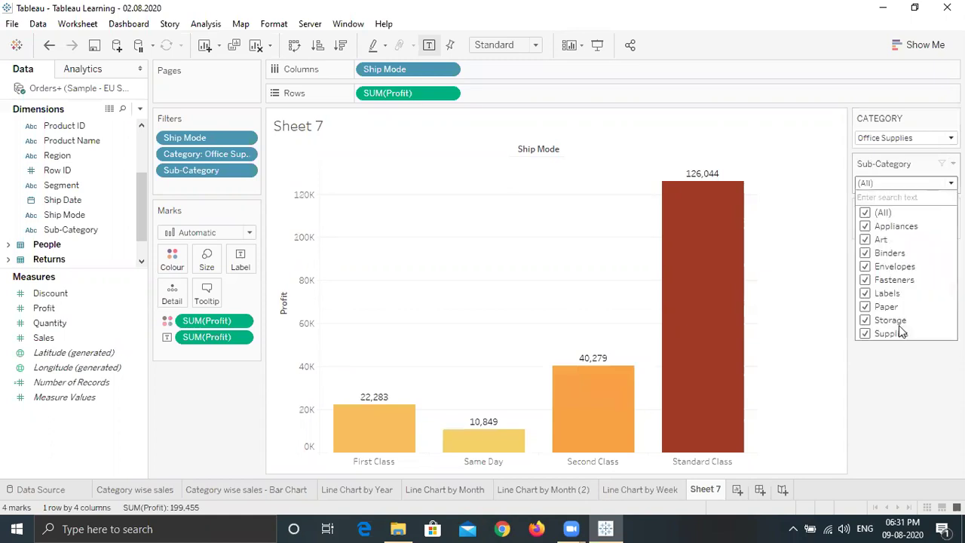
{"action": "key", "text": "Escape"}
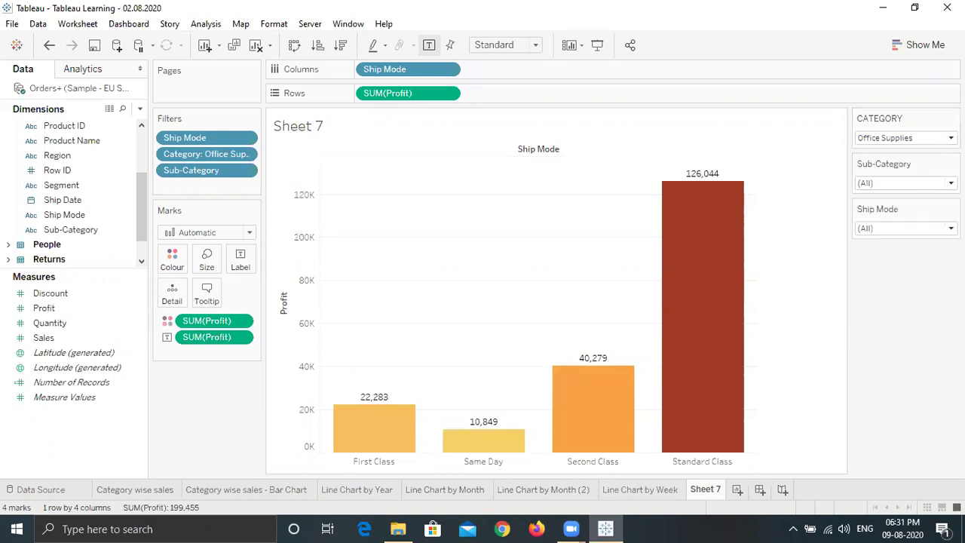
Step: Include Technology alongside Office Supplies in the Category filter and check the combined Sub-Category values
{"action": "left_click", "coordinate": [905, 138]}
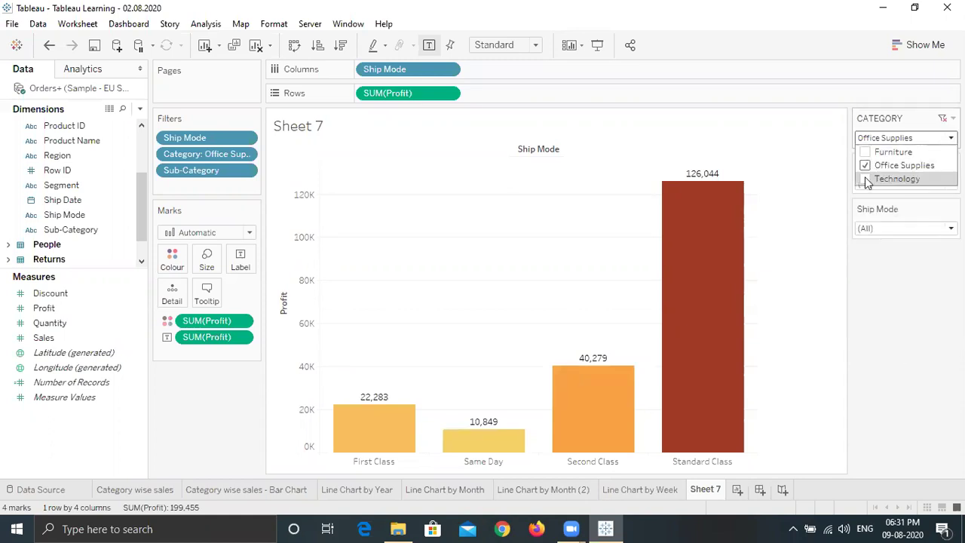
{"action": "left_click", "coordinate": [926, 208]}
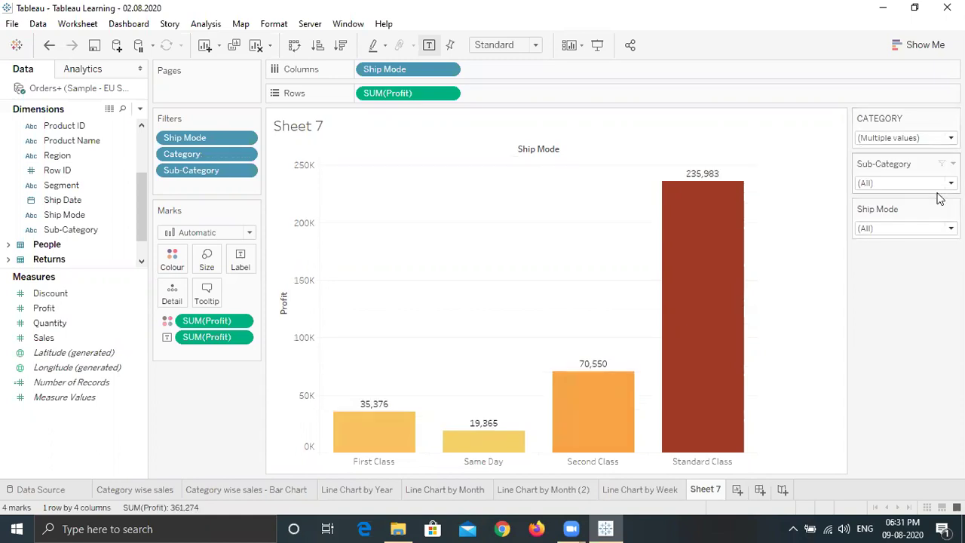
{"action": "left_click", "coordinate": [909, 183]}
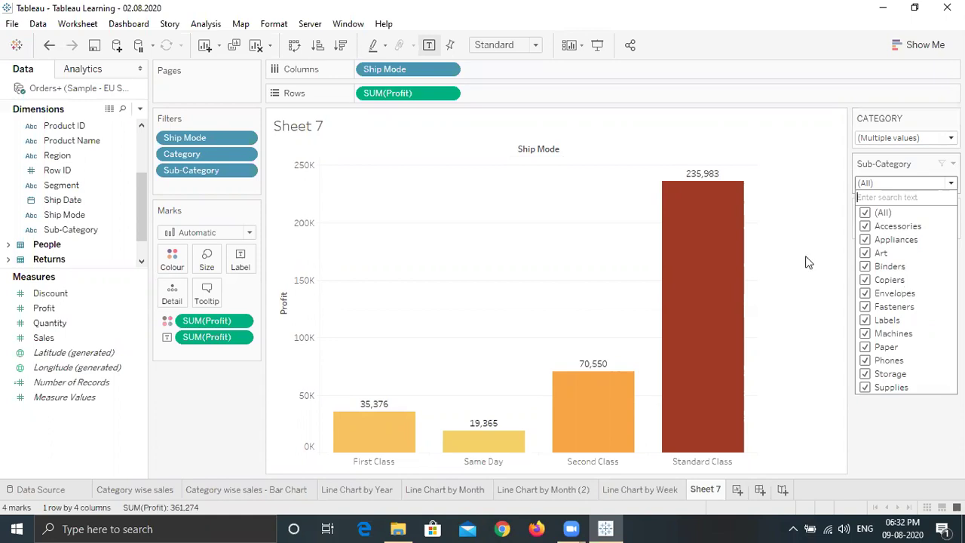
{"action": "left_click", "coordinate": [653, 173]}
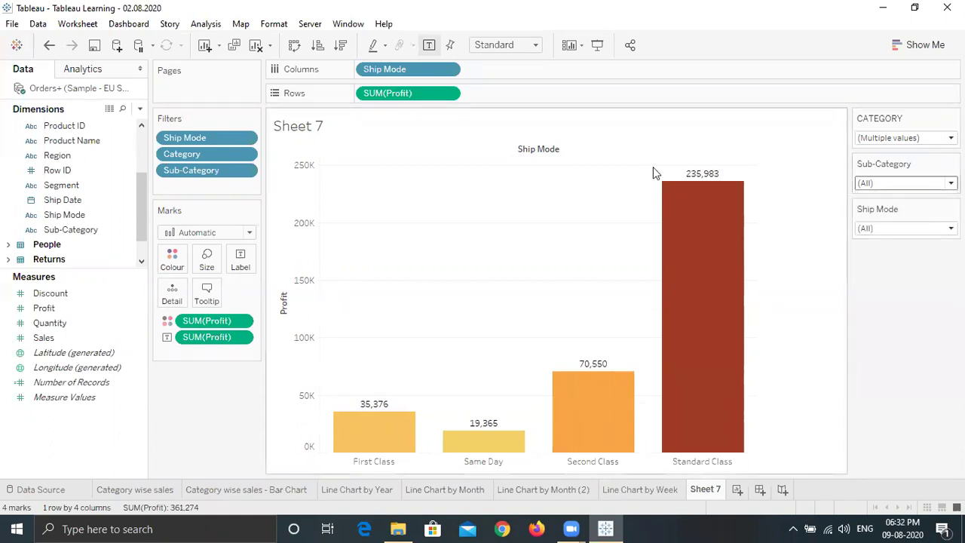
Step: Examine the Category filter's control options, including its relevant-values and include or exclude settings
{"action": "left_click", "coordinate": [869, 123]}
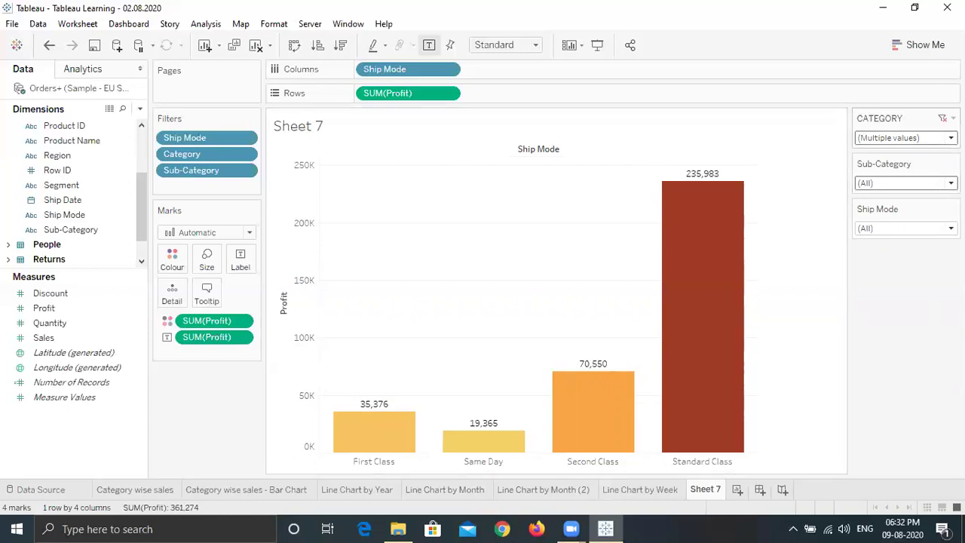
{"action": "left_click", "coordinate": [905, 138]}
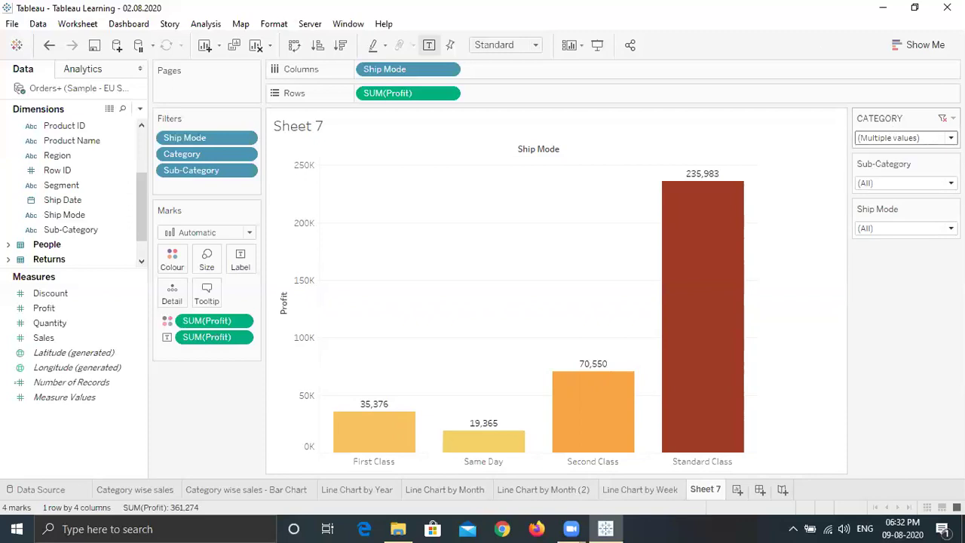
{"action": "left_click", "coordinate": [953, 118]}
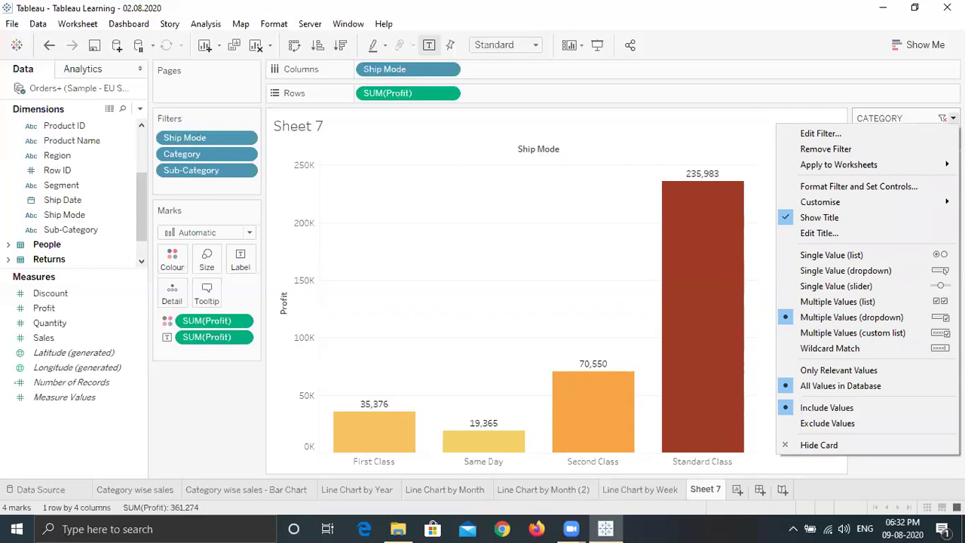
{"action": "key", "text": "Escape"}
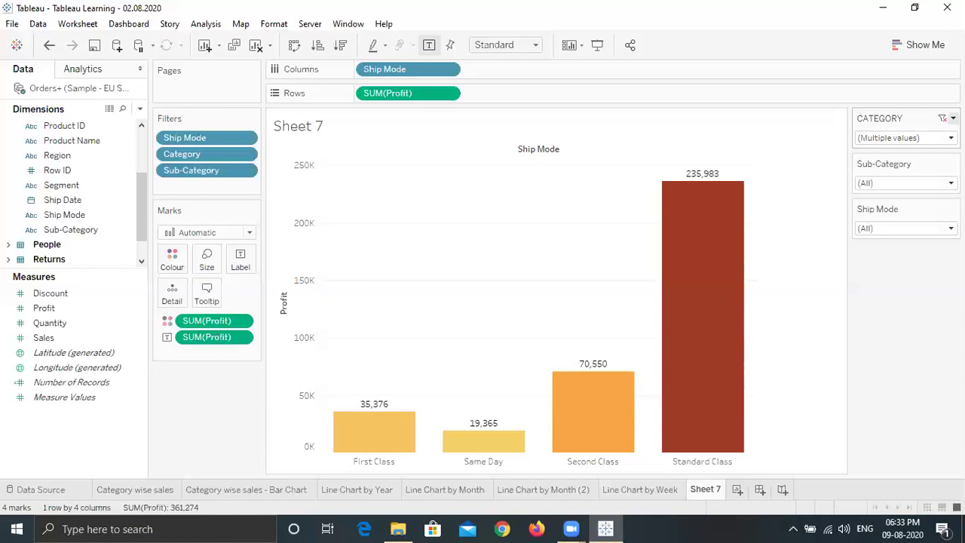
{"action": "left_click", "coordinate": [953, 118]}
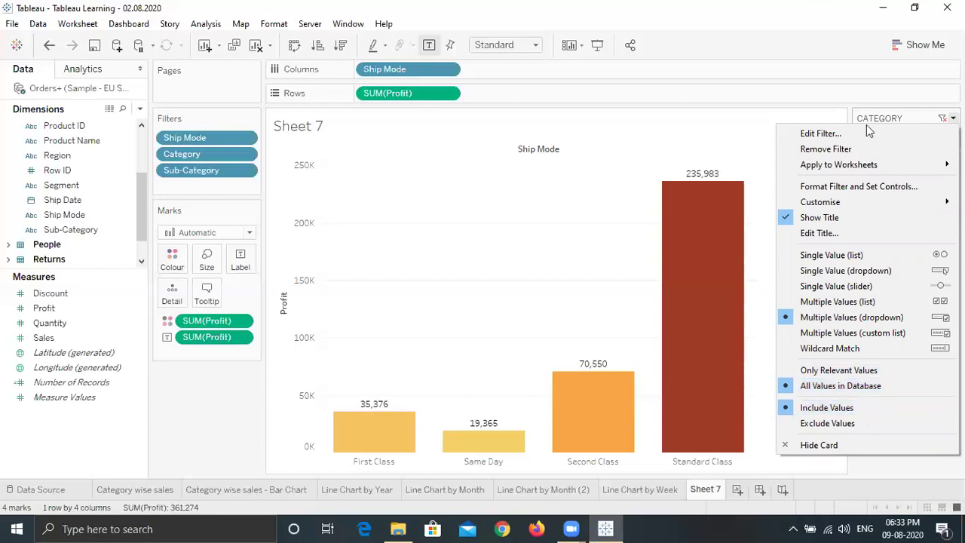
{"action": "key", "text": "Escape"}
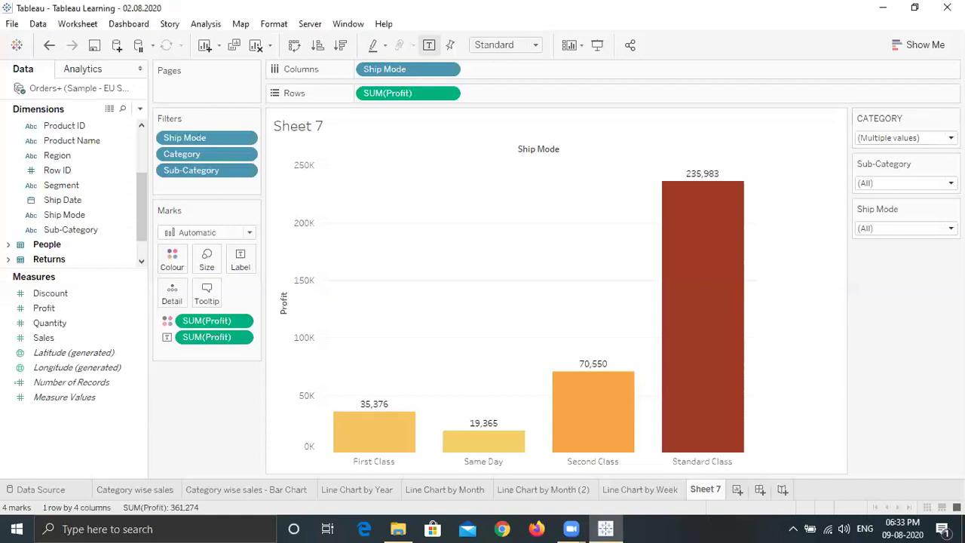
Step: Switch the Category filter to Exclude Values and set Furniture as the only excluded category
{"action": "right_click", "coordinate": [868, 408]}
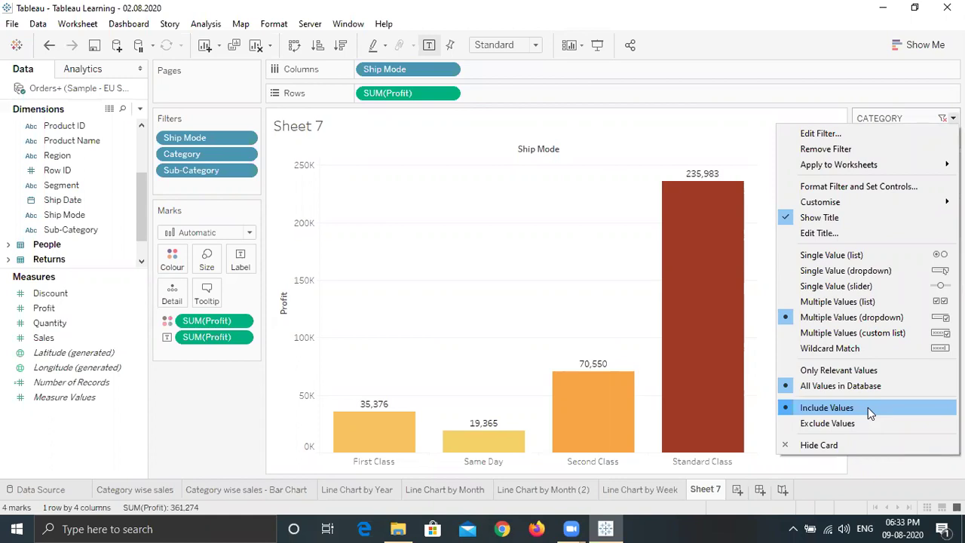
{"action": "left_click", "coordinate": [866, 426]}
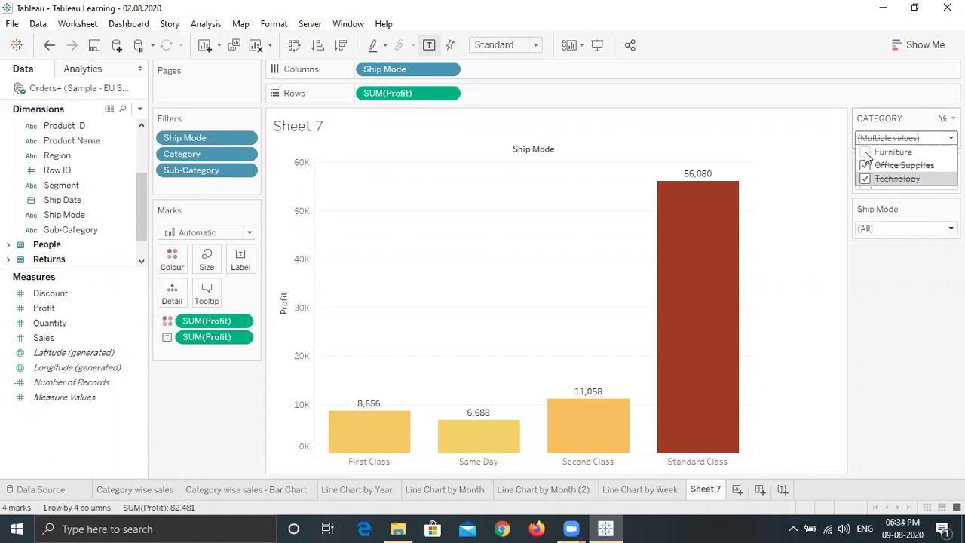
{"action": "left_click", "coordinate": [865, 153]}
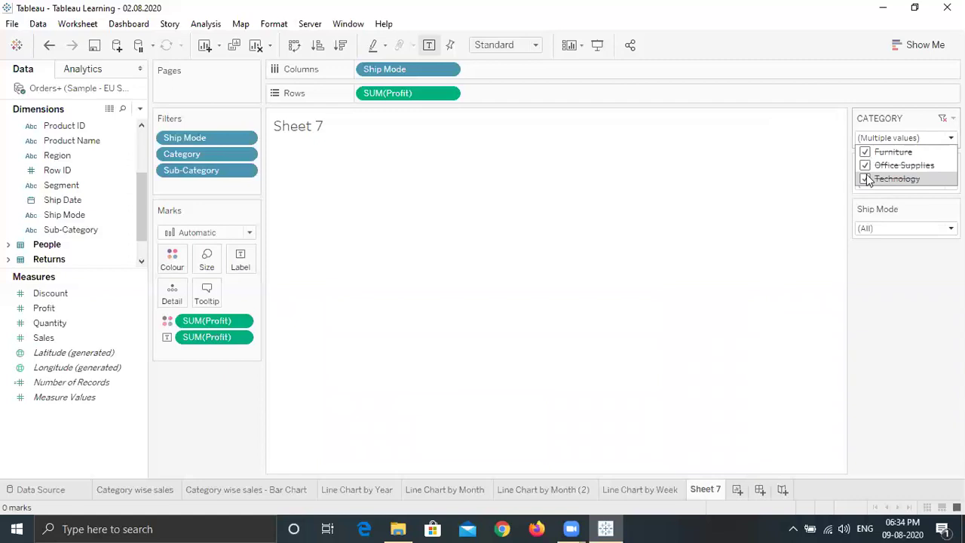
{"action": "left_click", "coordinate": [866, 179]}
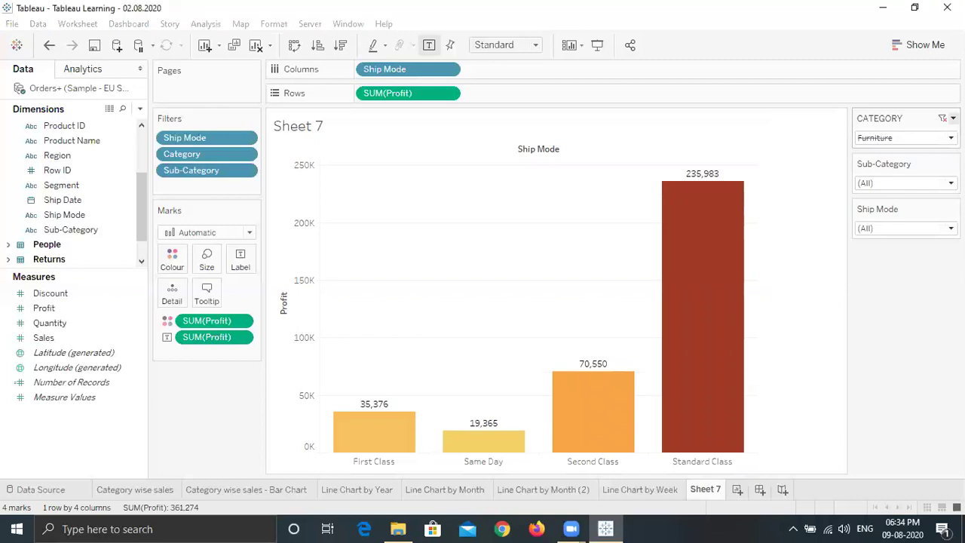
Step: Hide the Category filter card on Sheet 7 and show the Category filter again
{"action": "right_click", "coordinate": [919, 279]}
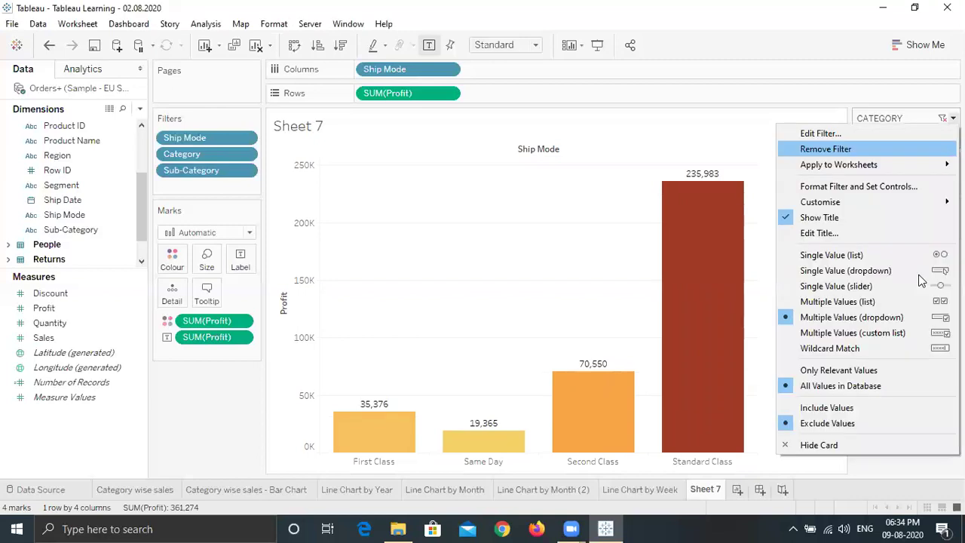
{"action": "left_click", "coordinate": [866, 444]}
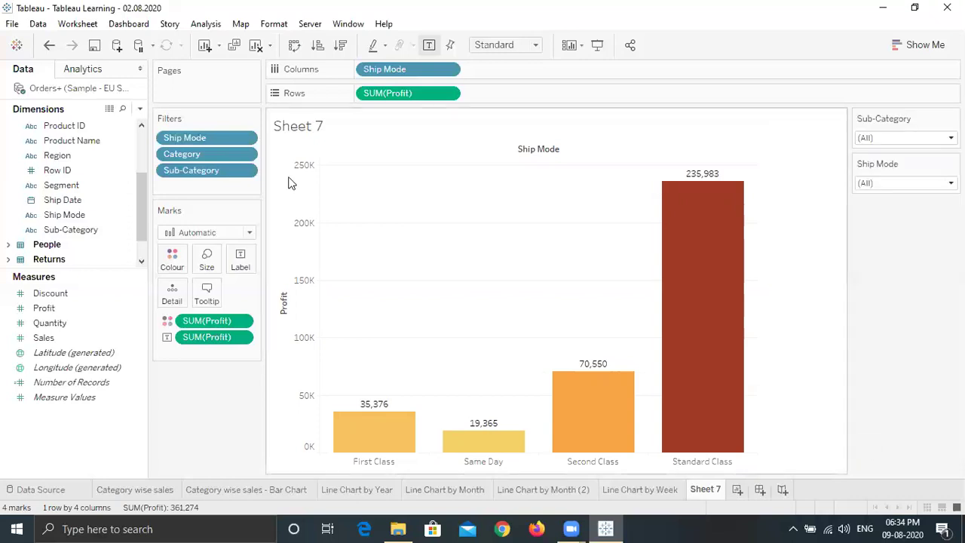
{"action": "left_click", "coordinate": [246, 155]}
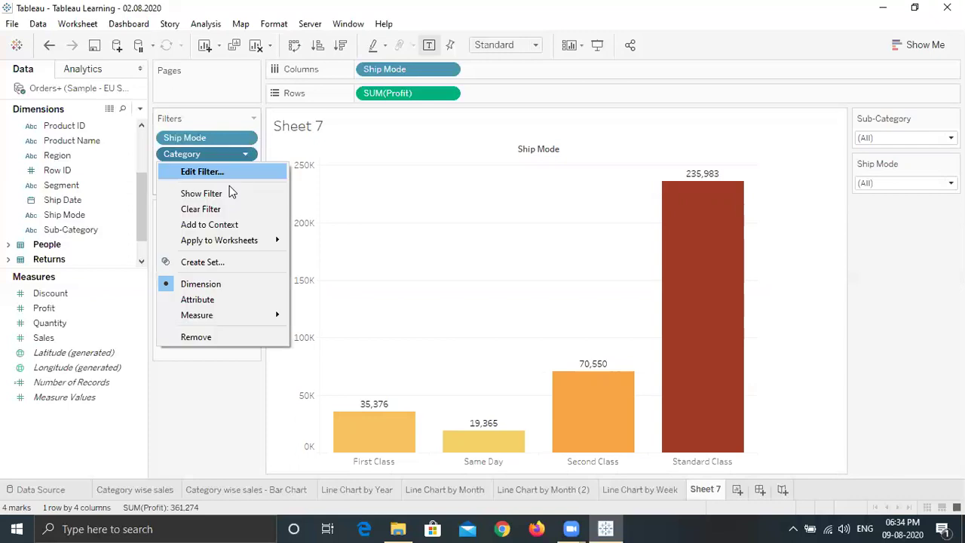
{"action": "left_click", "coordinate": [229, 192]}
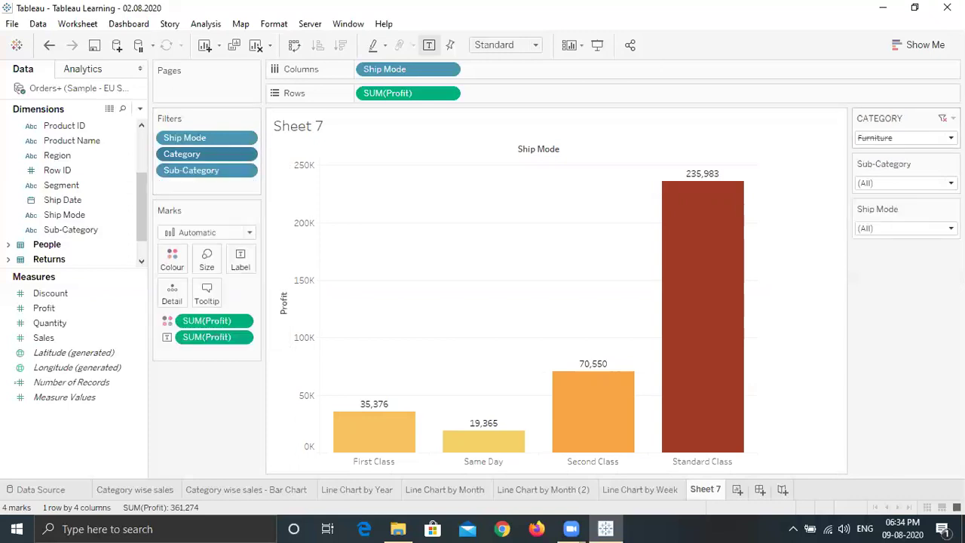
Step: Return the Category filter control to Include Values with Furniture as the included category
{"action": "left_click", "coordinate": [953, 119]}
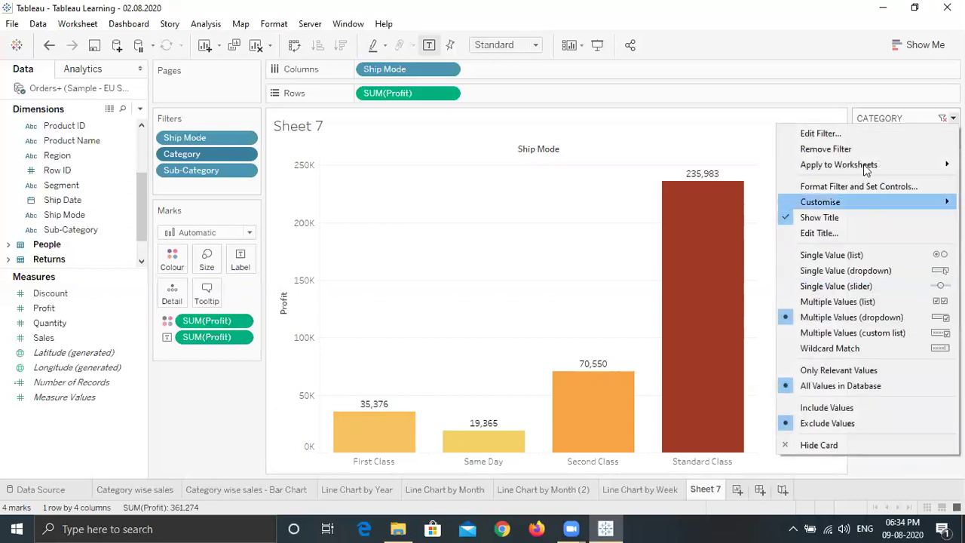
{"action": "mouse_move", "coordinate": [866, 171]}
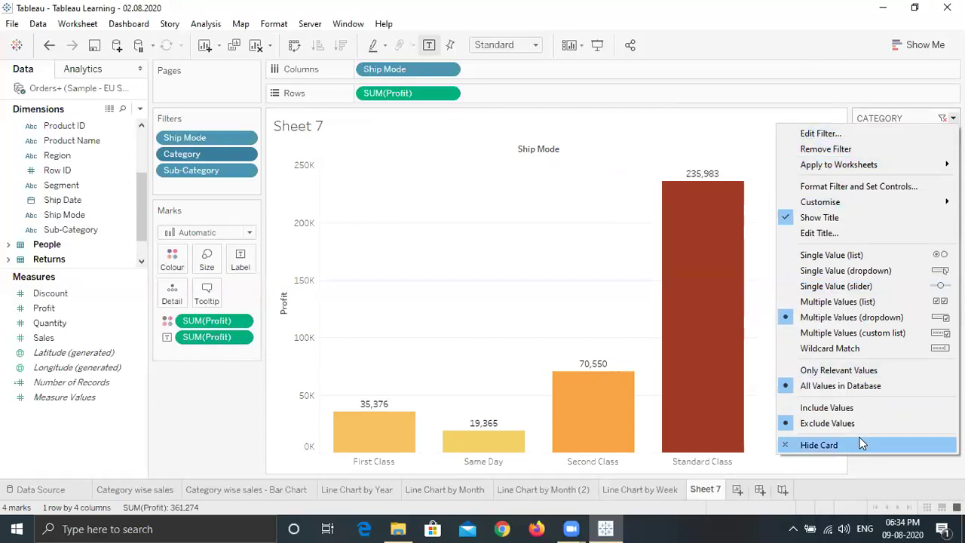
{"action": "left_click", "coordinate": [797, 60]}
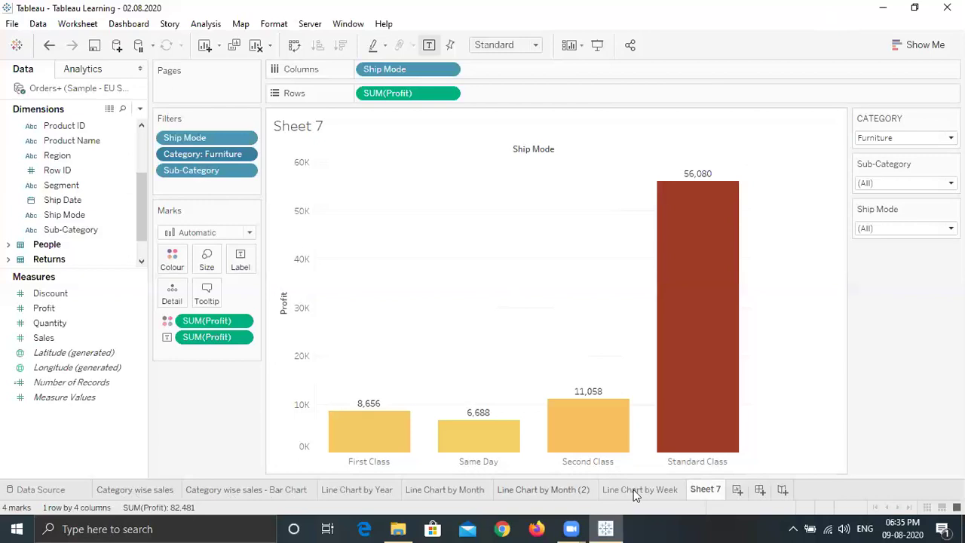
Step: Compare the two Line Chart by Month sheets and rename Line Chart by Month (2) as "Month on Month growth"
{"action": "left_click", "coordinate": [539, 490]}
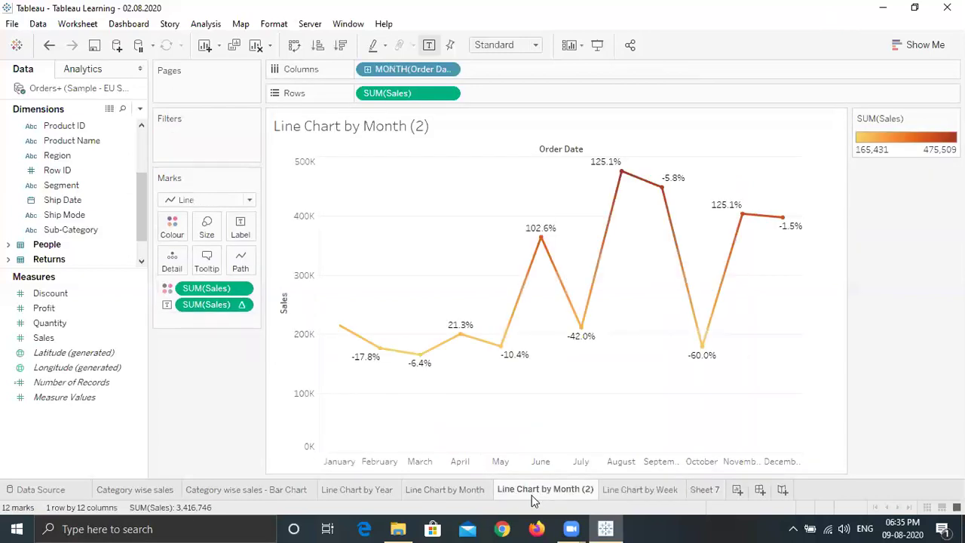
{"action": "left_click", "coordinate": [460, 492]}
{"action": "left_click", "coordinate": [526, 491]}
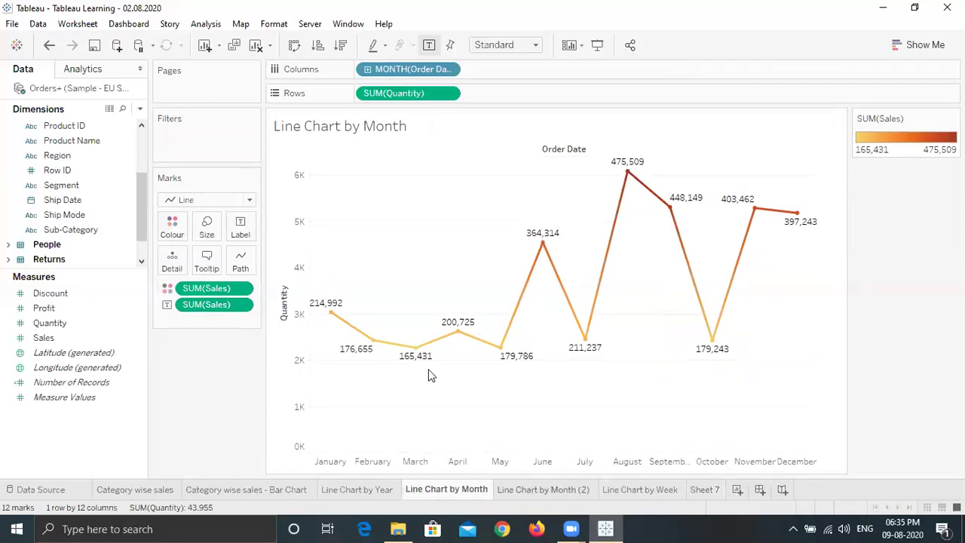
{"action": "double_click", "coordinate": [549, 489]}
{"action": "type", "text": "Month on Month "}
{"action": "type", "text": "group"}
{"action": "key", "text": "BackSpace"}
{"action": "key", "text": "BackSpace"}
{"action": "type", "text": "wth"}
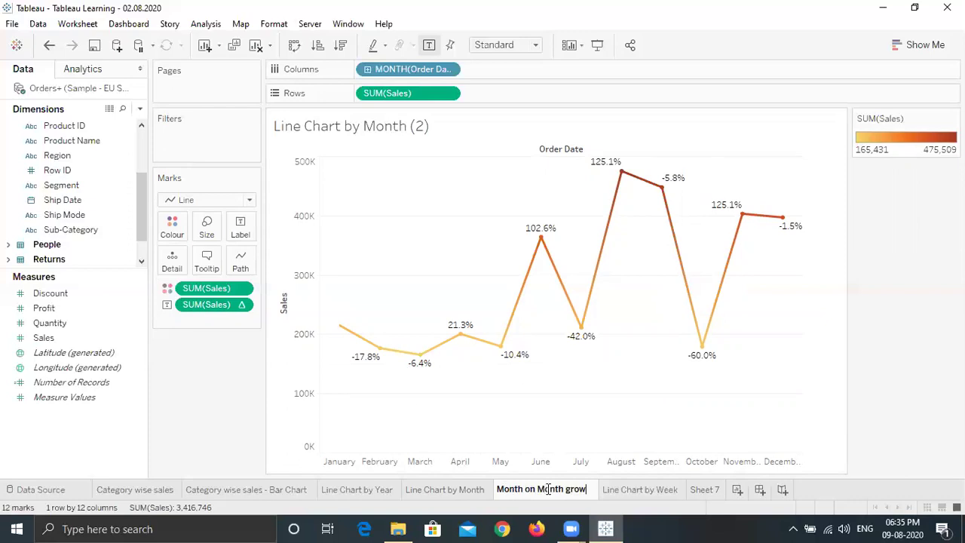
{"action": "key", "text": "Return"}
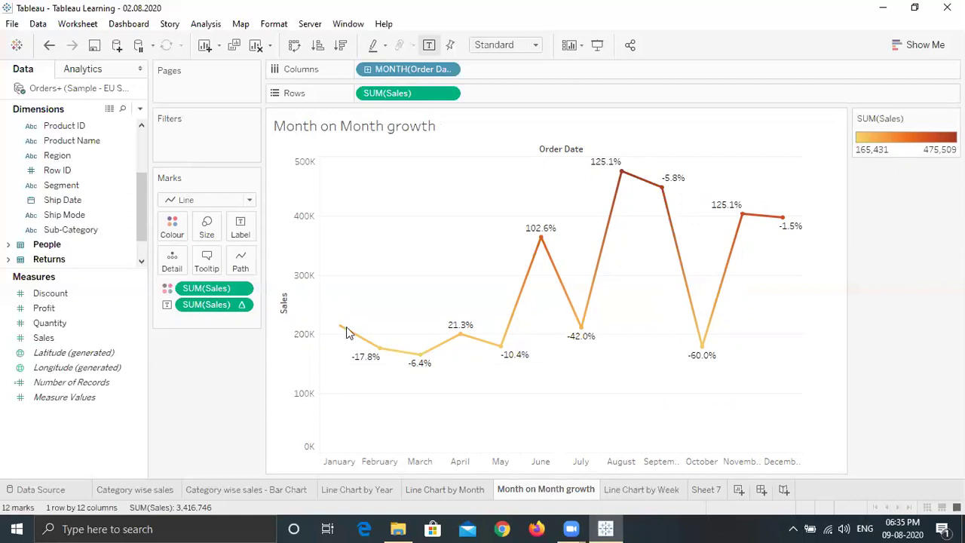
Step: Inspect the table calculation settings of the Sales label on the Month on Month growth sheet, and view the Line Chart by Week sheet
{"action": "left_click", "coordinate": [246, 304]}
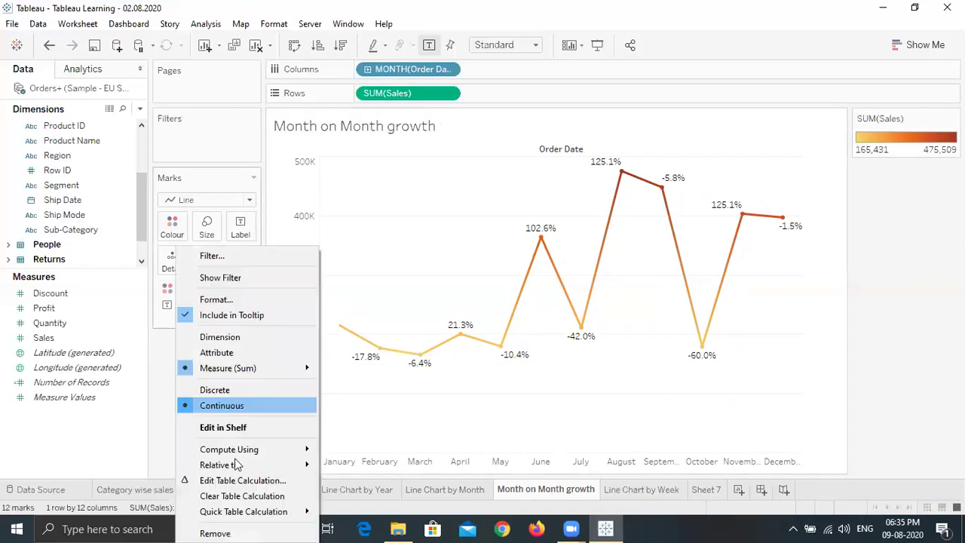
{"action": "key", "text": "Escape"}
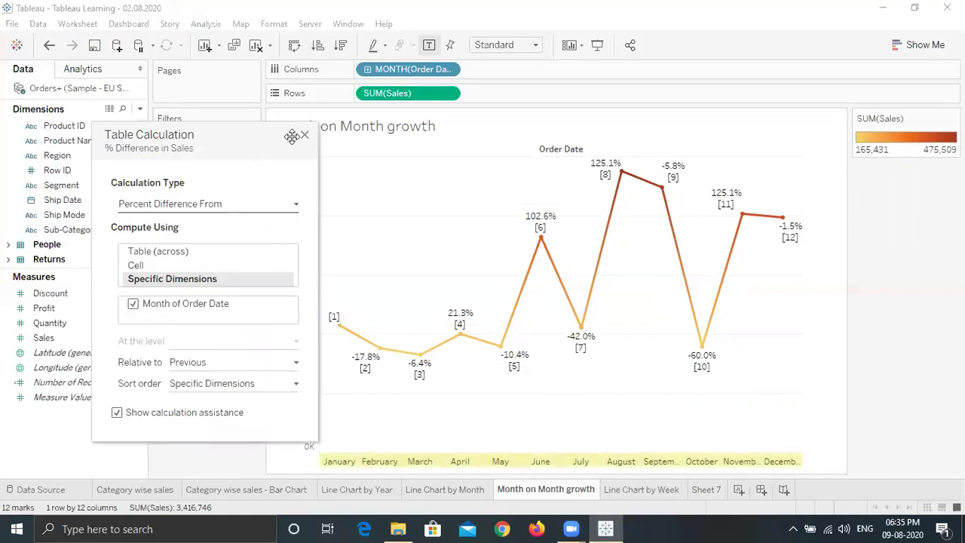
{"action": "left_click", "coordinate": [304, 135]}
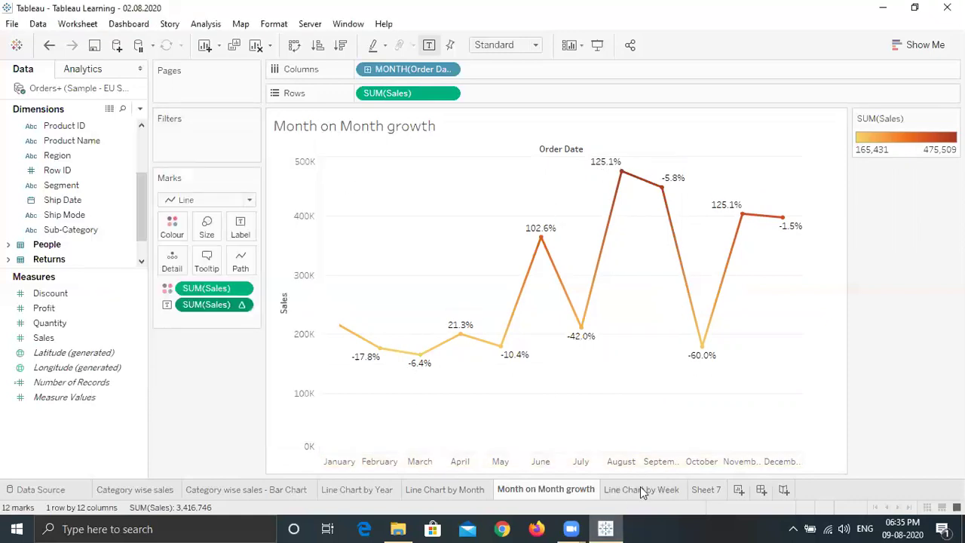
{"action": "left_click", "coordinate": [640, 489]}
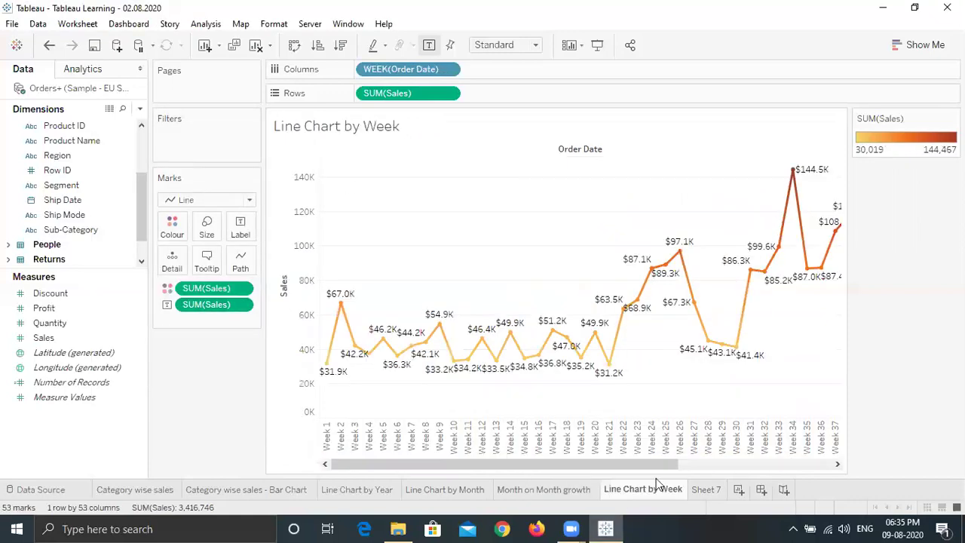
Step: Rename the Sheet 7 worksheet as "Using Quick Filters"
{"action": "left_click", "coordinate": [706, 489]}
{"action": "double_click", "coordinate": [709, 491]}
{"action": "type", "text": "F"}
{"action": "key", "text": "BackSpace"}
{"action": "type", "text": "Using Quick"}
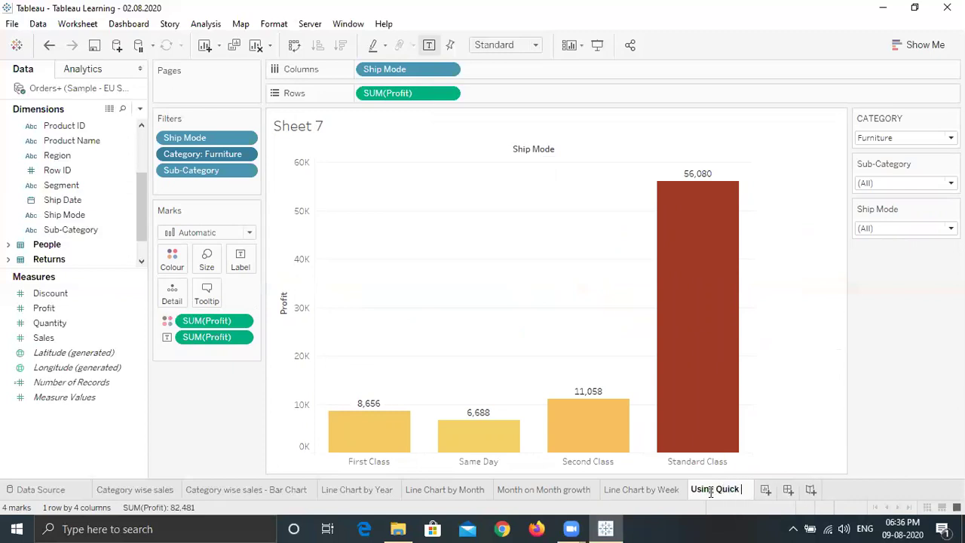
{"action": "type", "text": " Filters"}
{"action": "key", "text": "Return"}
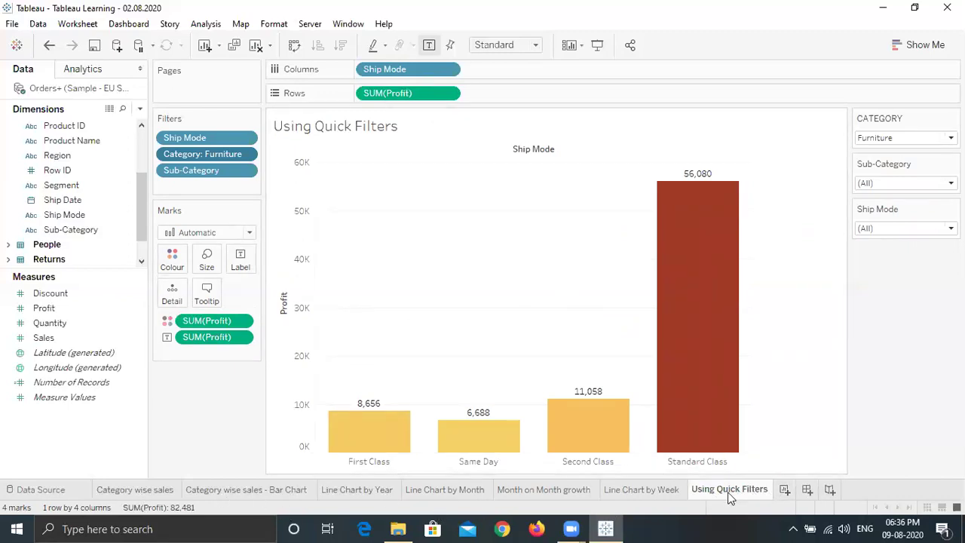
{"action": "mouse_move", "coordinate": [729, 495]}
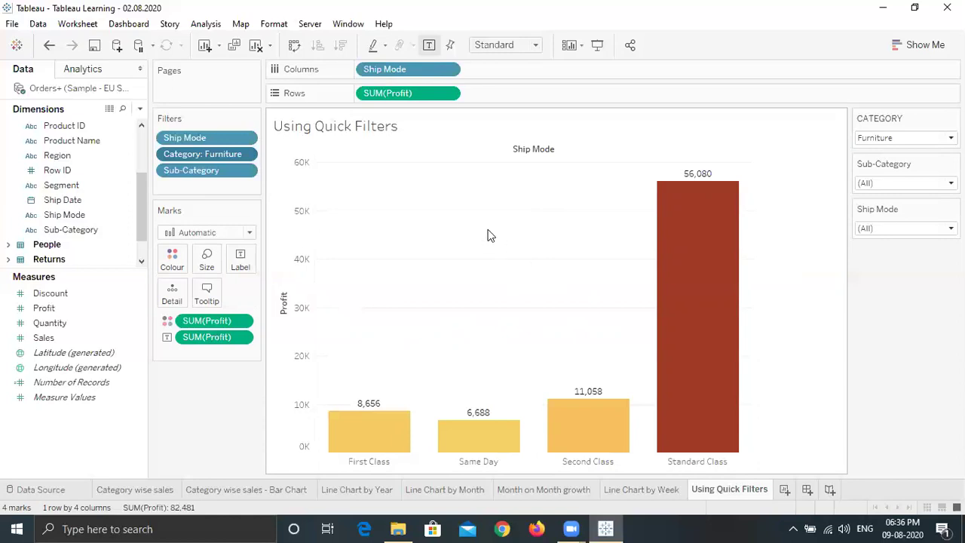
Step: Start saving a copy of the workbook in the Tableau Learning folder, with Tableau Packaged Workbook (*.twbx) as the file type
{"action": "left_click", "coordinate": [12, 23]}
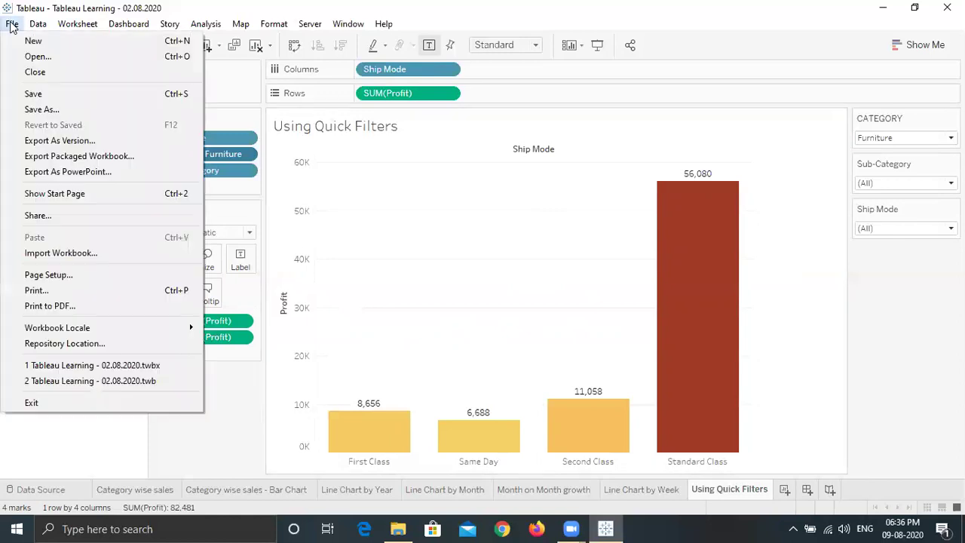
{"action": "left_click", "coordinate": [92, 112]}
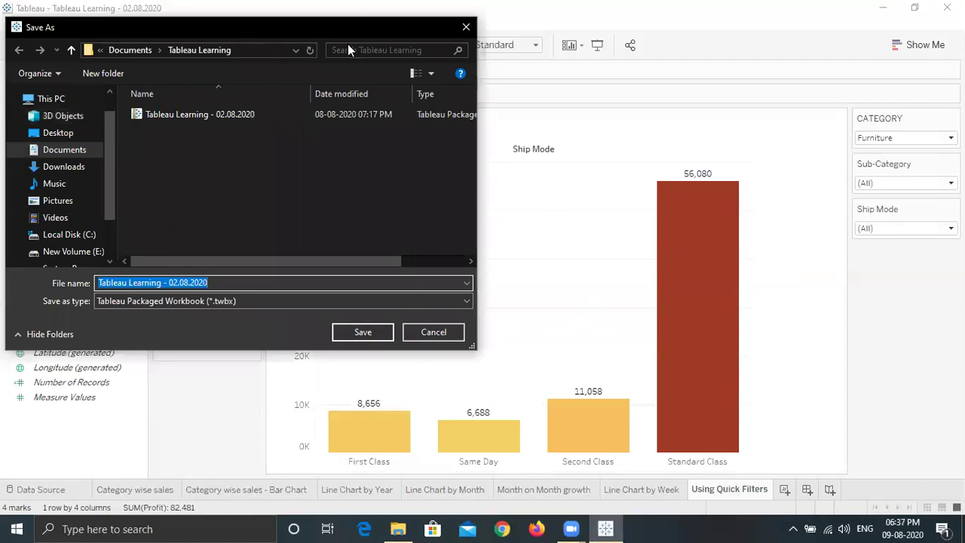
{"action": "left_click_drag", "start_coordinate": [244, 24], "coordinate": [348, 44]}
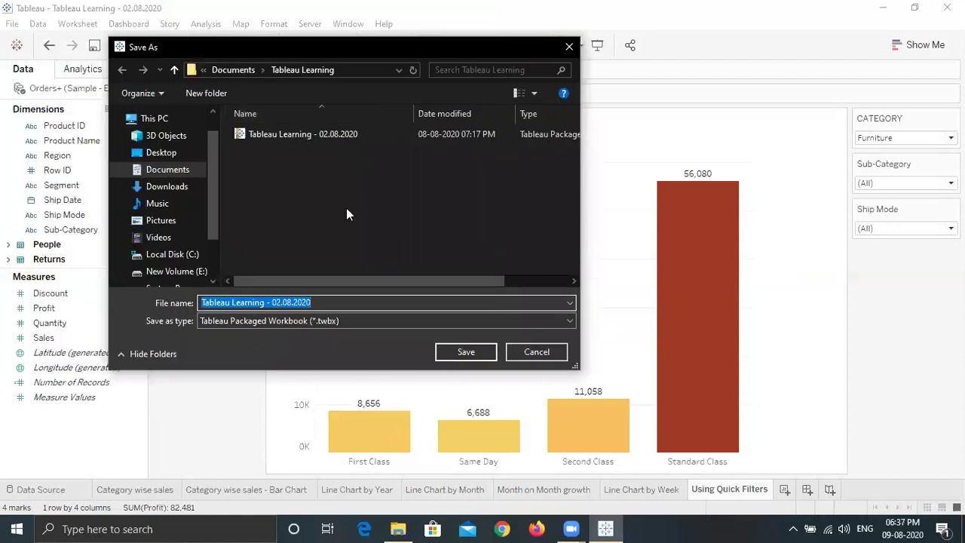
{"action": "left_click", "coordinate": [354, 320]}
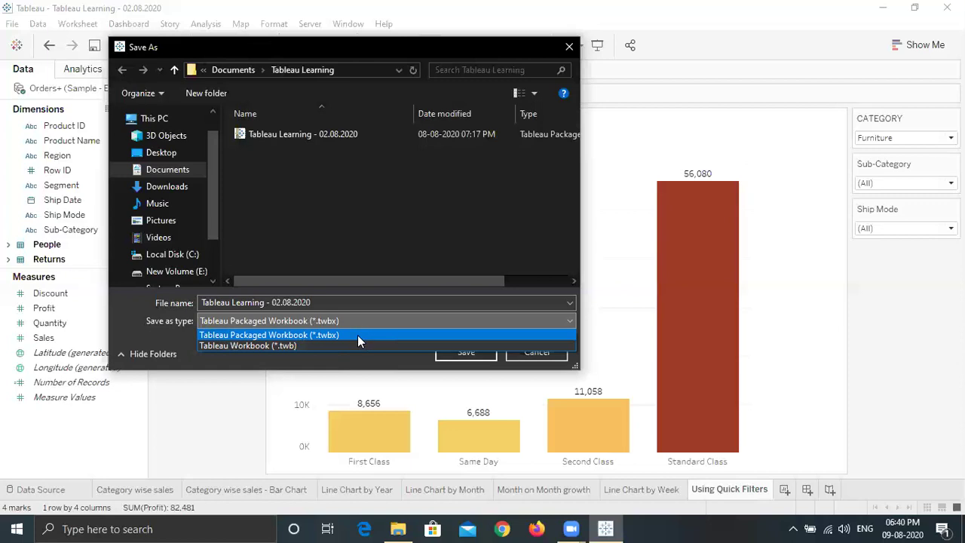
{"action": "left_click", "coordinate": [365, 266]}
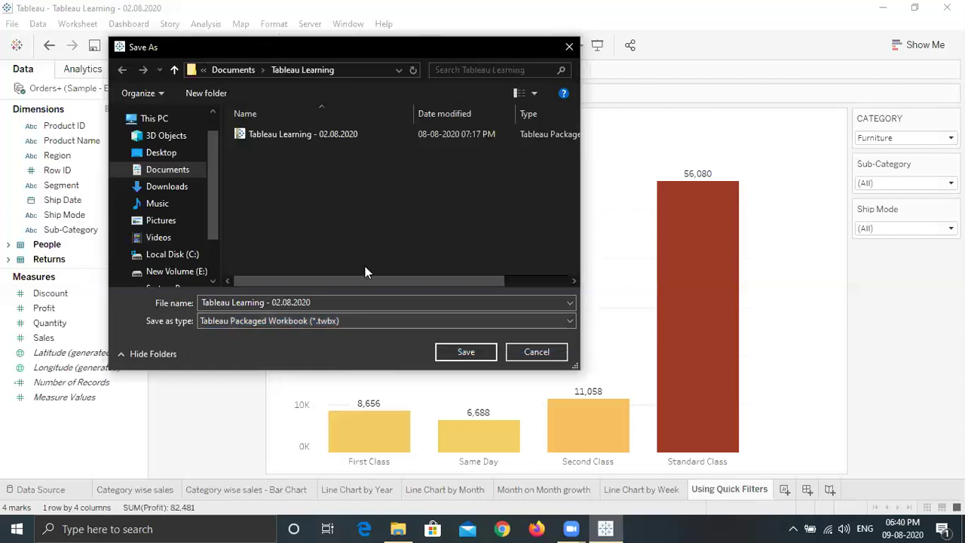
{"action": "left_click", "coordinate": [359, 322]}
{"action": "left_click", "coordinate": [345, 334]}
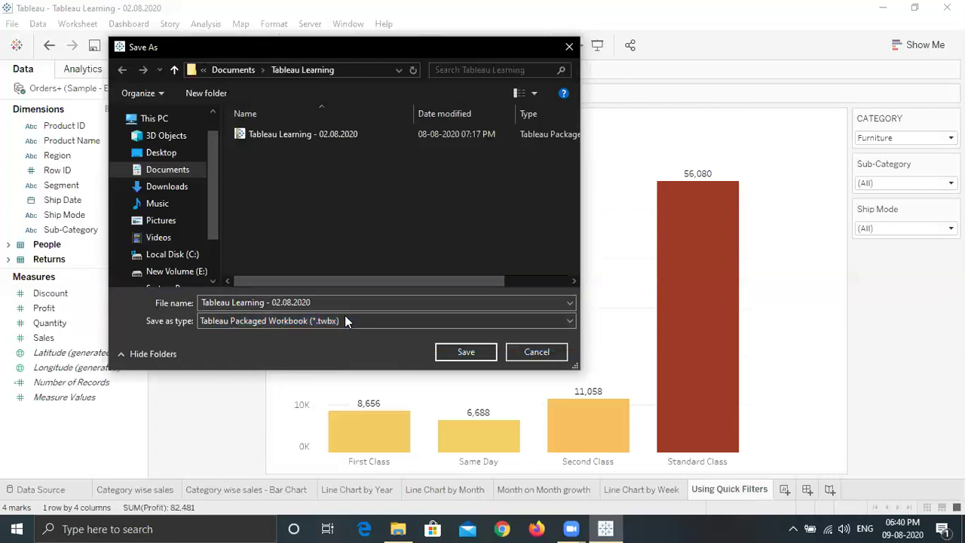
Step: Change the file name to "Tableau Learning - 09.08.2020" and save the packaged workbook
{"action": "left_click", "coordinate": [301, 302]}
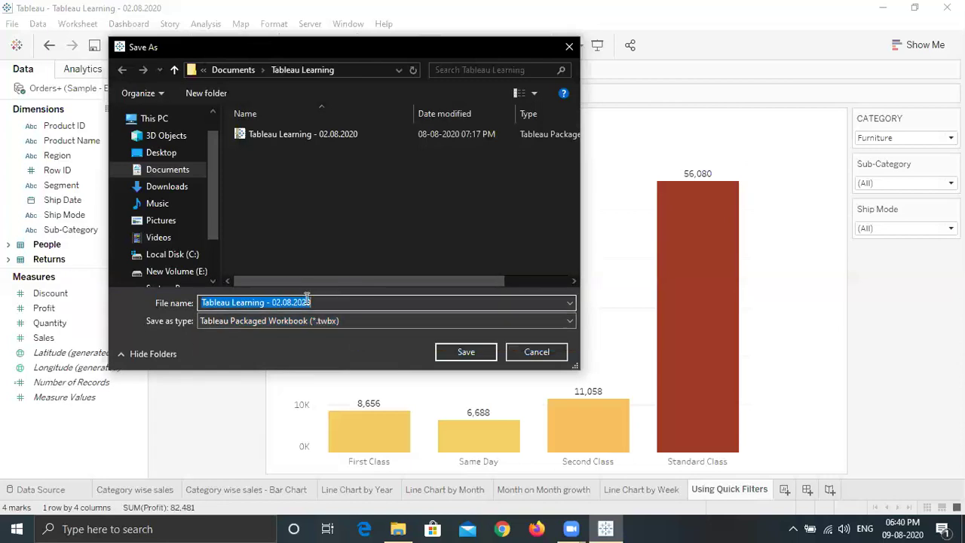
{"action": "left_click", "coordinate": [294, 301]}
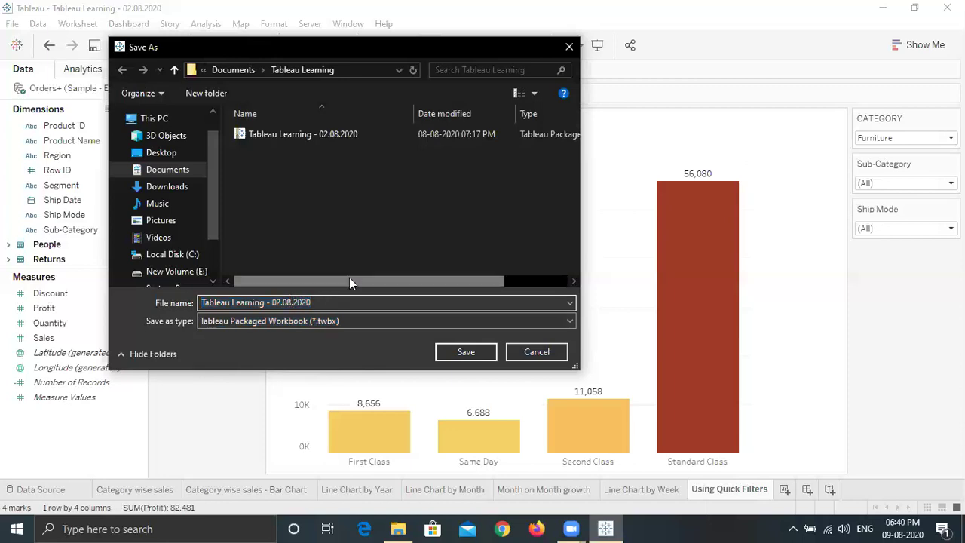
{"action": "key", "text": "BackSpace"}
{"action": "key", "text": "BackSpace"}
{"action": "type", "text": "9"}
{"action": "key", "text": "BackSpace"}
{"action": "type", "text": "9"}
{"action": "key", "text": "BackSpace"}
{"action": "type", "text": "8"}
{"action": "left_click", "coordinate": [468, 352]}
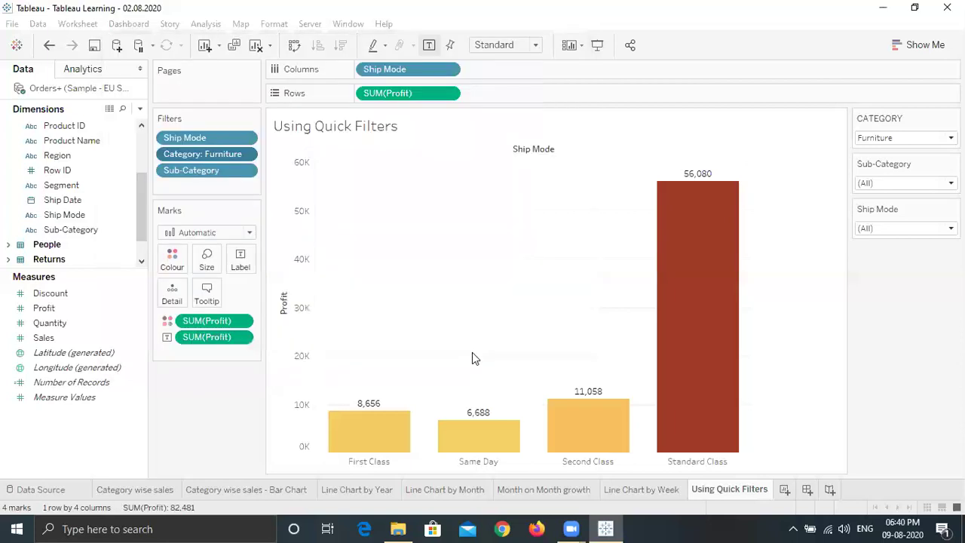
Step: Switch to File Explorer and widen the Type column of the Tableau Learning folder to show the full file types
{"action": "left_click", "coordinate": [398, 529]}
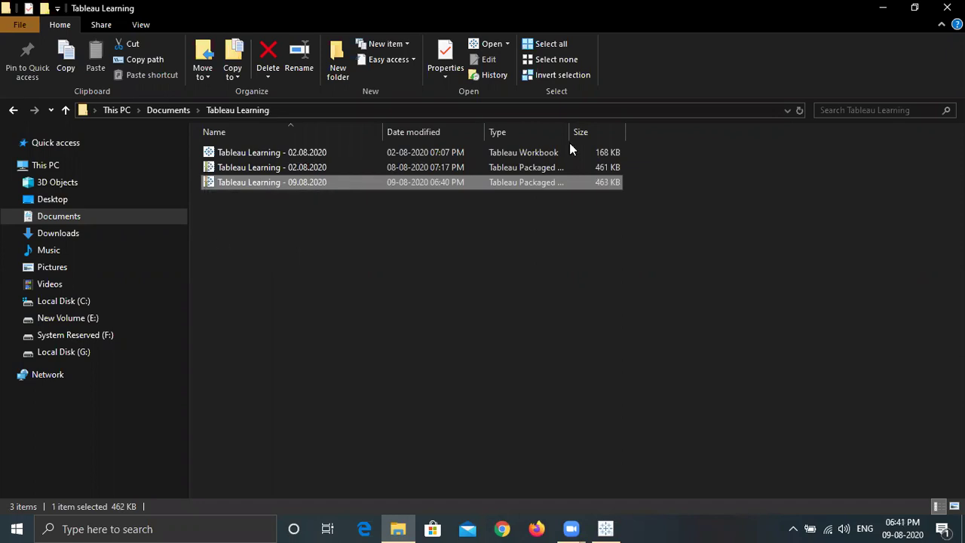
{"action": "left_click_drag", "start_coordinate": [568, 131], "coordinate": [640, 132]}
{"action": "left_click", "coordinate": [642, 257]}
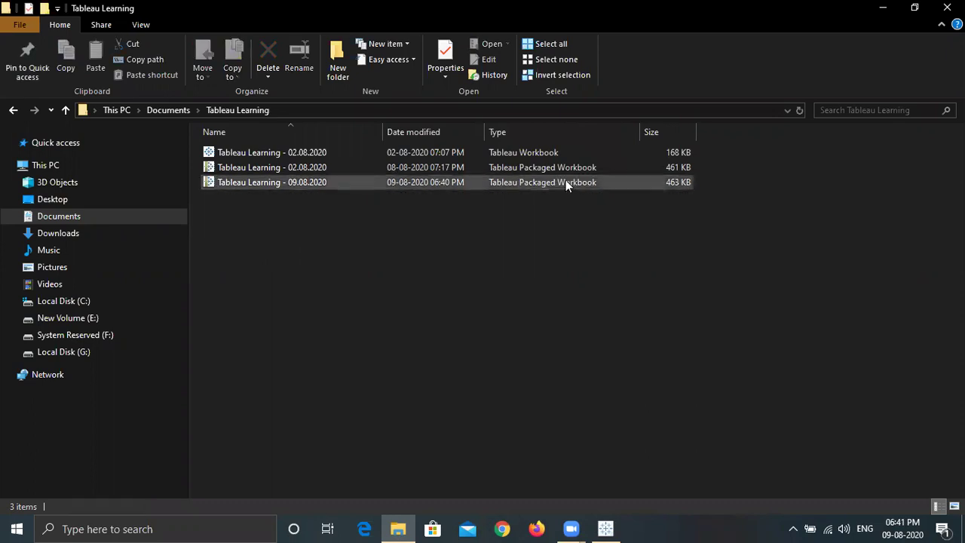
Step: Compare the type and size of the Tableau Workbook file with those of the Tableau Packaged Workbook files
{"action": "left_click", "coordinate": [547, 152]}
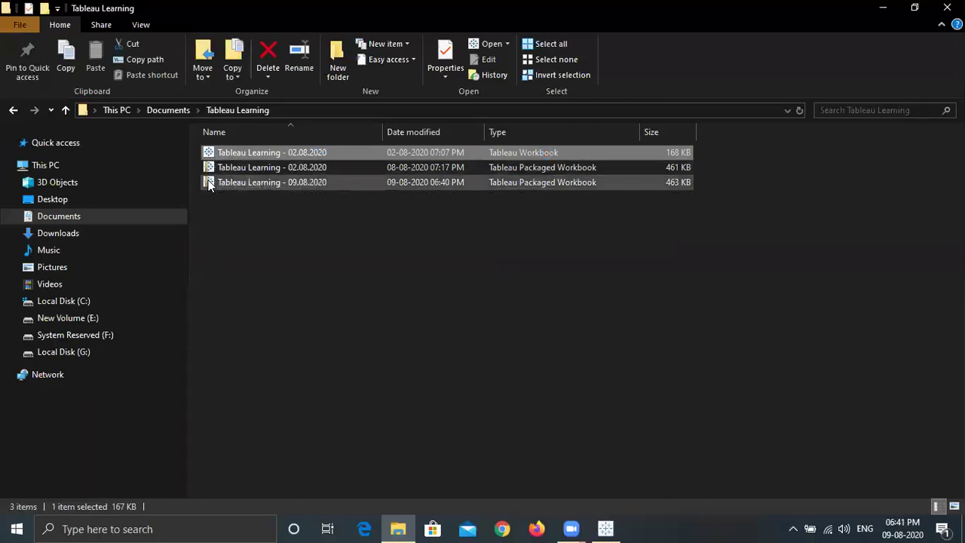
{"action": "left_click", "coordinate": [390, 275]}
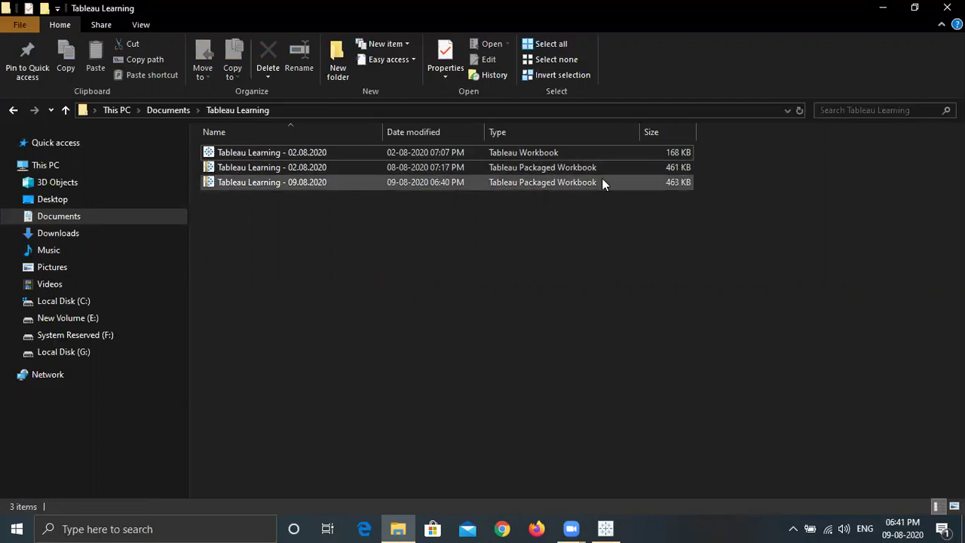
{"action": "double_click", "coordinate": [627, 173]}
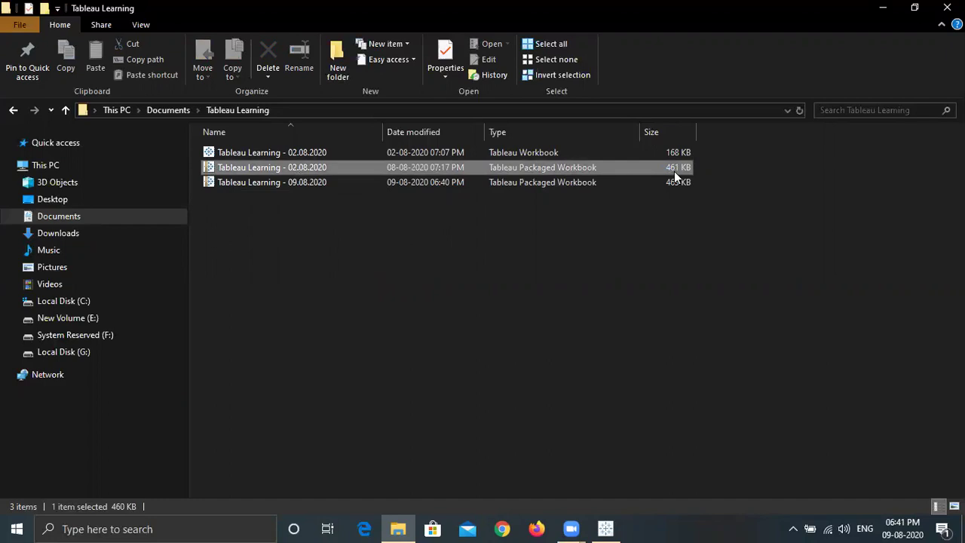
{"action": "left_click", "coordinate": [561, 151]}
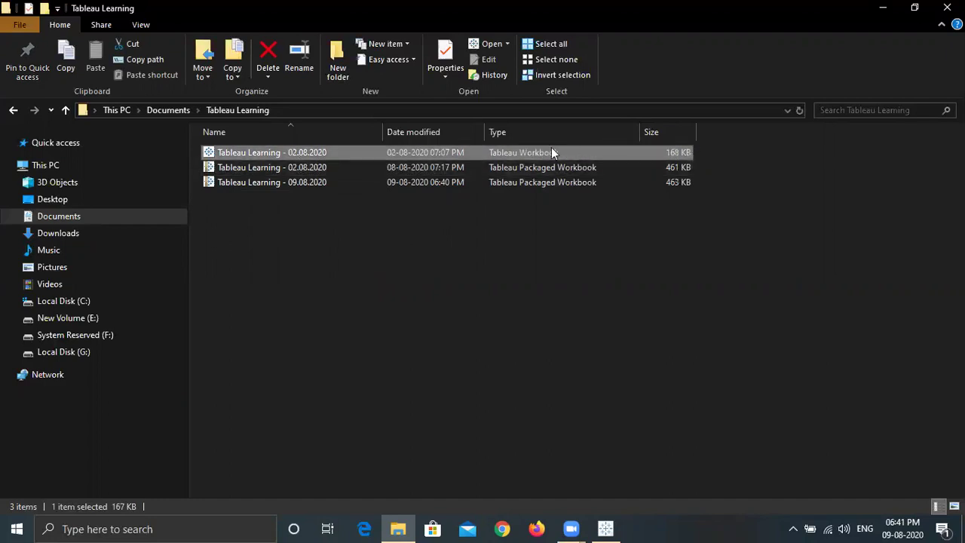
{"action": "left_click", "coordinate": [499, 168]}
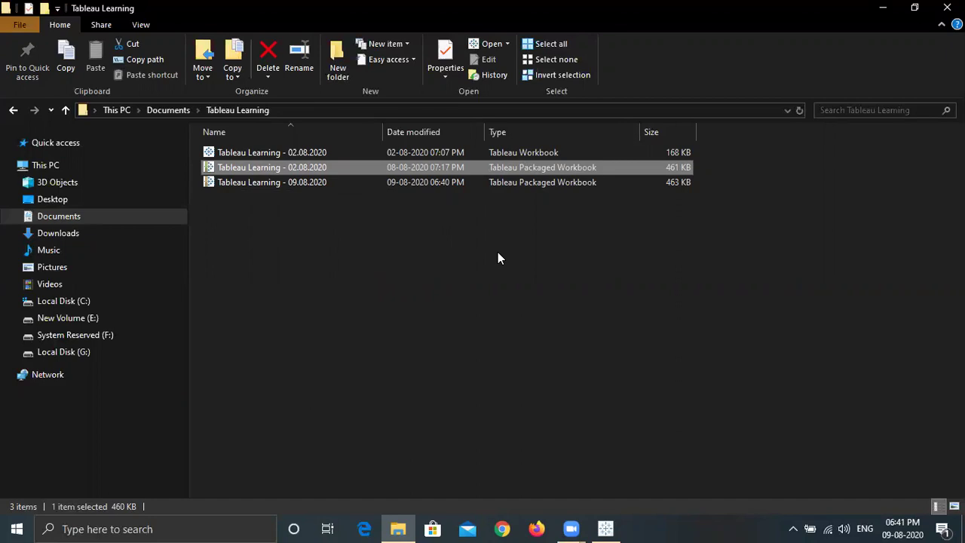
{"action": "left_click", "coordinate": [661, 155]}
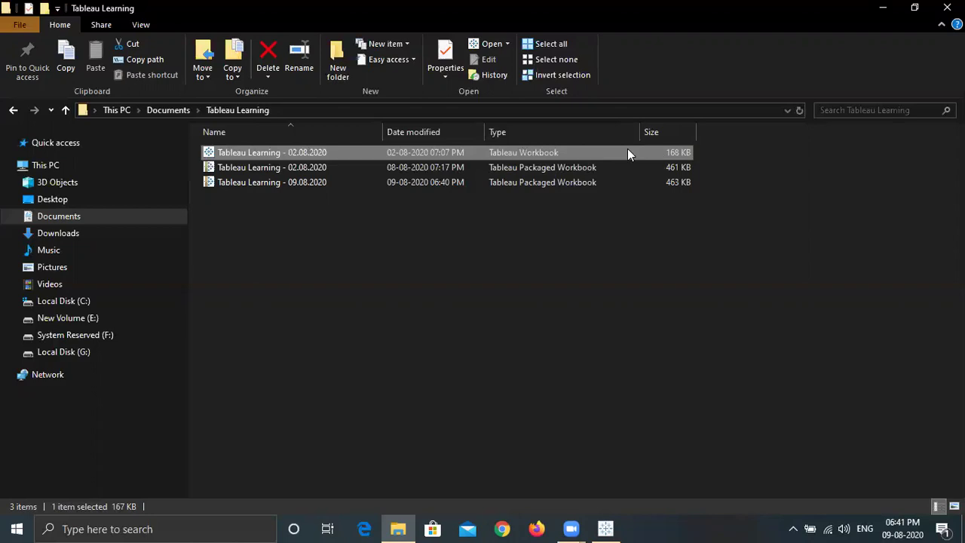
{"action": "double_click", "coordinate": [487, 166]}
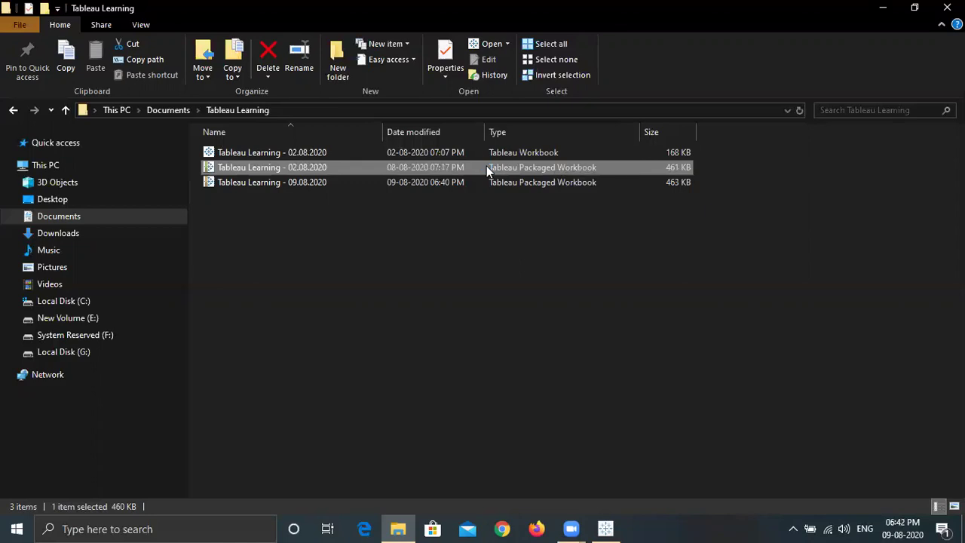
{"action": "left_click", "coordinate": [482, 152]}
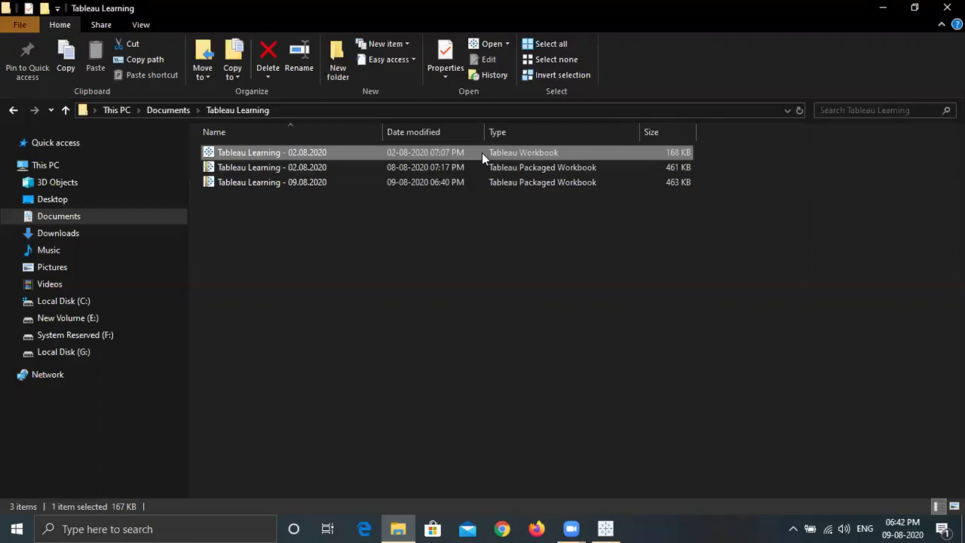